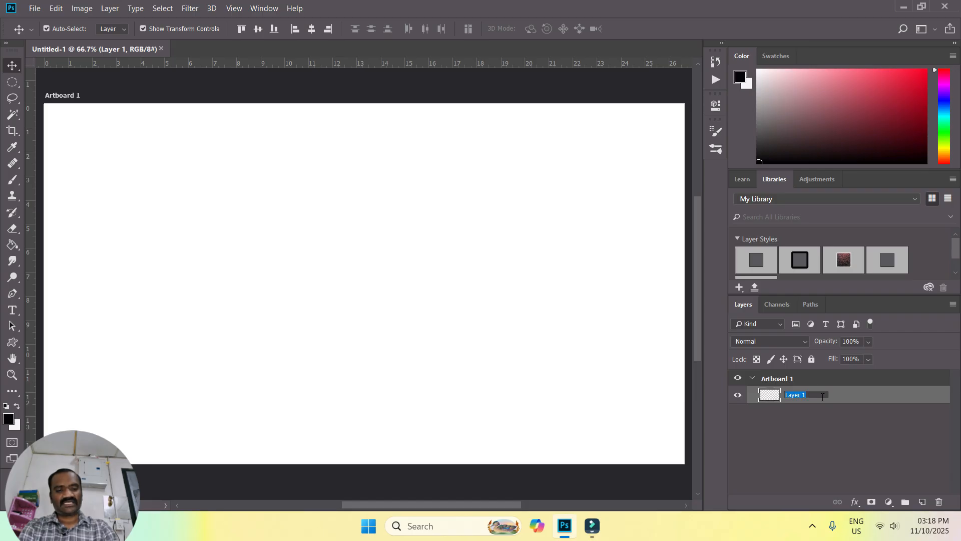
Rename the existing layer as BACKROUND and add a new empty layer above it.
type("BACKROUND")
key("Return")
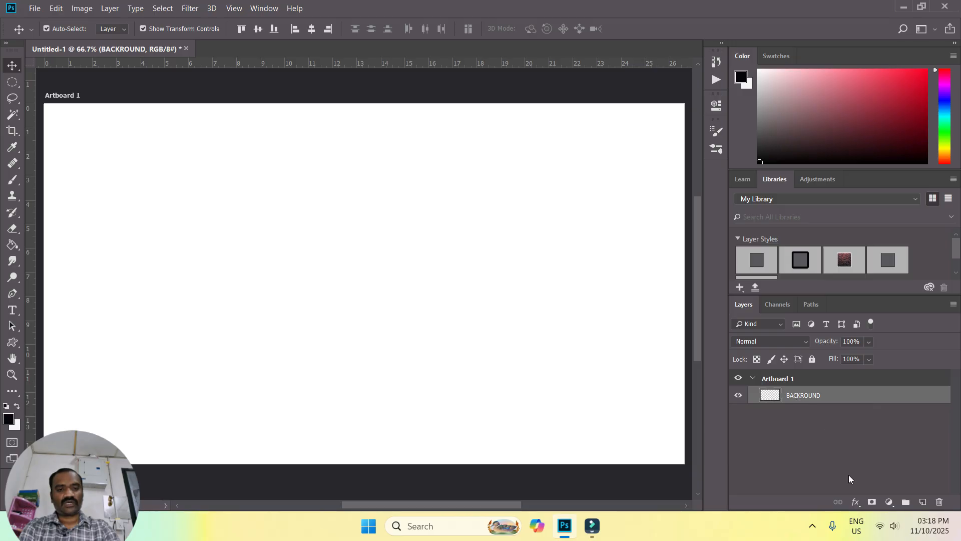
left_click(923, 502)
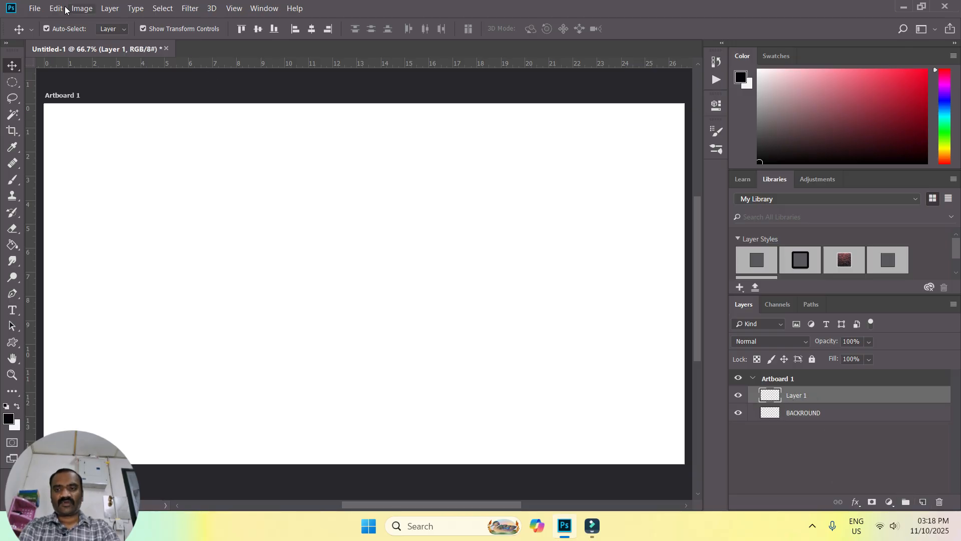
Place the CROUD BACKDROP.jpeg image as an embedded file filling the artboard.
left_click(34, 7)
left_click(85, 224)
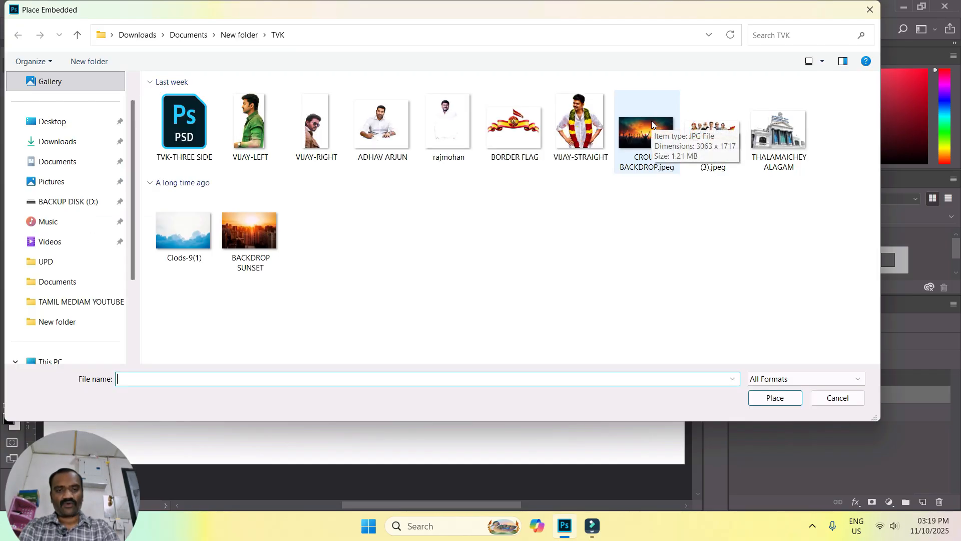
left_click(642, 135)
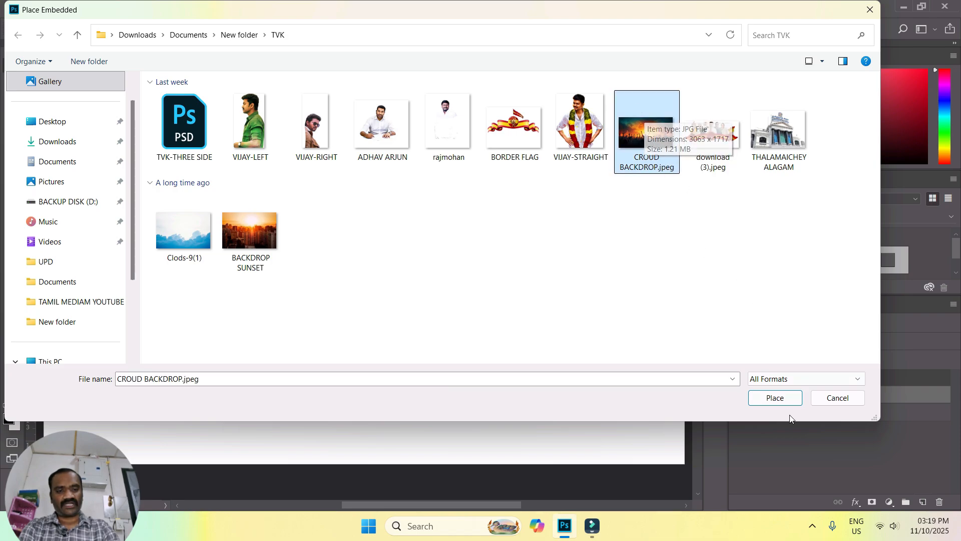
left_click(764, 399)
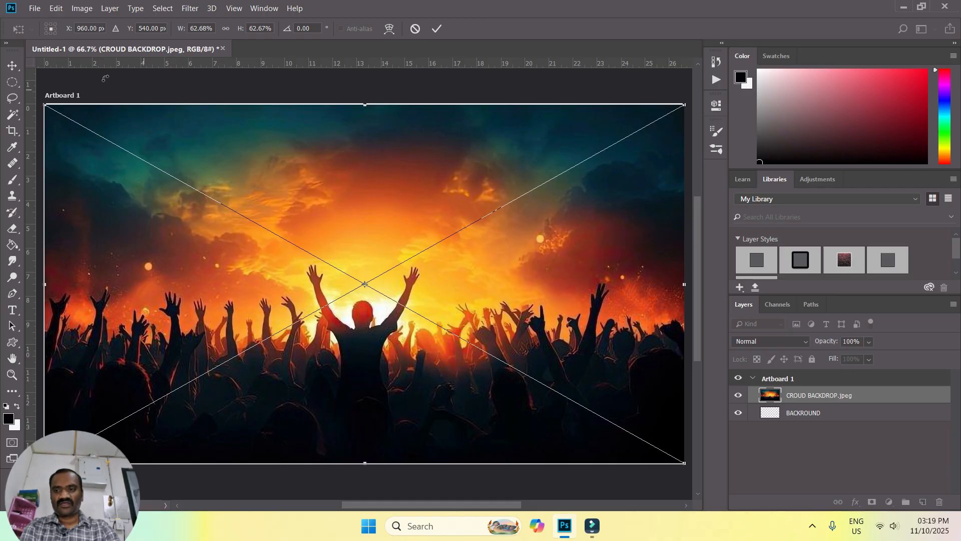
left_click(12, 65)
left_click(452, 206)
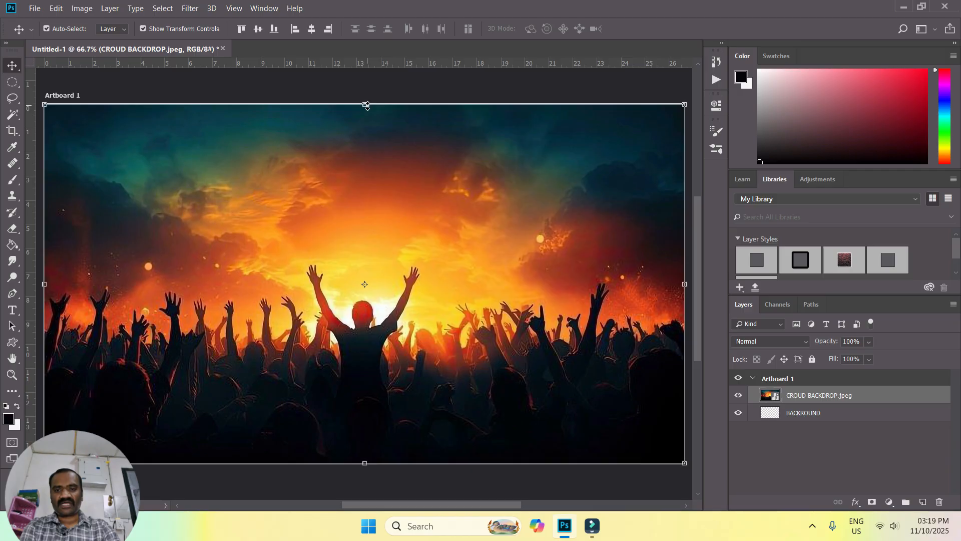
Squash the crowd image from its top edge to about 37% height, keeping its bottom edge in place.
left_click_drag(367, 106, 372, 258)
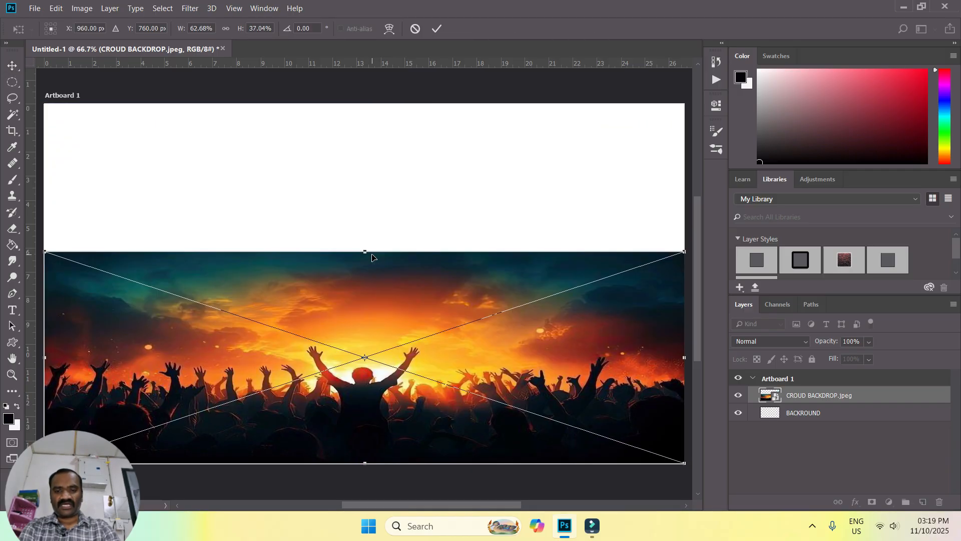
left_click(12, 65)
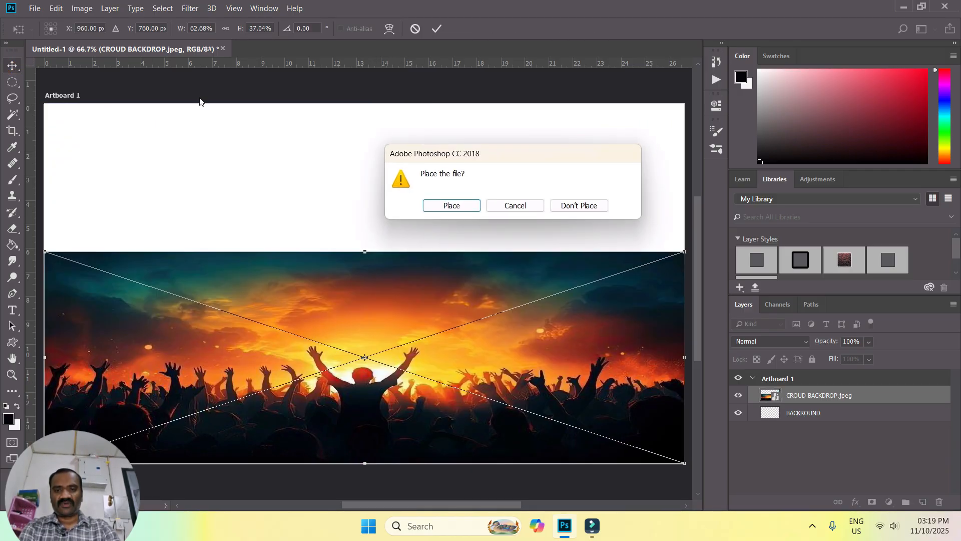
left_click(442, 205)
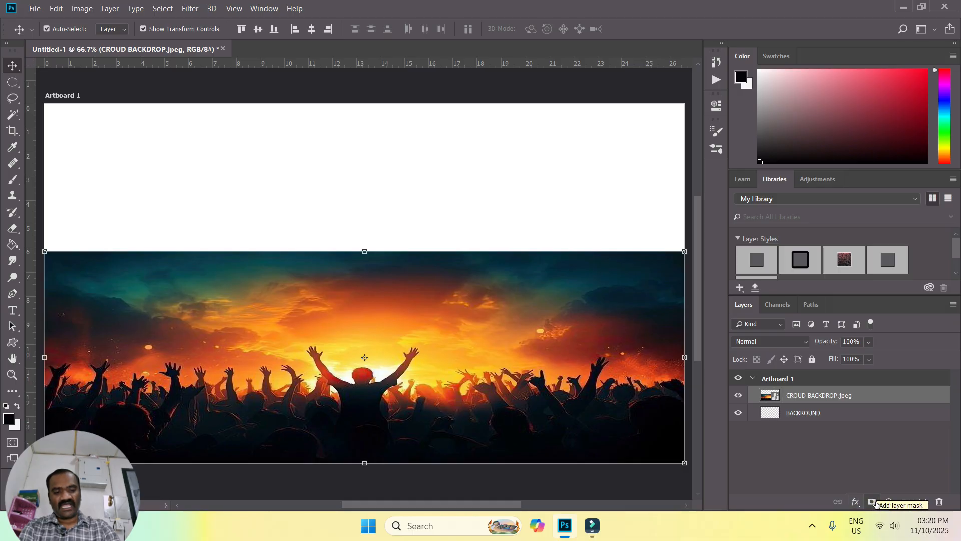
Add a layer mask to the CROUD BACKDROP.jpeg layer and enlarge the Brush tool to 300 px.
left_click(873, 502)
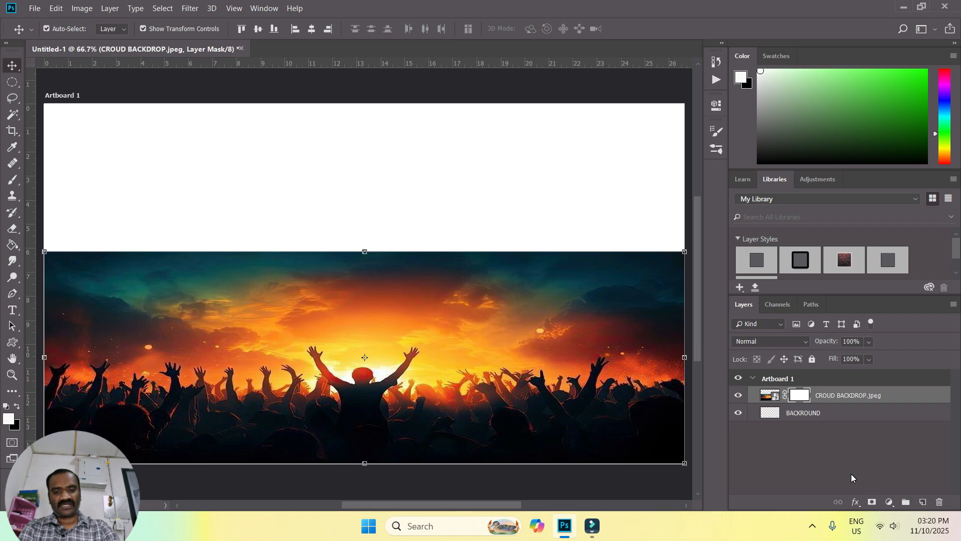
key("b")
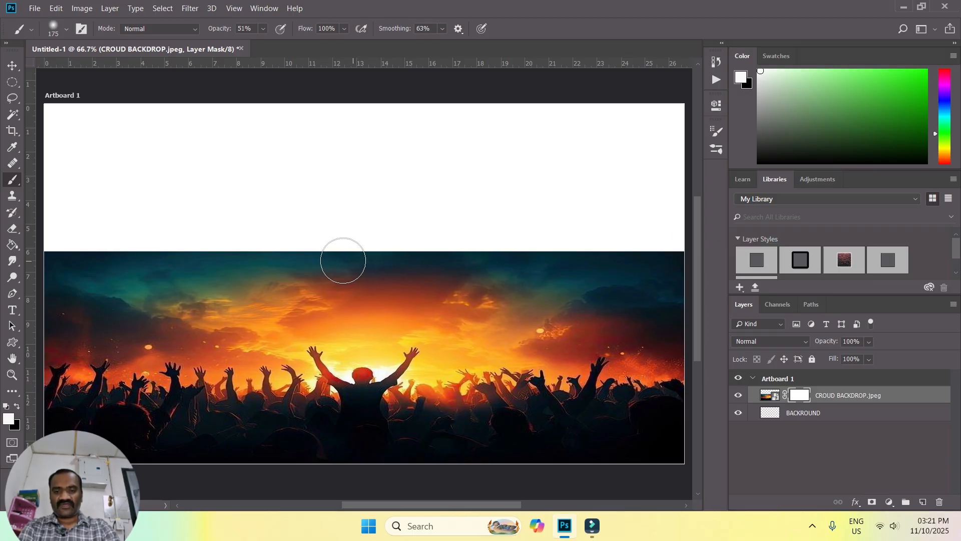
key("bracketright")
key("bracketright")
key("bracketright")
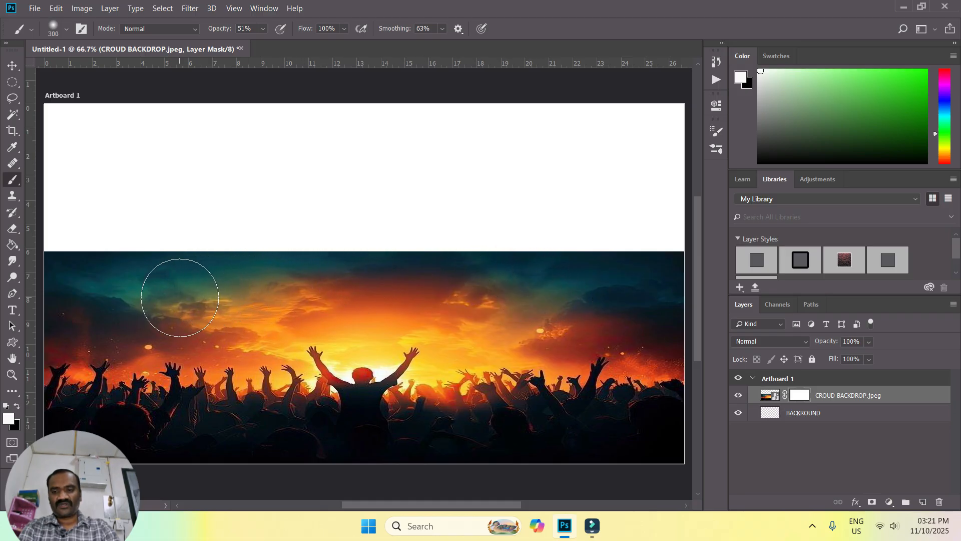
Set the foreground colour to 090909 and paint the crowd layer's mask to fade out the dark sky above the crowd.
left_click(9, 418)
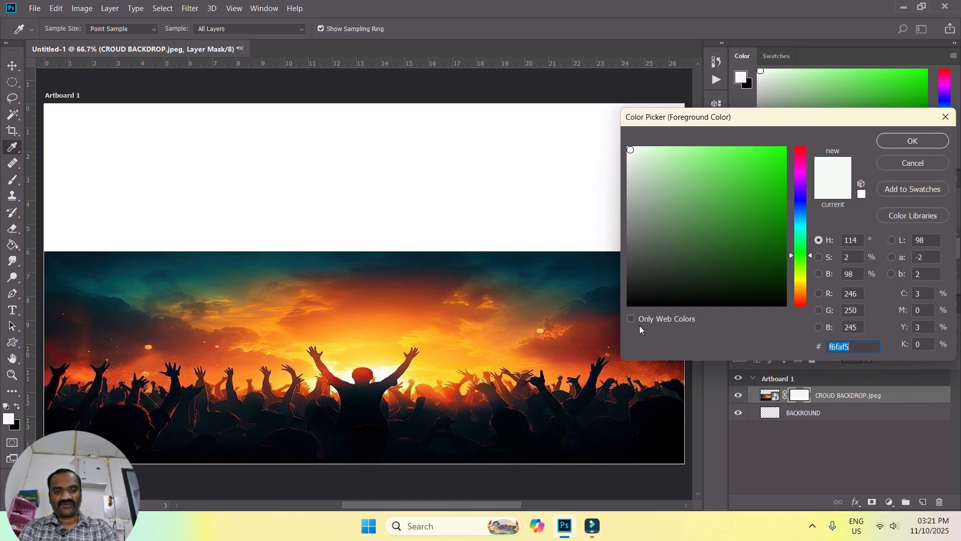
left_click(629, 300)
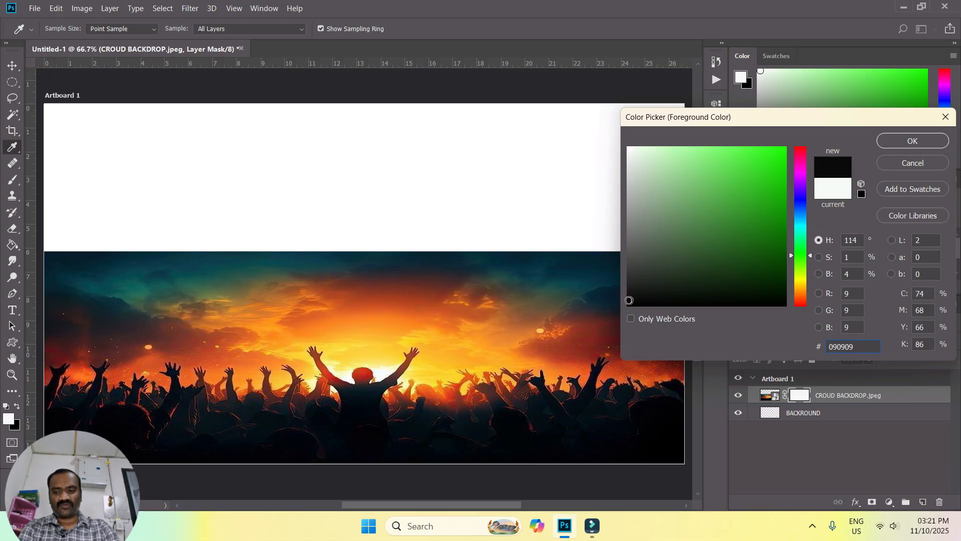
key("Return")
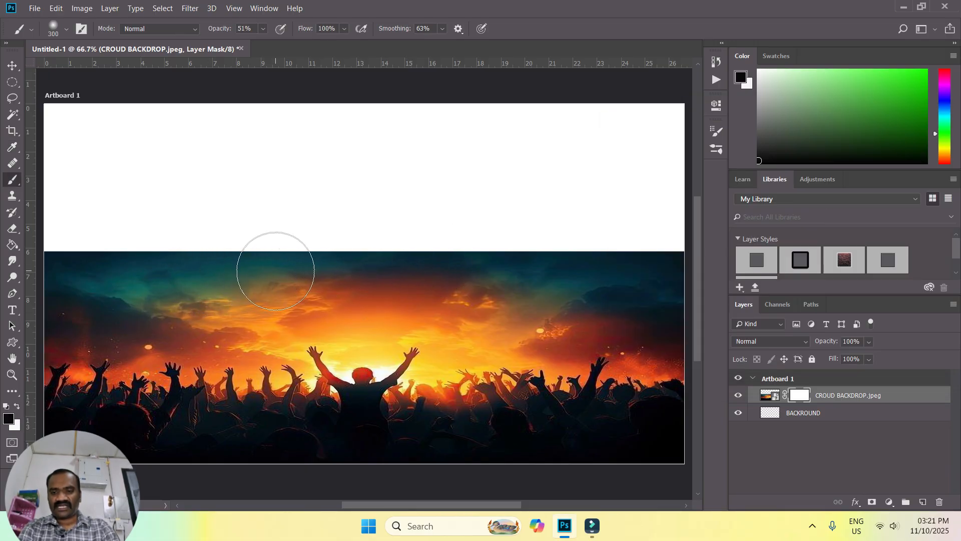
left_click_drag(275, 269, 242, 257)
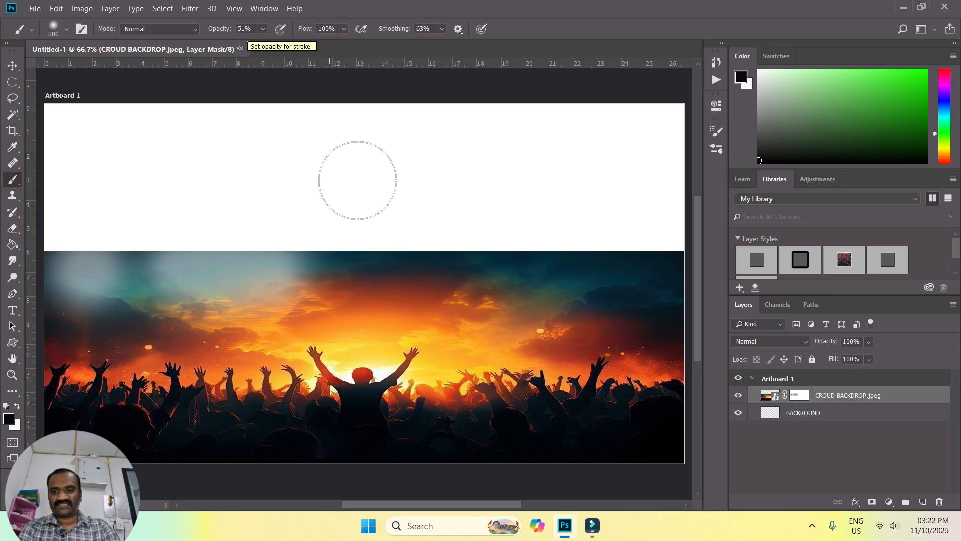
mouse_move(245, 251)
left_mouse_down()
mouse_move(211, 267)
mouse_move(300, 271)
mouse_move(62, 268)
mouse_move(248, 257)
mouse_move(621, 271)
mouse_move(223, 267)
mouse_move(475, 271)
mouse_move(359, 287)
mouse_move(345, 324)
mouse_move(265, 316)
mouse_move(266, 301)
mouse_move(235, 288)
mouse_move(313, 267)
mouse_move(245, 265)
mouse_move(334, 266)
mouse_move(99, 278)
mouse_move(59, 263)
mouse_move(196, 254)
mouse_move(690, 276)
mouse_move(603, 258)
mouse_move(654, 269)
left_mouse_up()
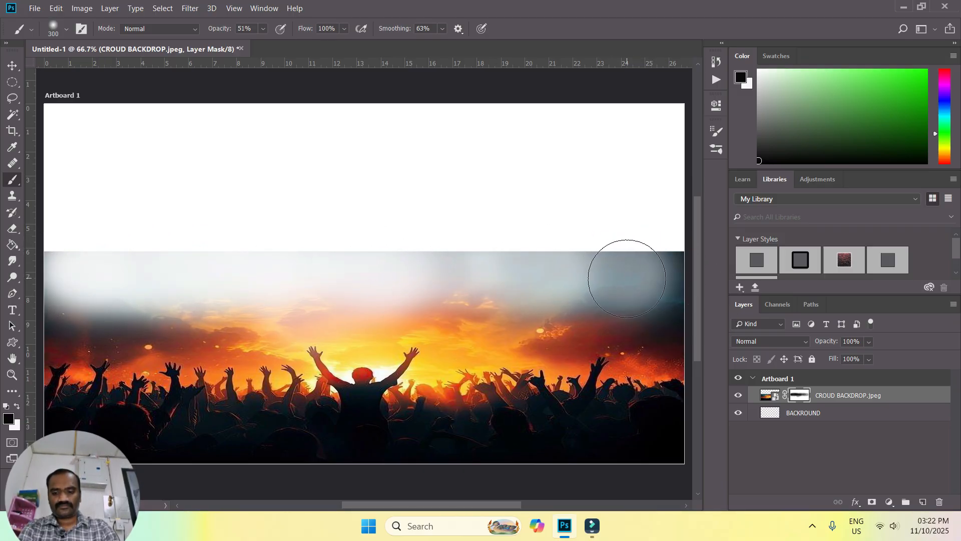
key("ctrl+minus")
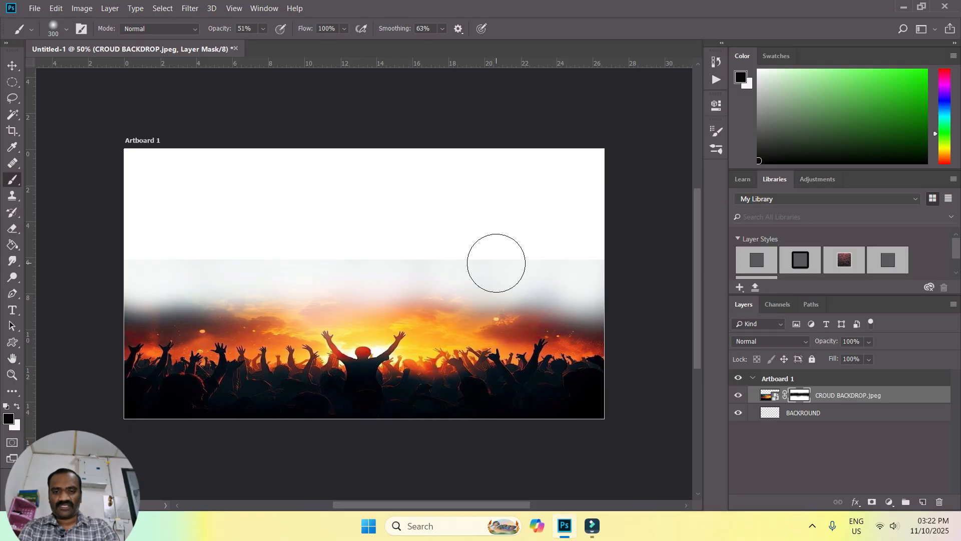
left_click_drag(329, 254, 565, 281)
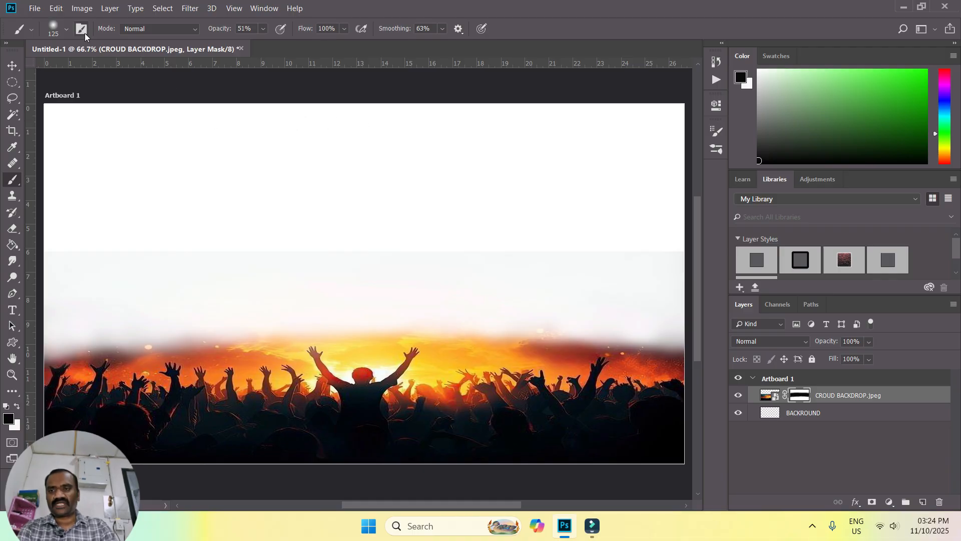
Place the Clods-9(1) cloud image as an embedded file on the artboard.
left_click(35, 8)
left_click(87, 222)
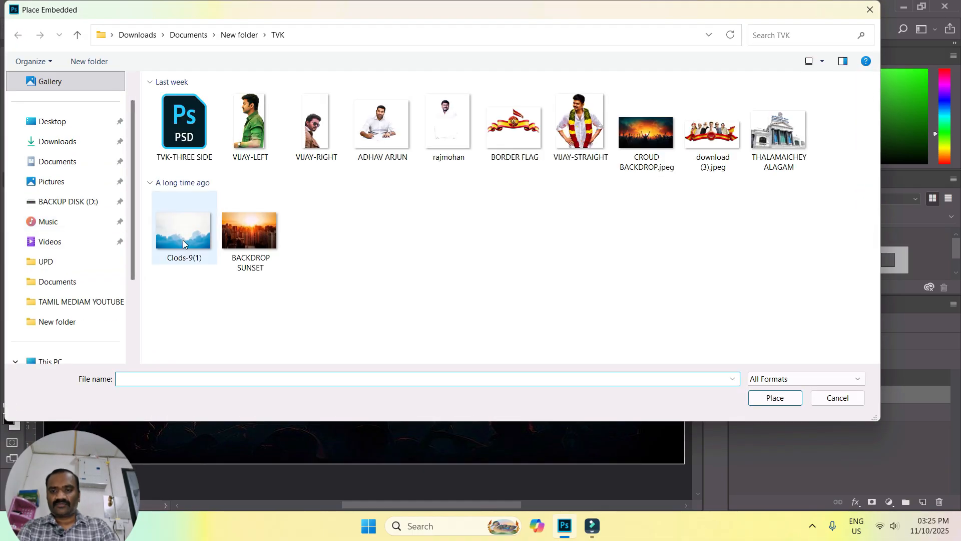
left_click(183, 244)
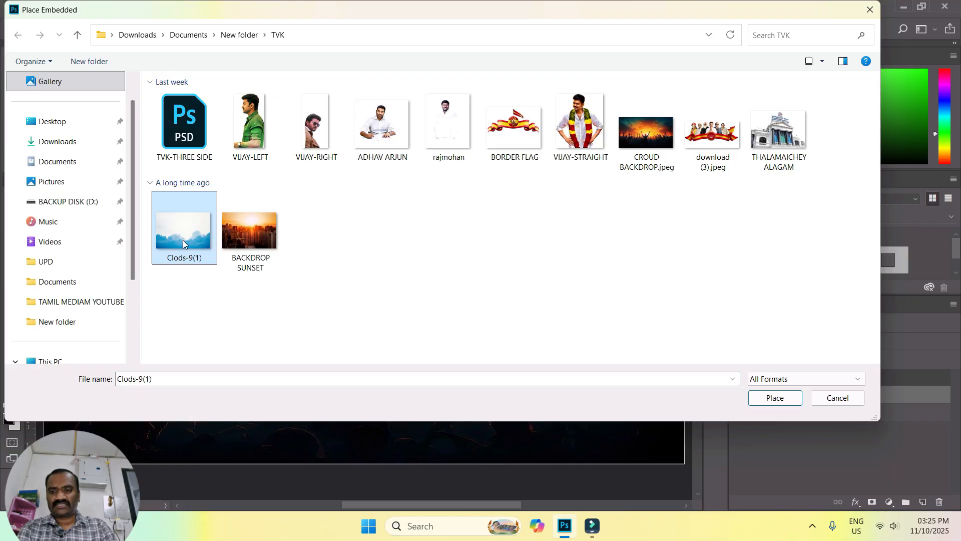
left_click(776, 398)
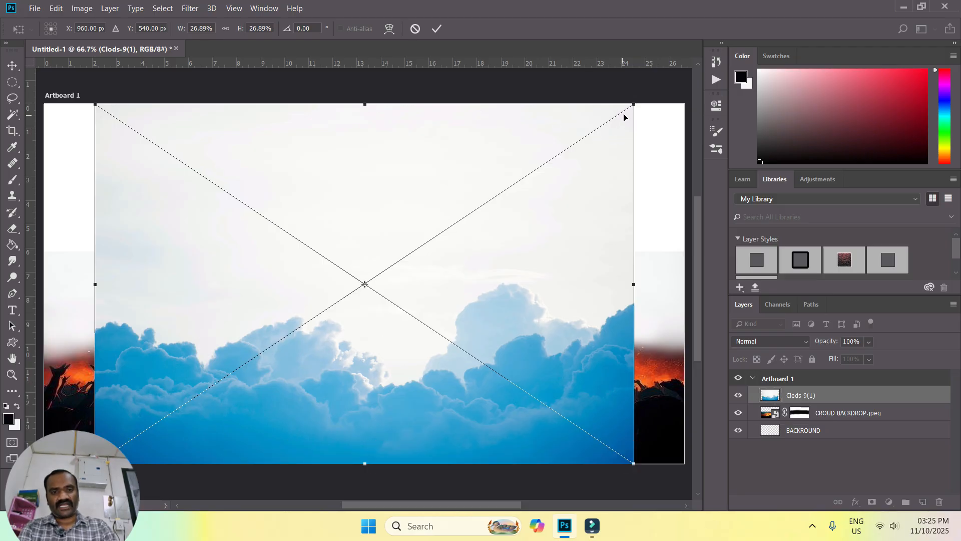
Scale the cloud image to about 31.91% width and 18.77% height, spanning the artboard, and move it up over the artboard's top edge.
left_click_drag(623, 105, 624, 212)
left_click_drag(95, 338, 44, 336)
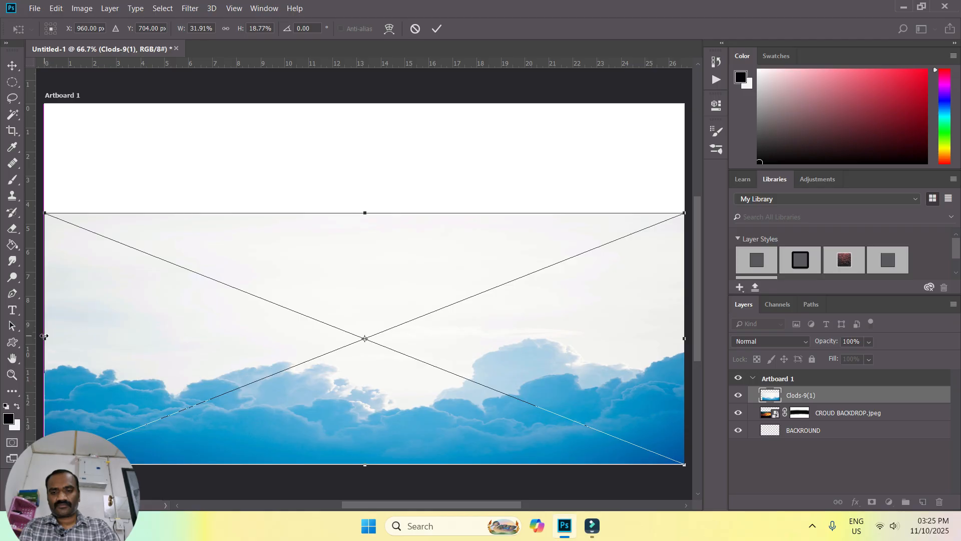
left_click_drag(397, 264, 402, 114)
left_click_drag(409, 146, 415, 93)
key("Return")
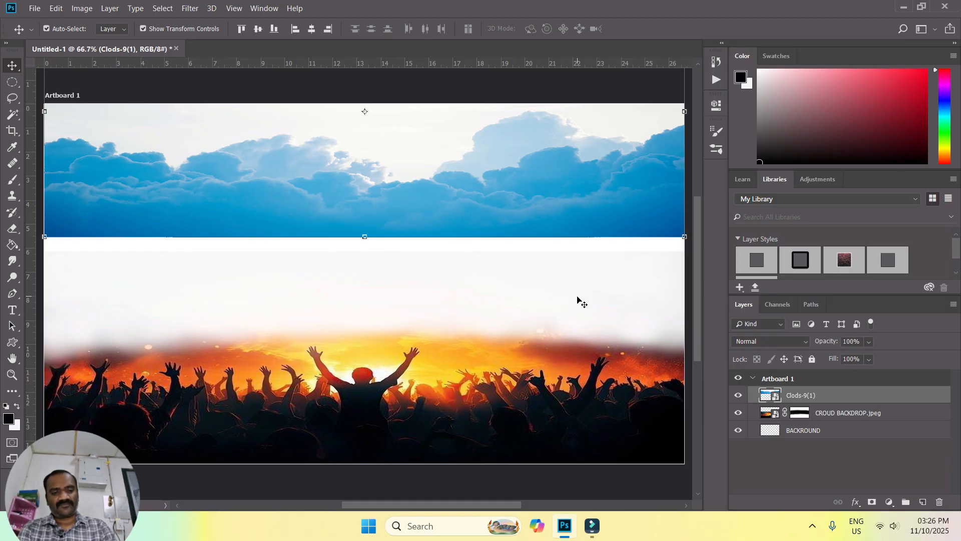
Rename the cloud layer as BLUE SKY and add a layer mask to it.
double_click(796, 395)
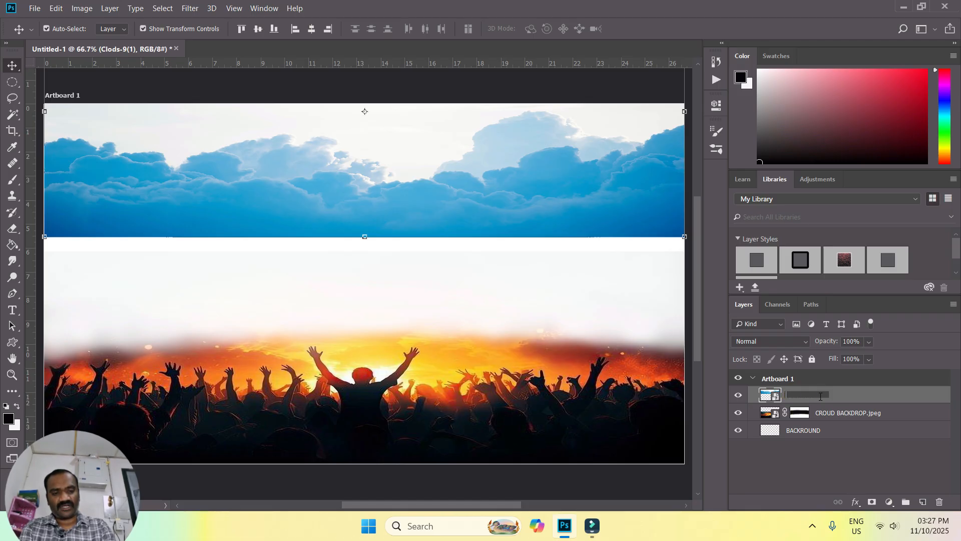
type("BLUE SKY")
key("Return")
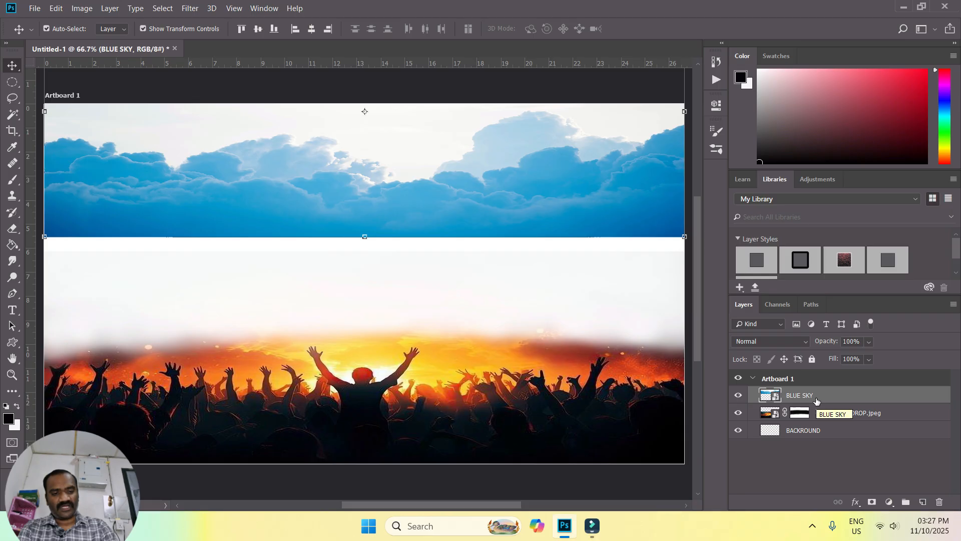
left_click(871, 502)
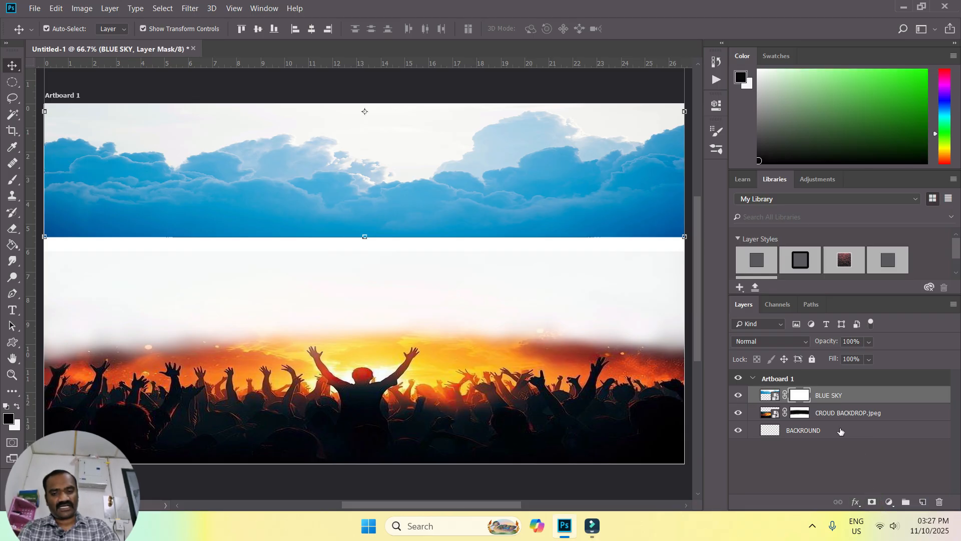
Paint the BLUE SKY mask with a 125 px brush in 090909 to soften the clouds' lower edge across the full width.
key("b")
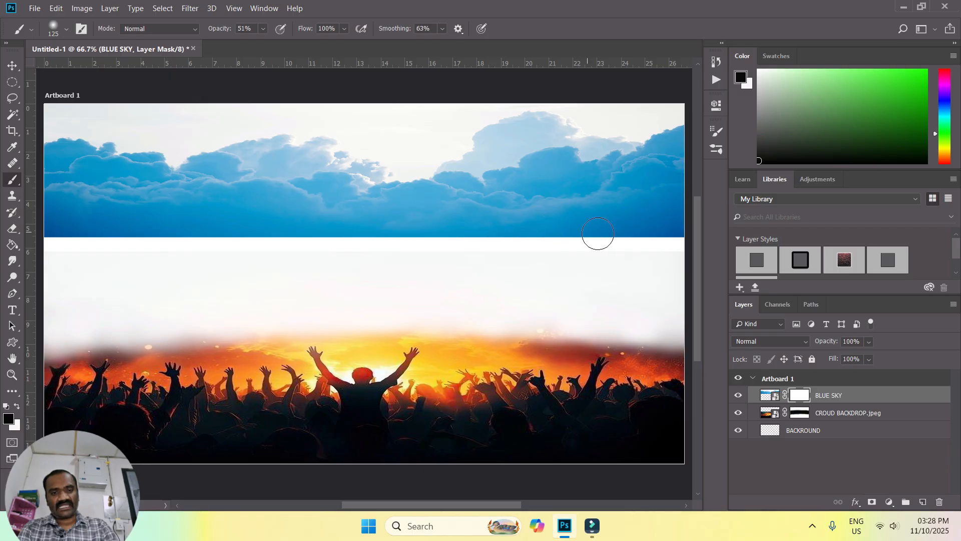
left_click(8, 418)
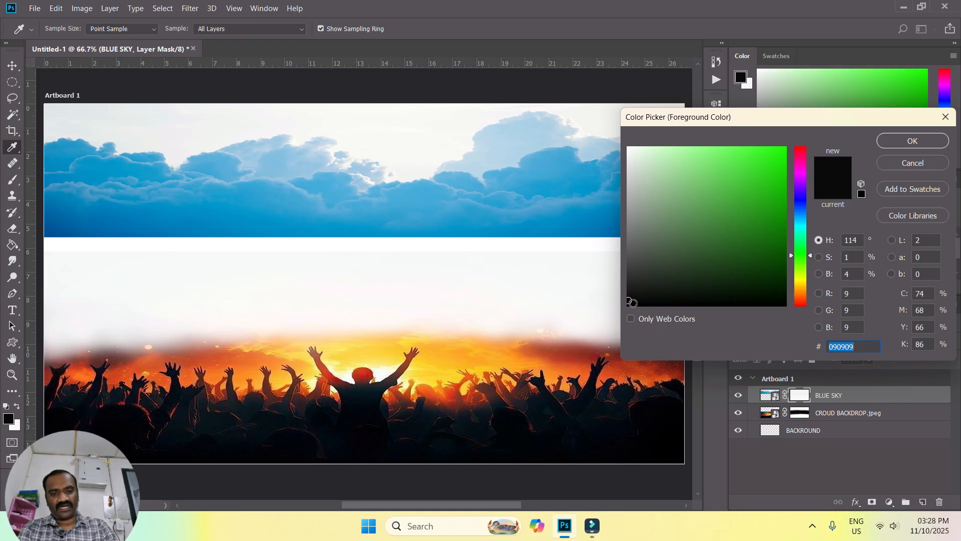
left_click(912, 141)
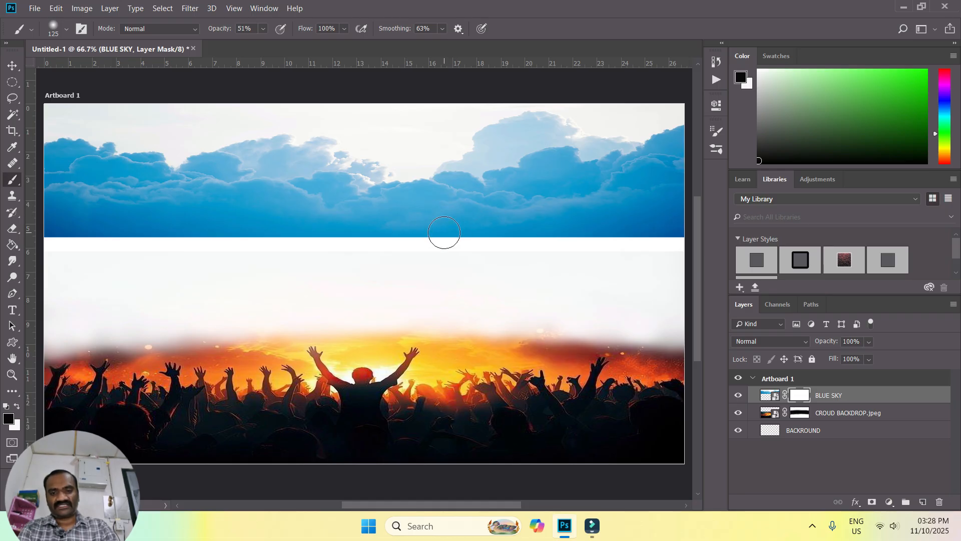
mouse_move(418, 231)
left_mouse_down()
mouse_move(627, 242)
mouse_move(599, 242)
mouse_move(678, 236)
mouse_move(71, 244)
left_mouse_up()
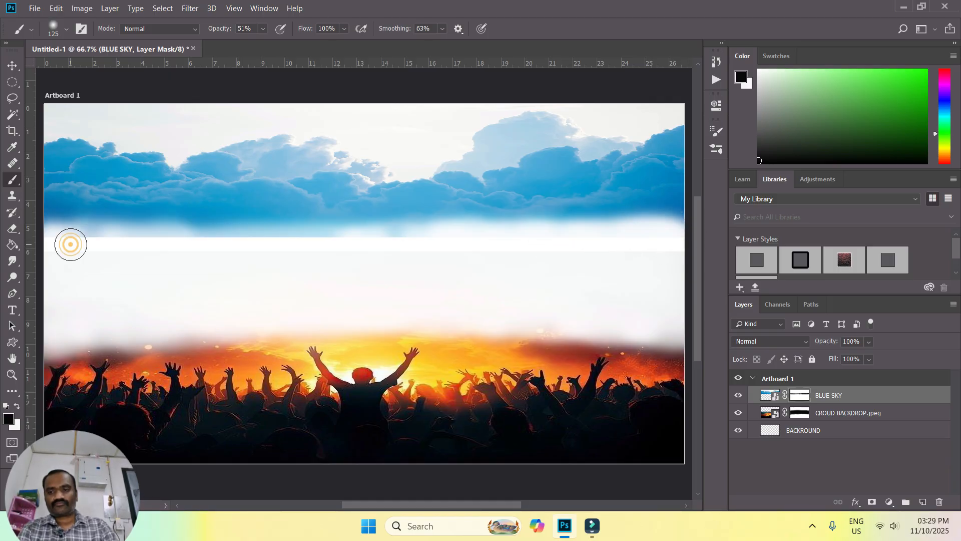
left_click(91, 245)
left_click(128, 247)
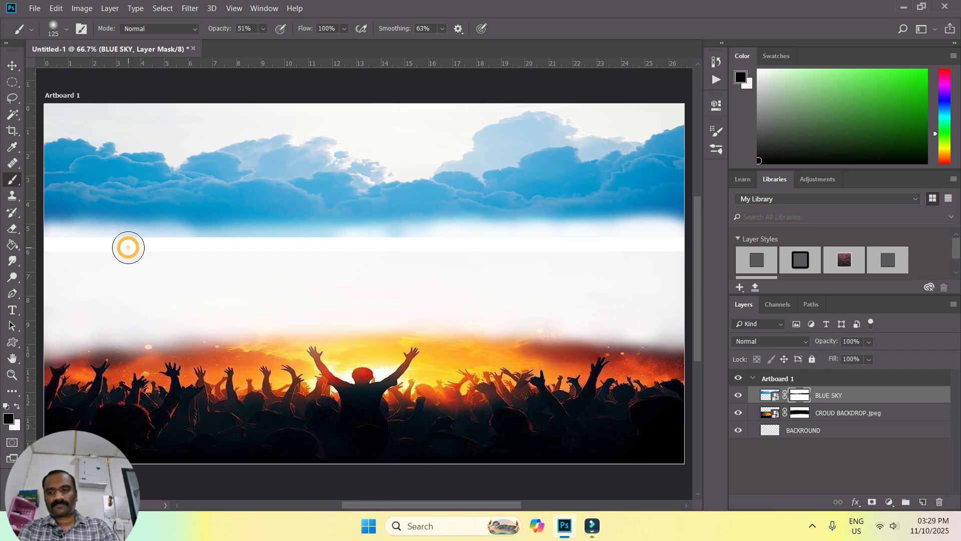
left_click(62, 244)
left_click_drag(62, 244, 578, 258)
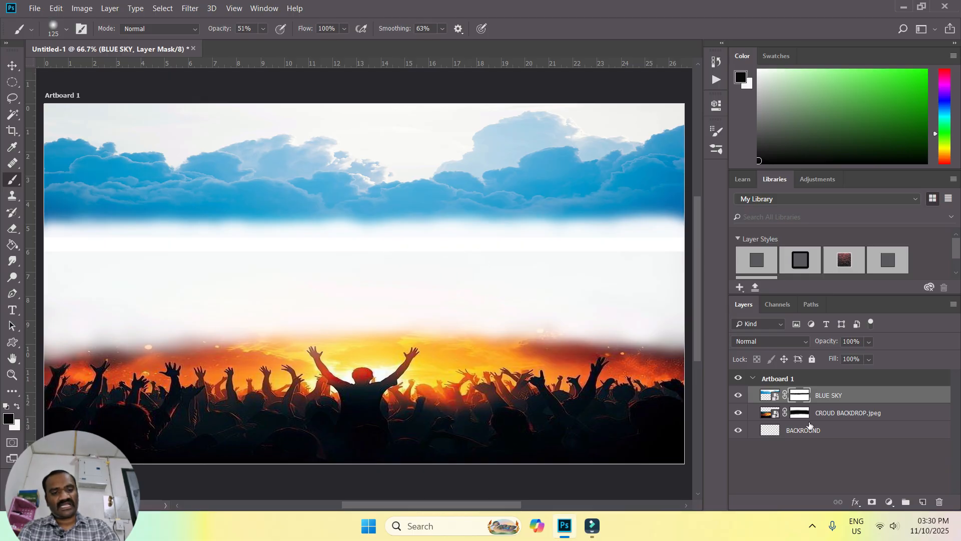
Lock the BLUE SKY, CROUD BACKDROP.jpeg and BACKROUND layers completely.
left_click(812, 359)
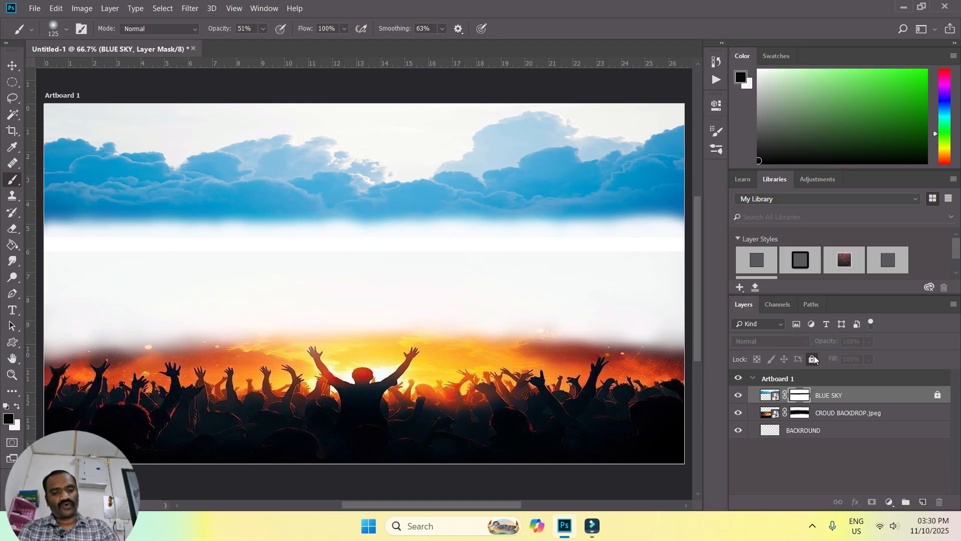
left_click(854, 411)
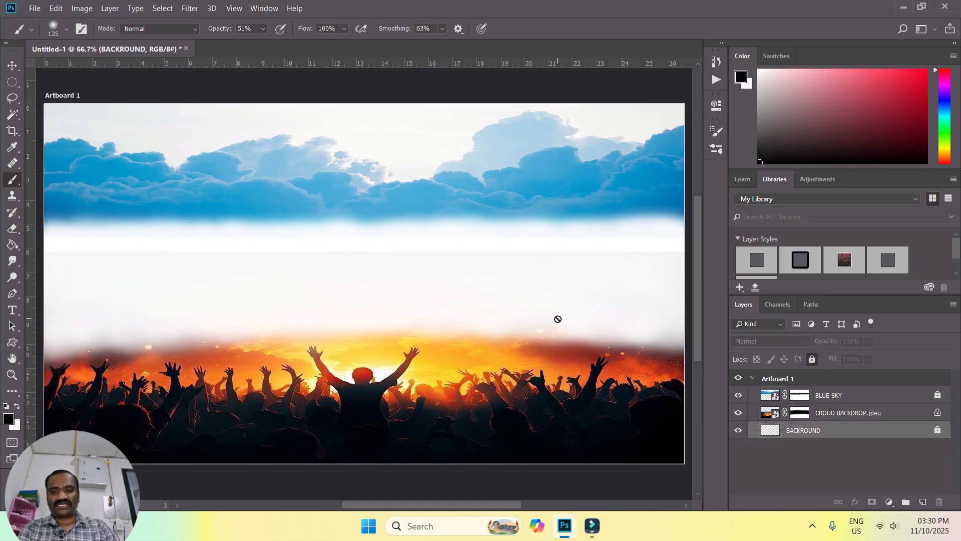
Place the VIJAY-STRAIGHT image embedded above the BACKROUND layer, scaled to about 70.9% and positioned near the artboard's centre.
left_click(33, 7)
left_click(88, 223)
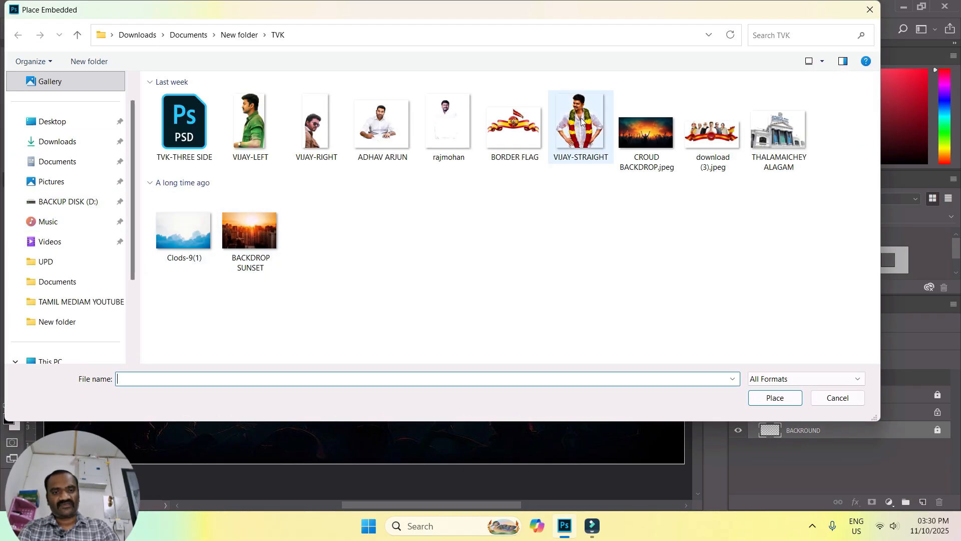
left_click(581, 118)
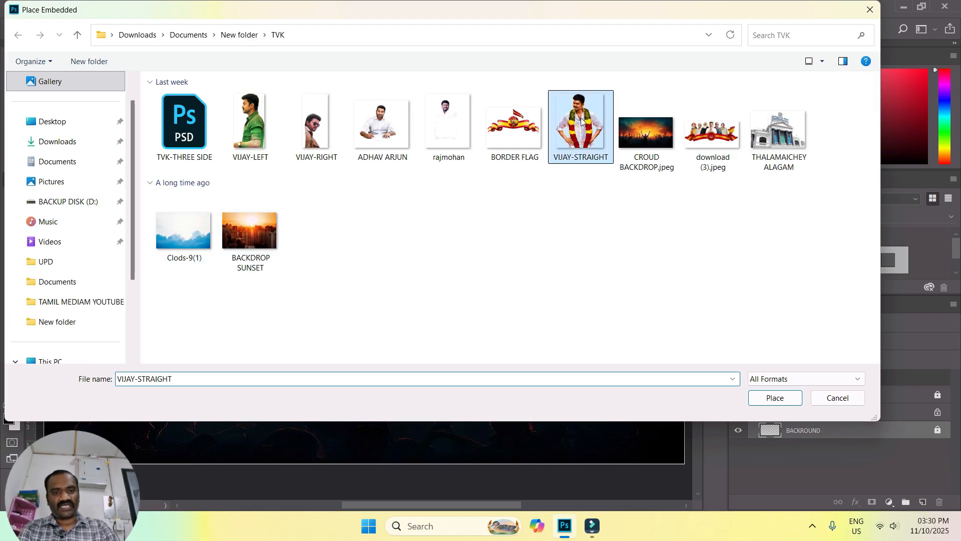
left_click(776, 398)
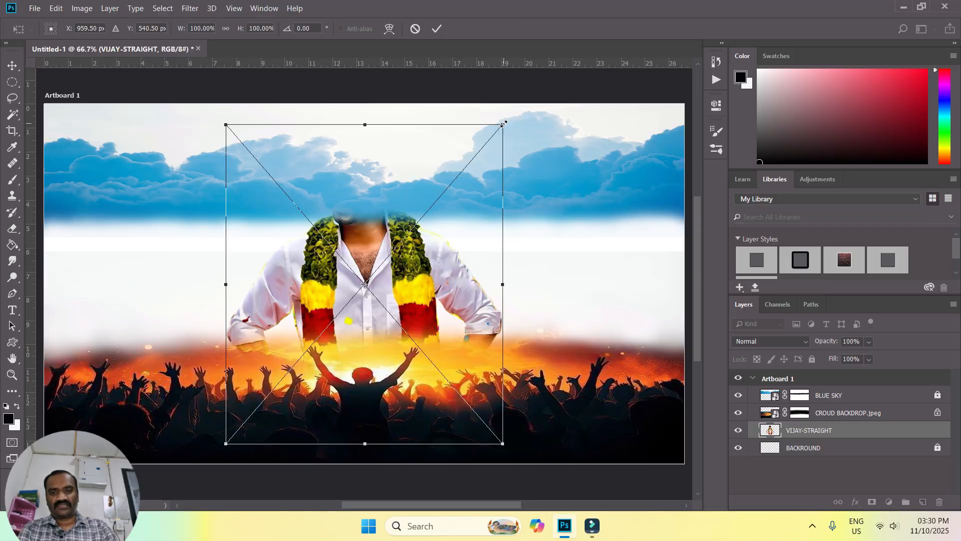
left_click_drag(503, 123, 456, 138)
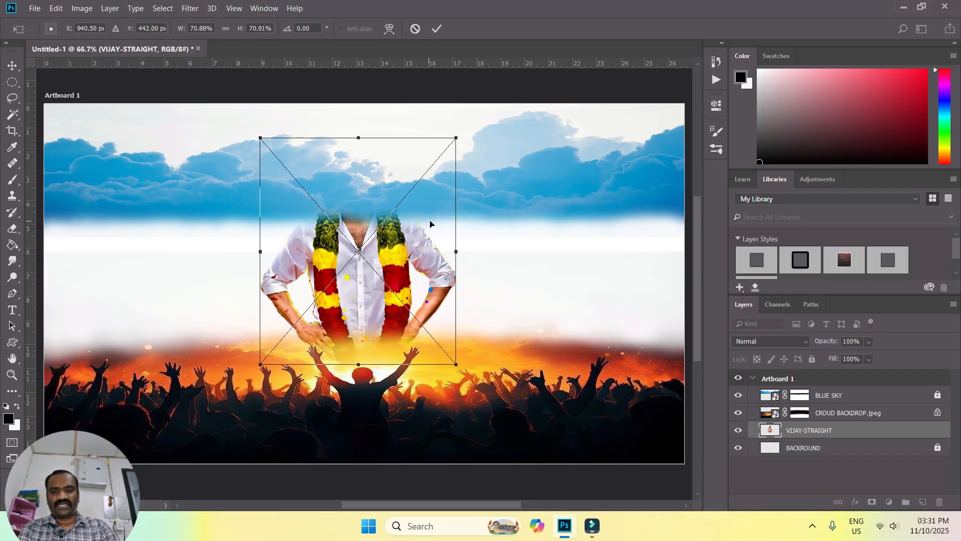
left_click(12, 65)
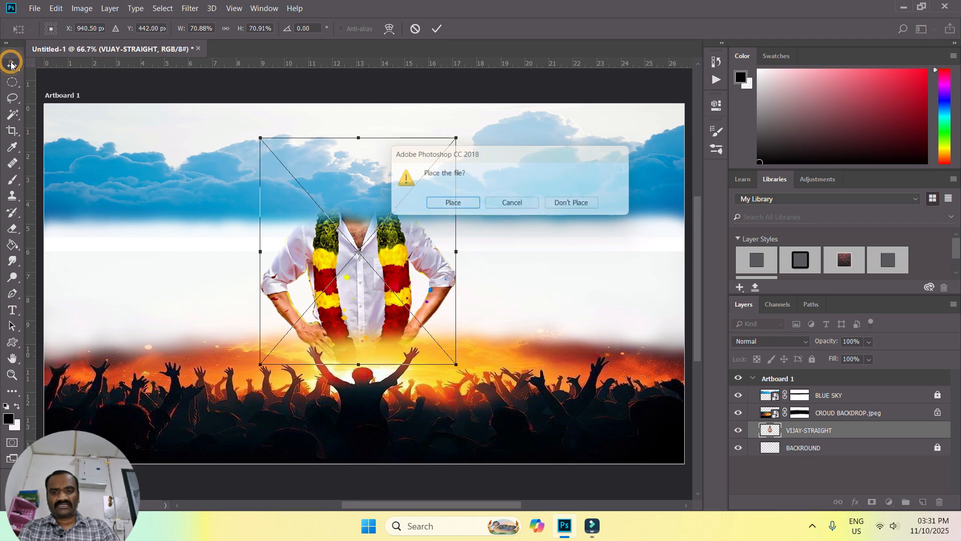
left_click(460, 204)
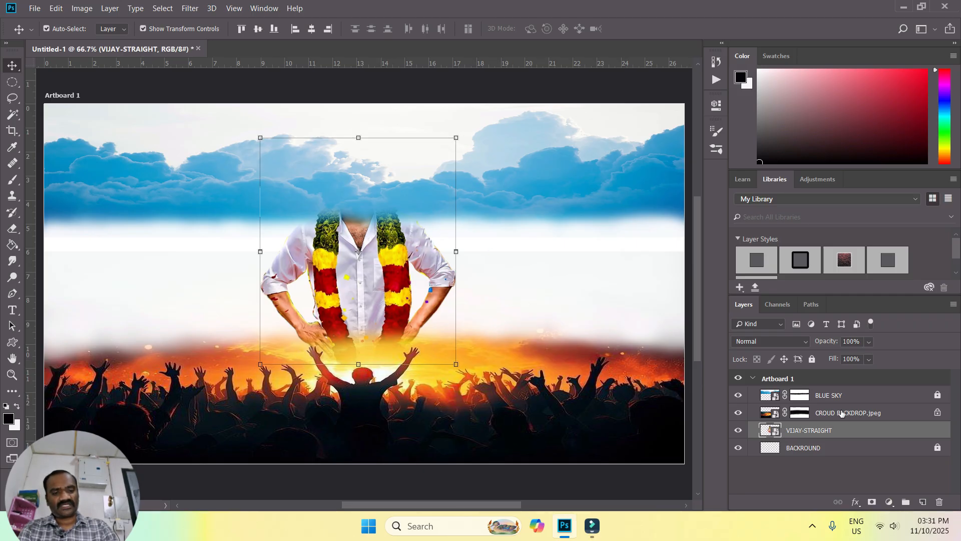
Unlock the BLUE SKY layer and paint its mask with a 125 px black brush at 51% opacity to uncover the man's head and shoulders.
left_click(826, 397)
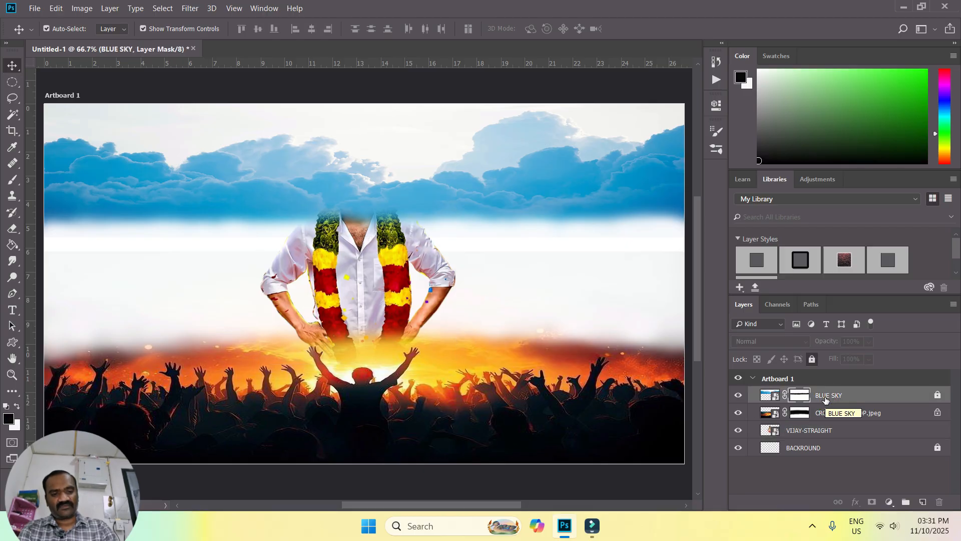
left_click(849, 396)
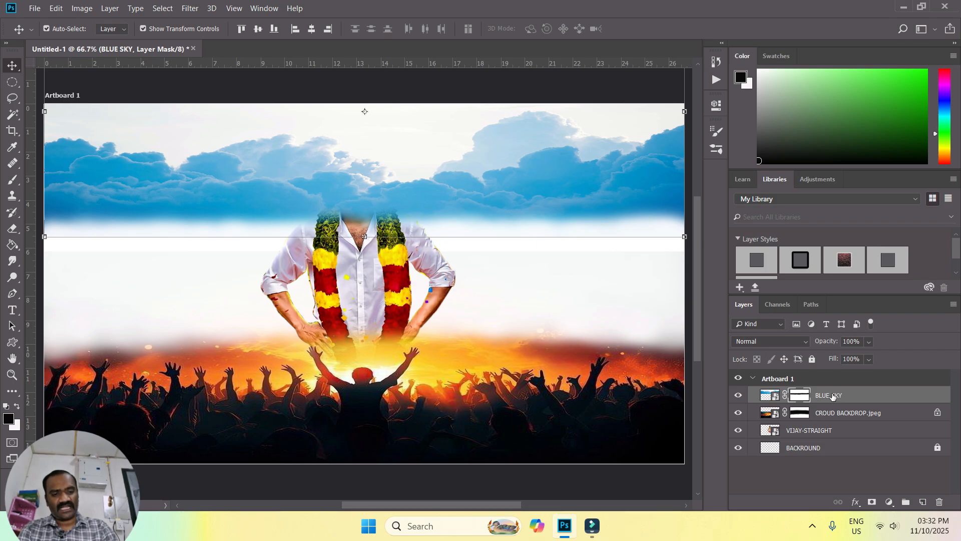
key("b")
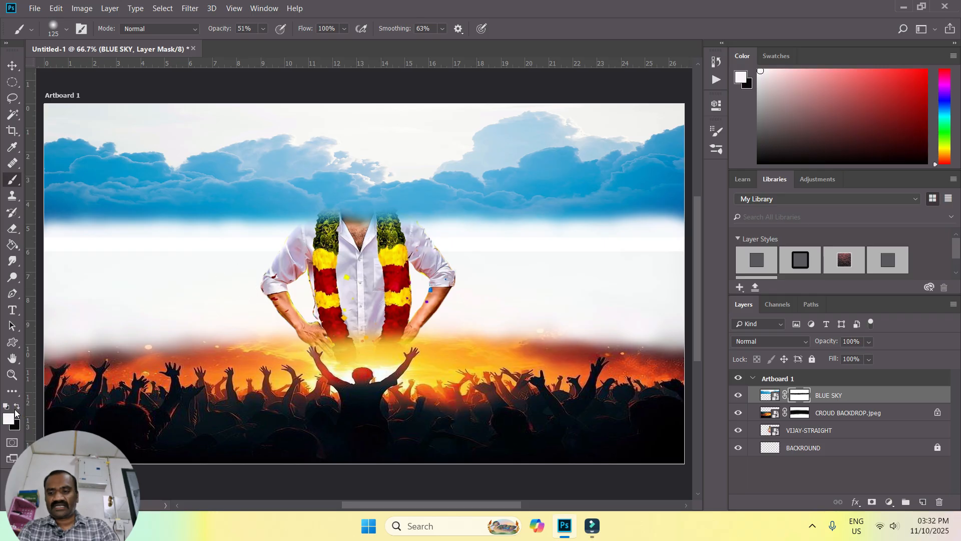
key("x")
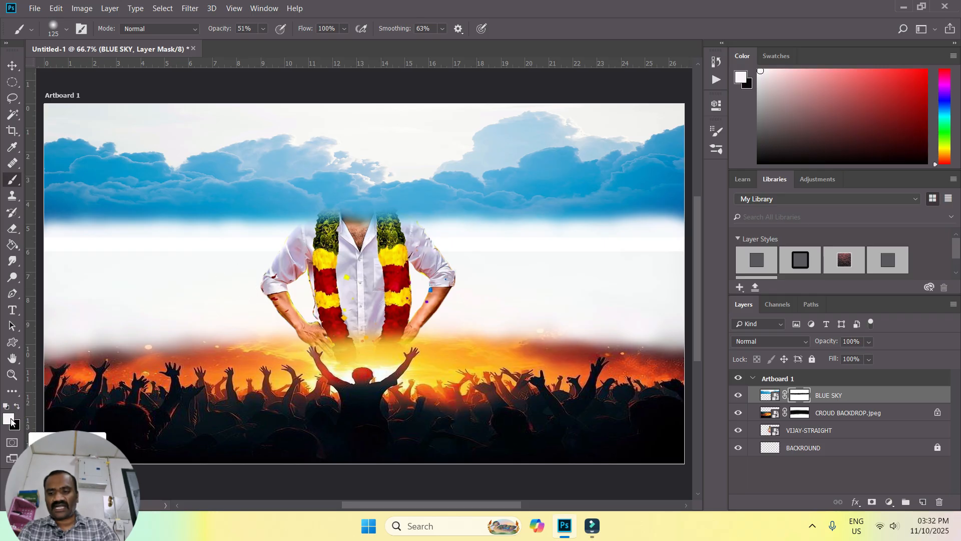
key("ctrl+plus")
key("ctrl+plus")
key("ctrl+plus")
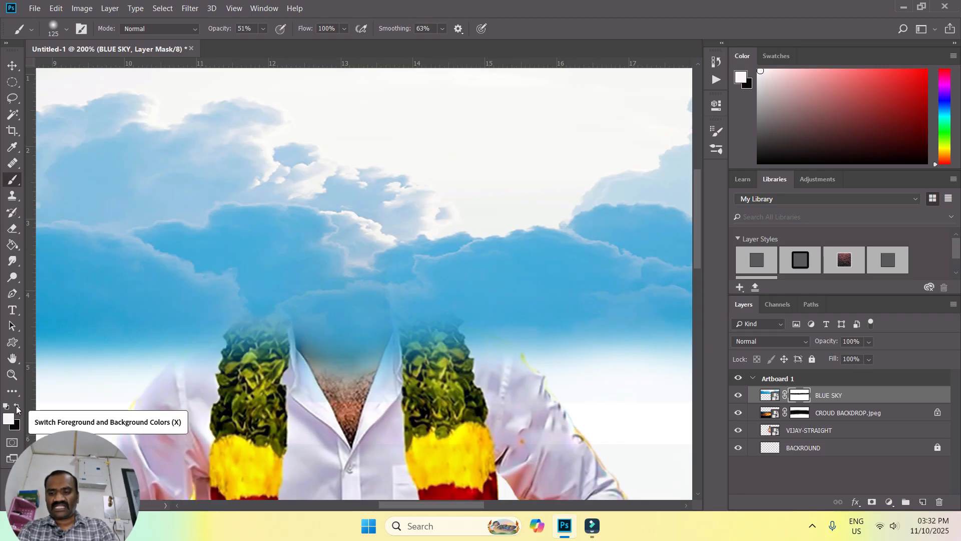
left_click(16, 407)
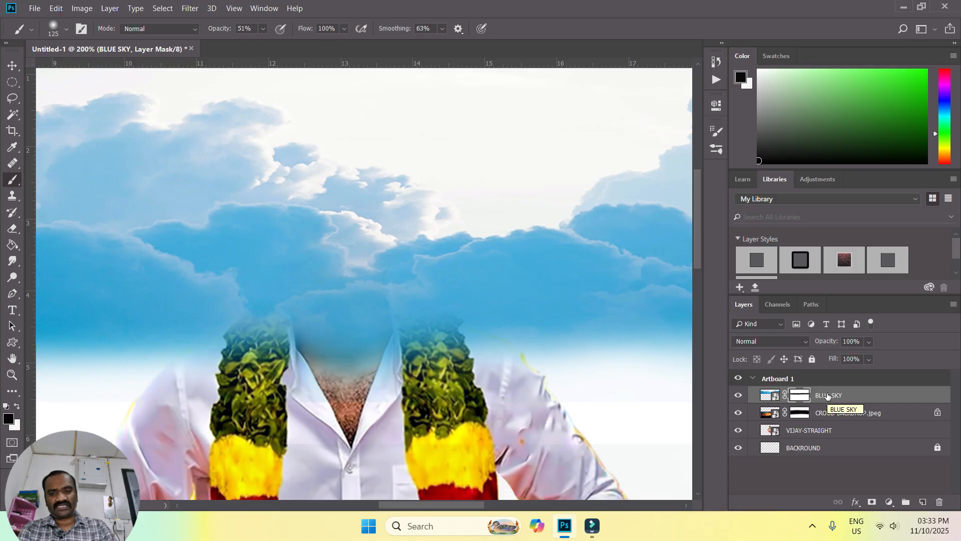
mouse_move(294, 313)
left_mouse_down()
mouse_move(318, 236)
mouse_move(310, 270)
mouse_move(291, 285)
mouse_move(339, 300)
mouse_move(400, 300)
mouse_move(359, 341)
mouse_move(322, 337)
mouse_move(343, 172)
mouse_move(326, 168)
mouse_move(320, 140)
mouse_move(319, 209)
mouse_move(368, 210)
mouse_move(305, 220)
mouse_move(349, 203)
mouse_move(353, 150)
left_mouse_up()
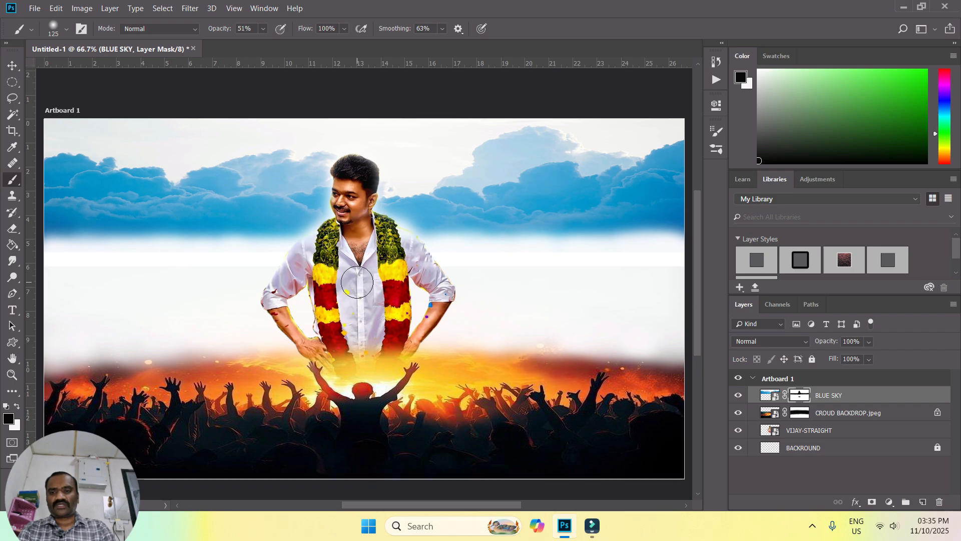
Lock the VIJAY-STRAIGHT and BLUE SKY layers completely.
left_click(814, 433)
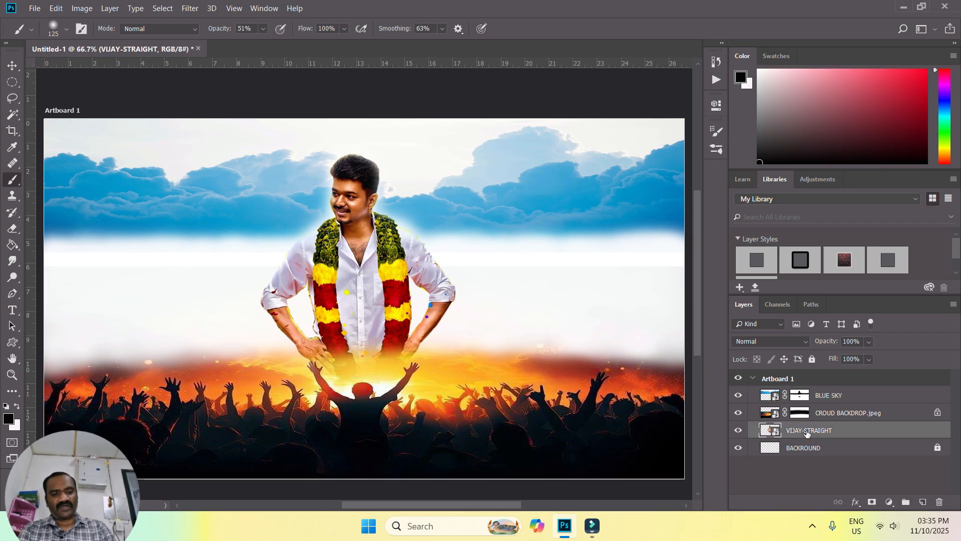
left_click(812, 358)
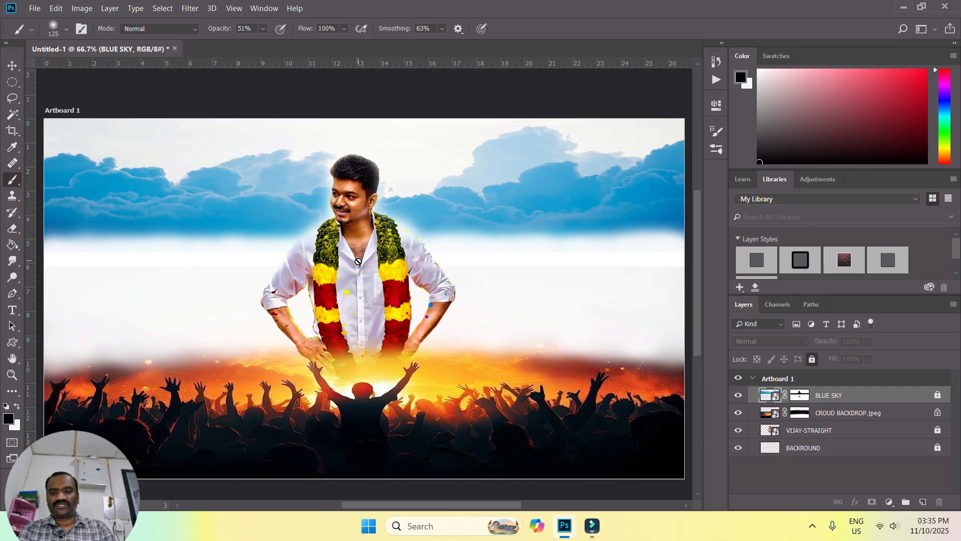
Place the THALAMAICHEYALAGAM building image embedded, scale it to about 37.3%, and move it over the man above the crowd.
left_click(32, 9)
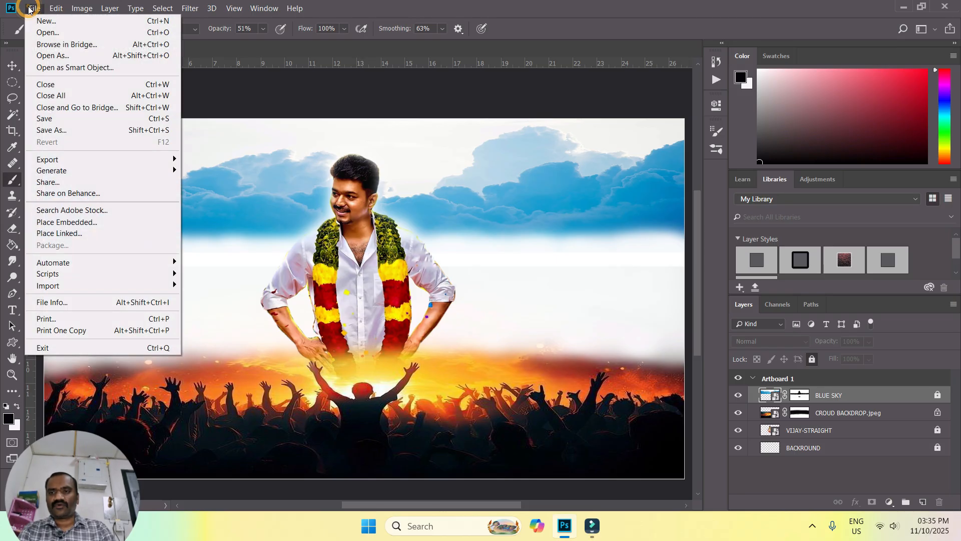
left_click(83, 223)
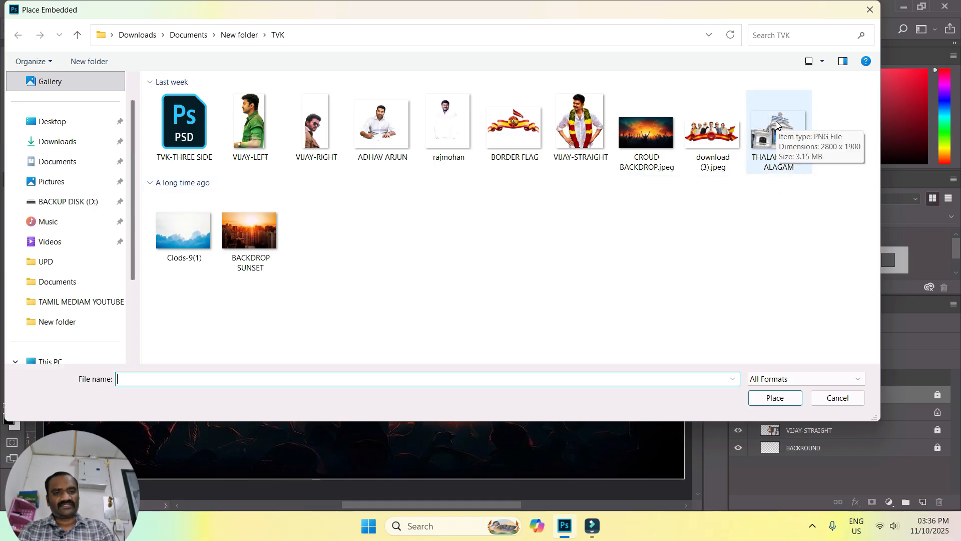
left_click(776, 127)
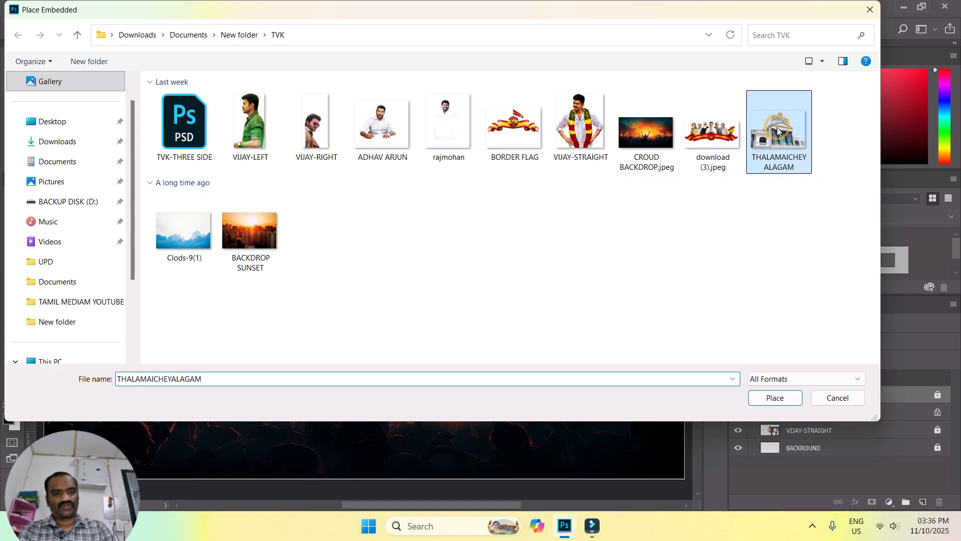
left_click(775, 398)
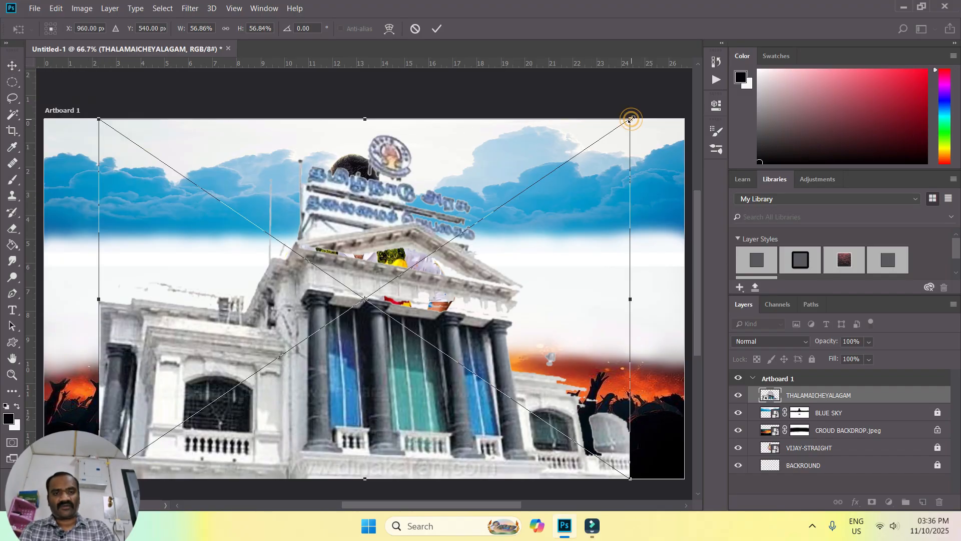
left_click_drag(631, 119, 446, 244)
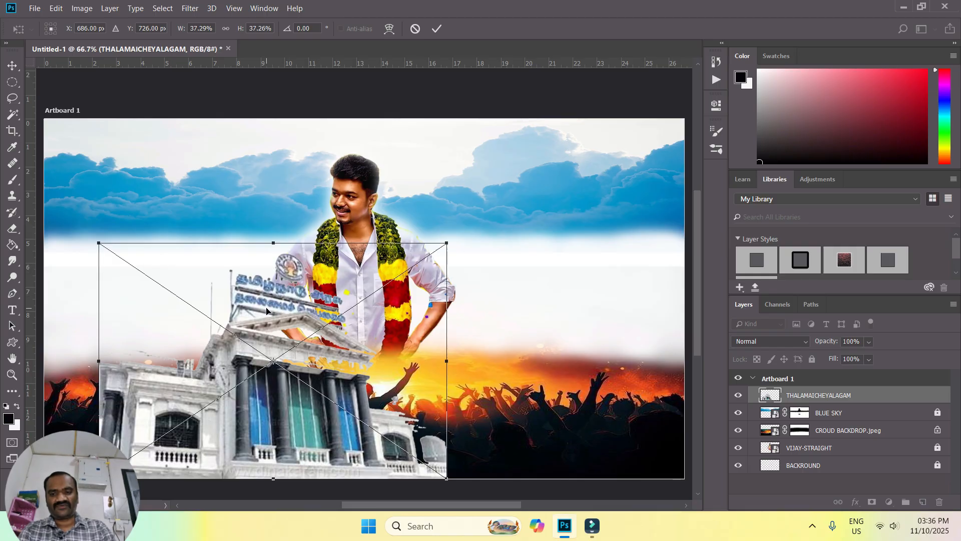
left_click_drag(267, 311, 354, 194)
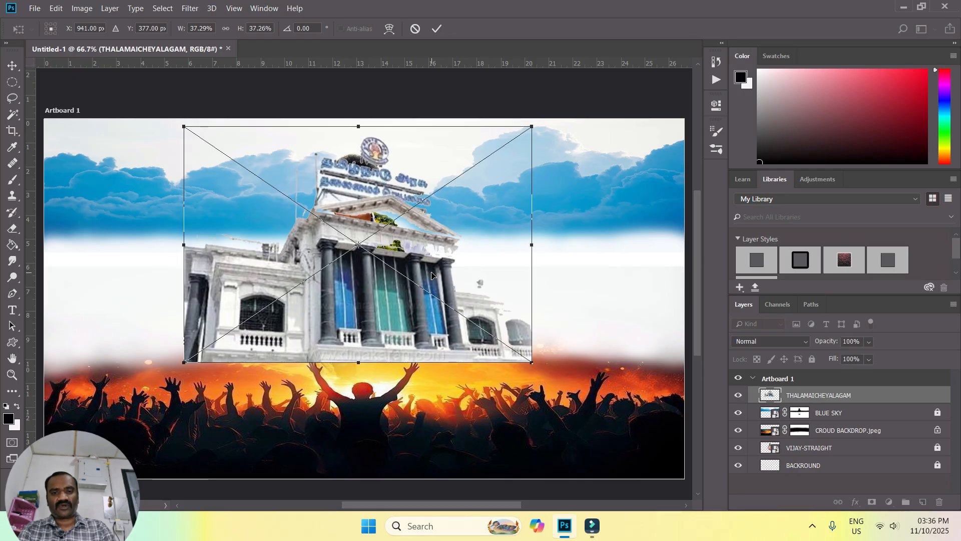
Move the THALAMAICHEYALAGAM layer directly below VIJAY-STRAIGHT and set its opacity to 28%.
left_click(843, 396)
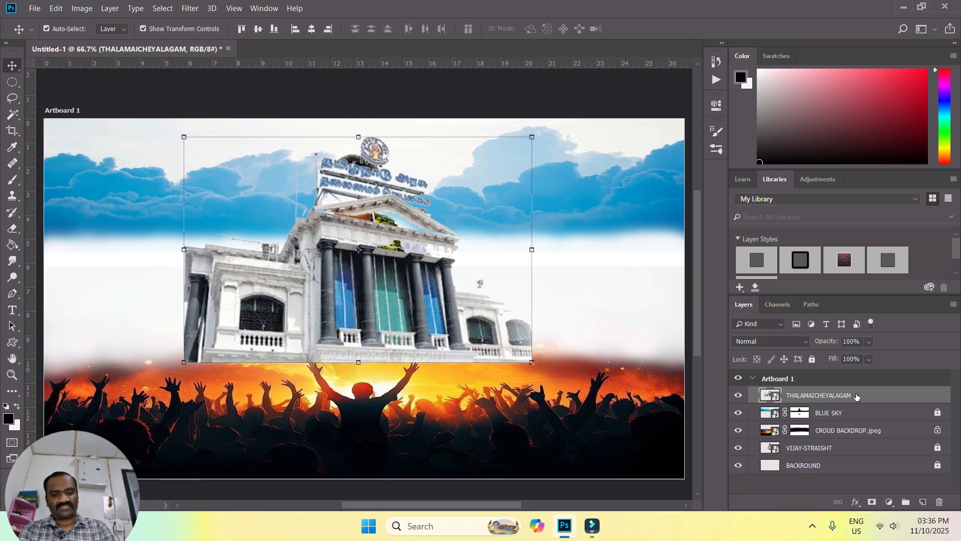
left_click_drag(844, 396, 844, 457)
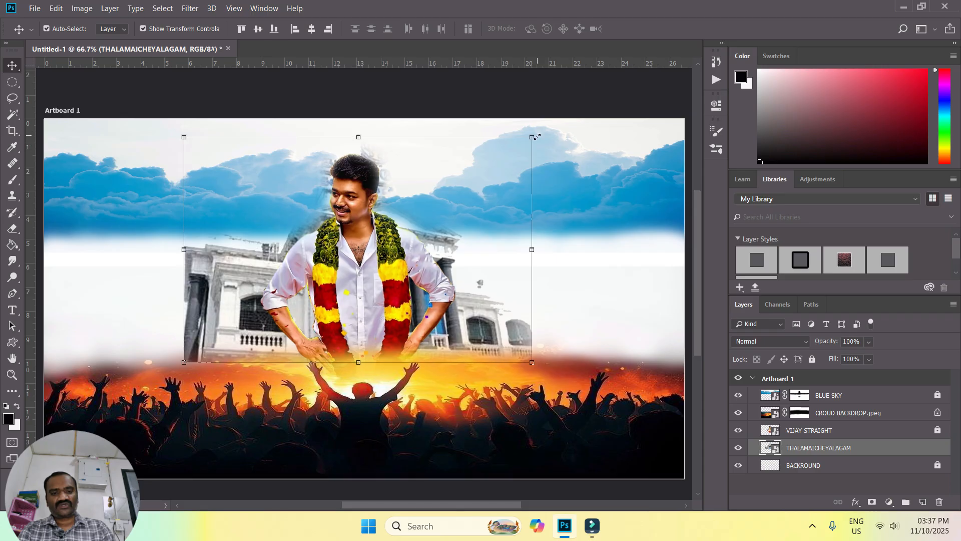
left_click(868, 342)
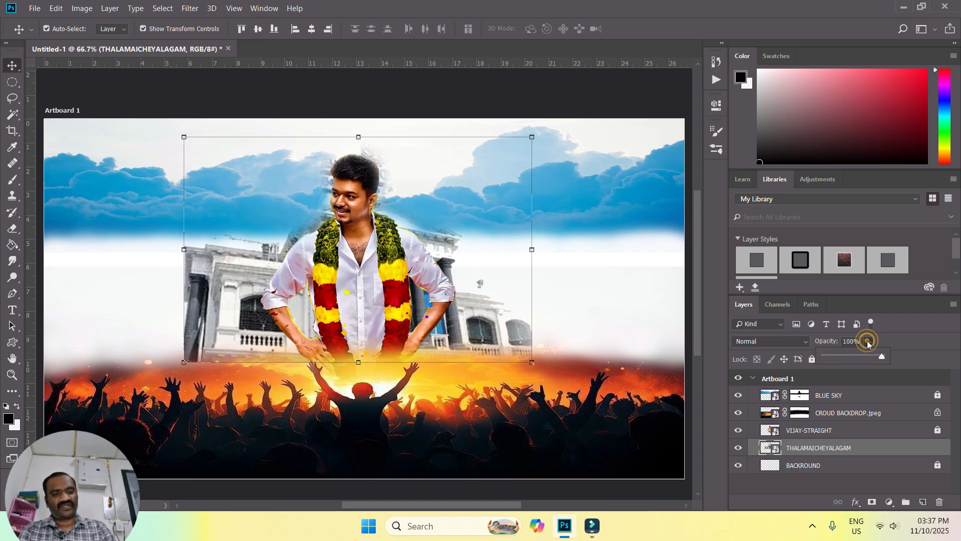
left_click_drag(882, 356, 842, 363)
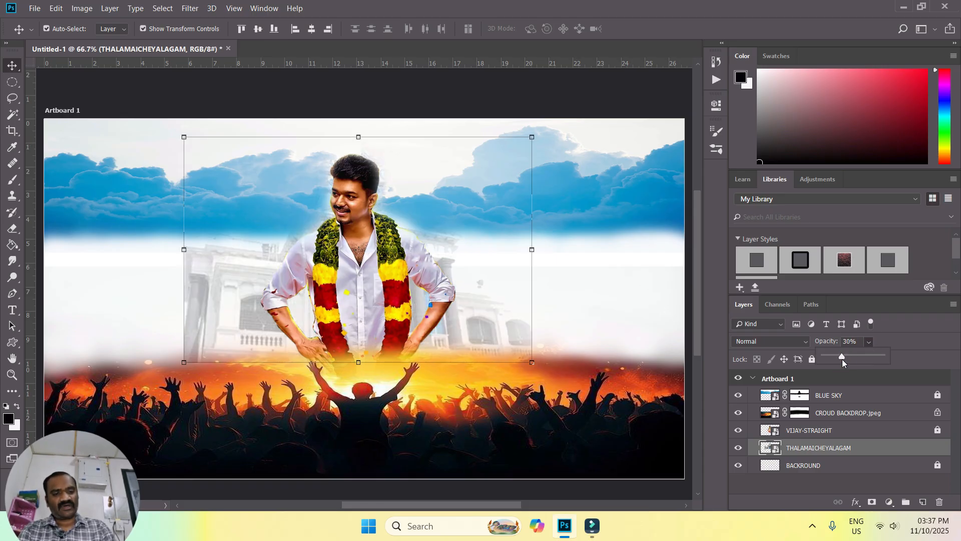
left_click_drag(842, 359, 840, 359)
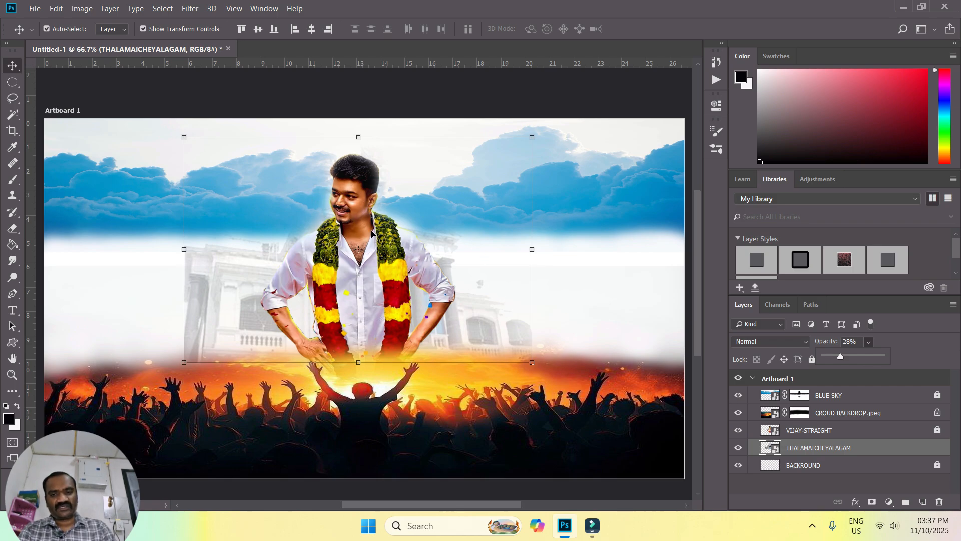
Unlock the BLUE SKY layer and paint its mask in black on both sides of the man's head to uncover the building's upper part.
left_click(828, 396)
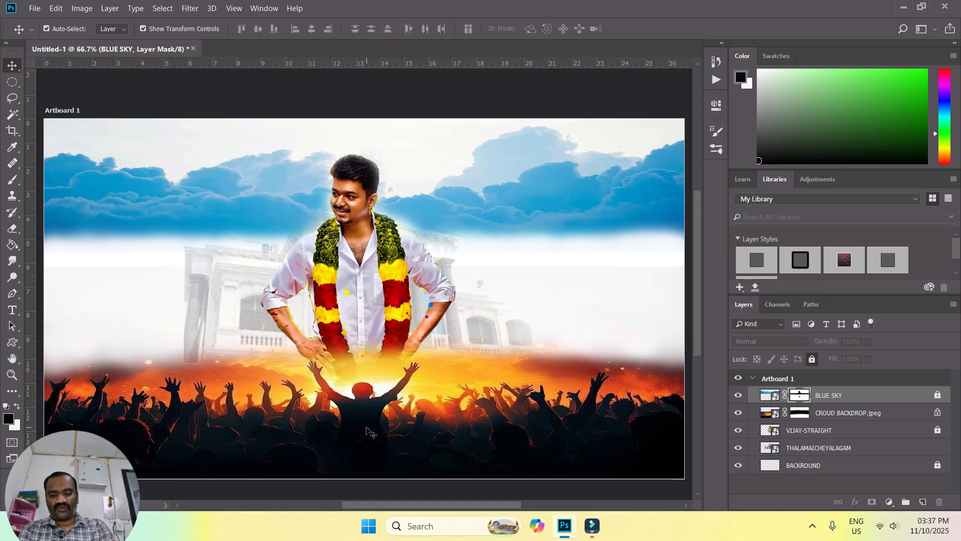
key("b")
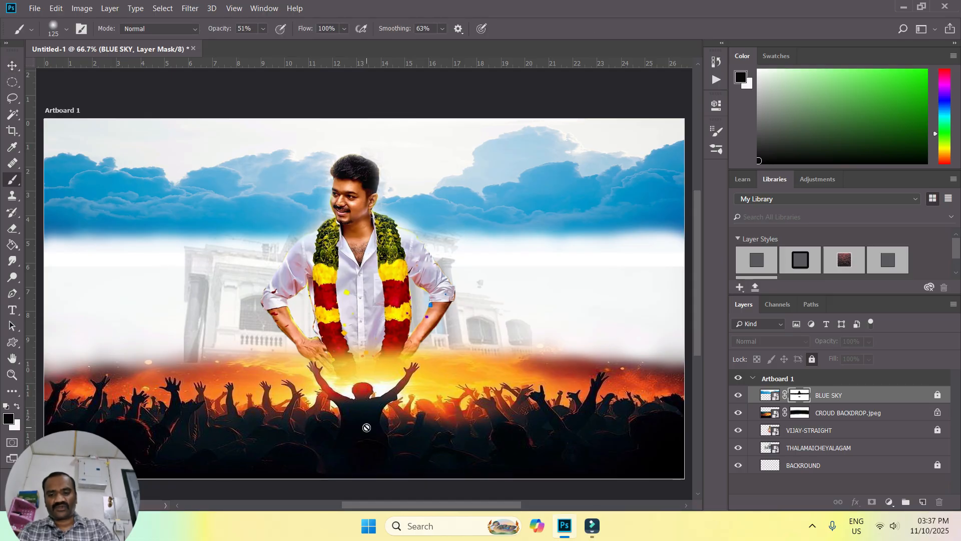
left_click(937, 395)
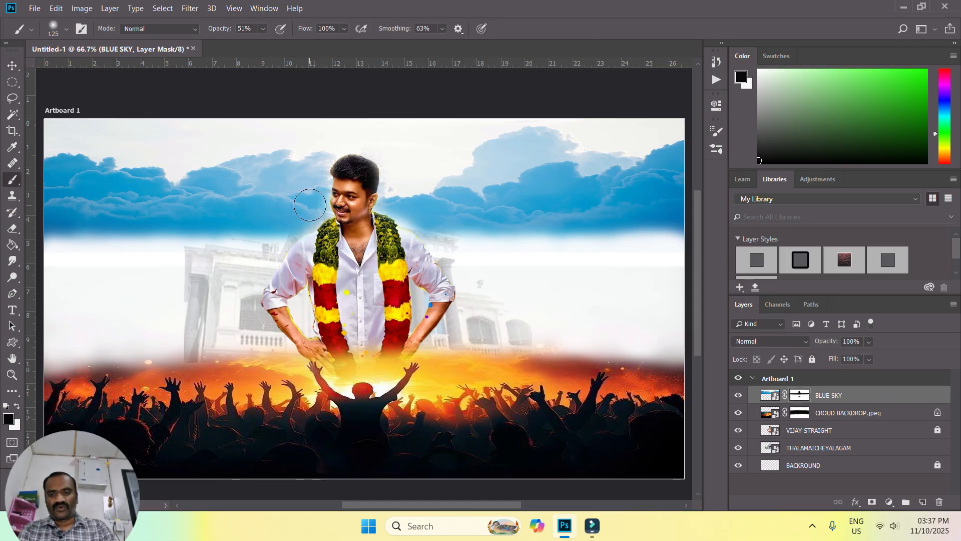
mouse_move(291, 225)
left_mouse_down()
mouse_move(293, 200)
mouse_move(276, 238)
mouse_move(296, 190)
mouse_move(295, 220)
mouse_move(312, 185)
left_mouse_up()
key("x")
key("v")
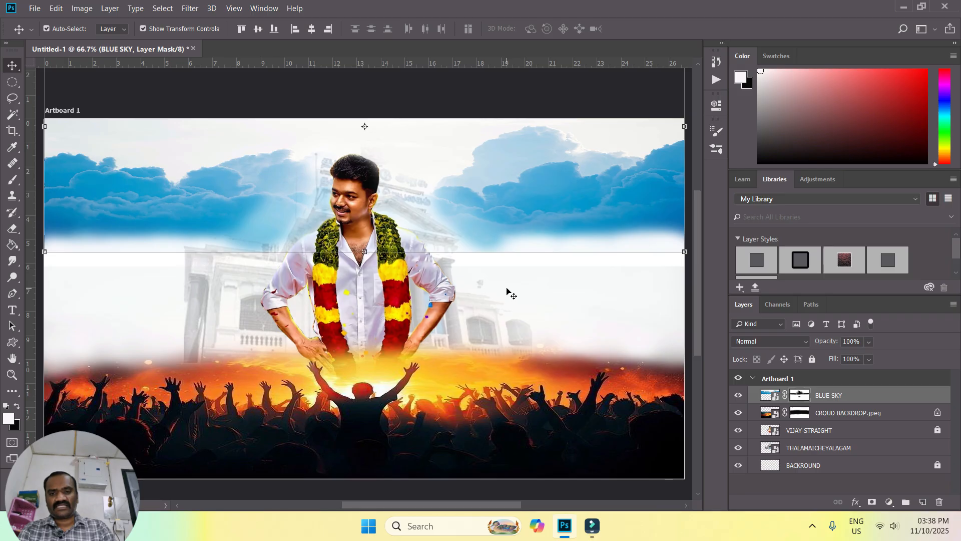
key("b")
key("x")
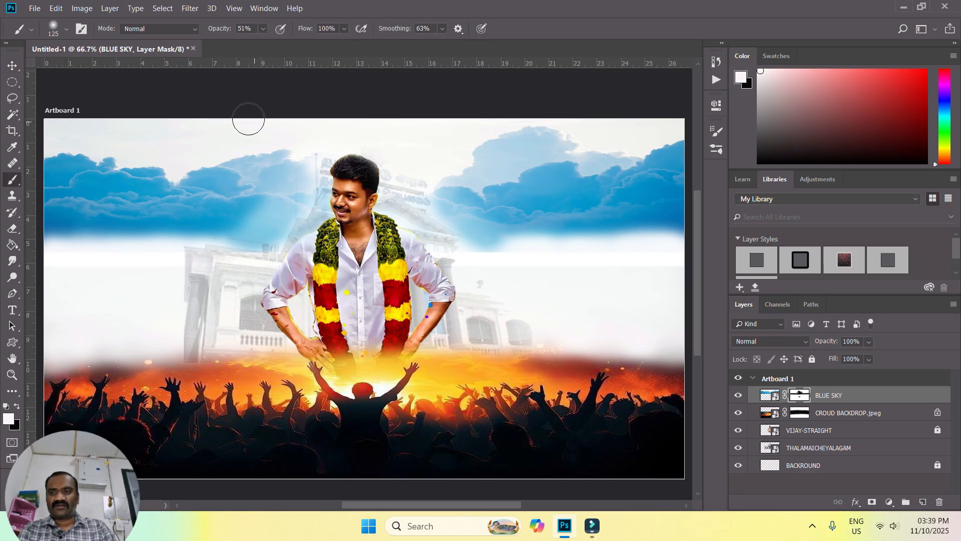
Place the rajmohan image embedded, scale it to about 56.9%, and position it over the clouds at the artboard's upper right.
left_click(35, 8)
left_click(88, 223)
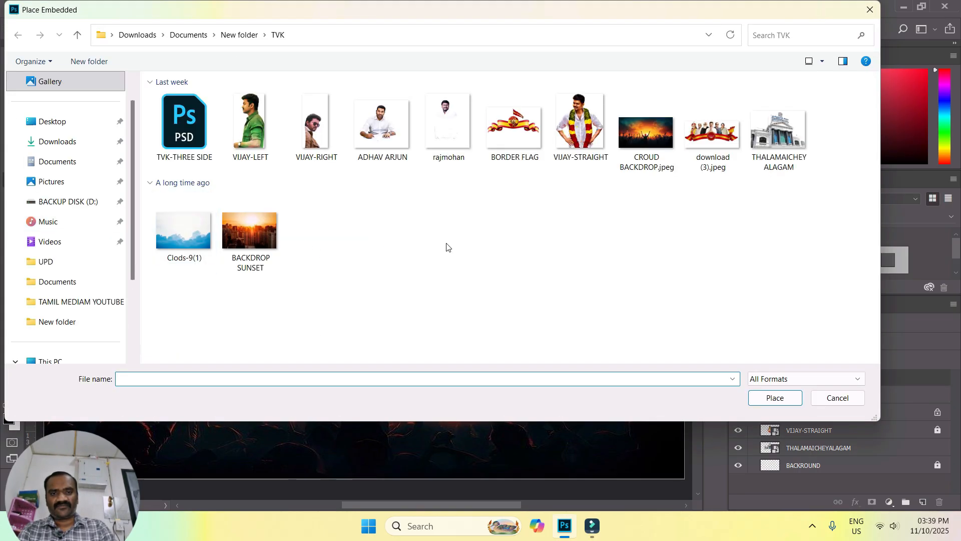
left_click(443, 122)
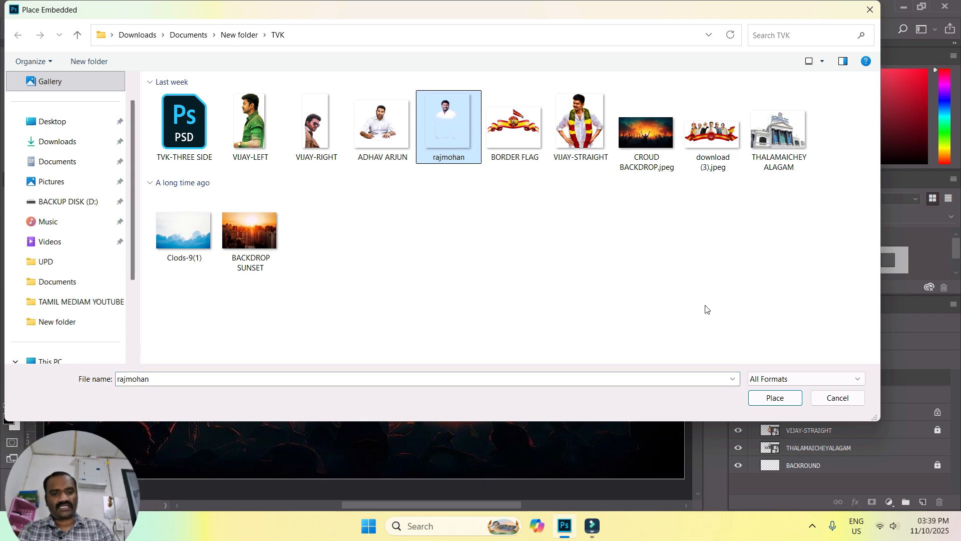
left_click(782, 398)
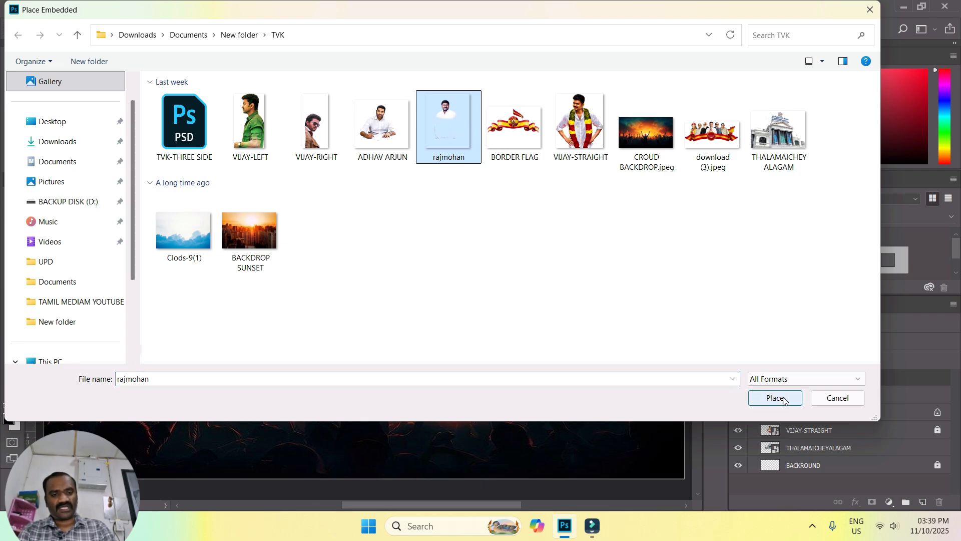
left_click_drag(358, 211, 609, 174)
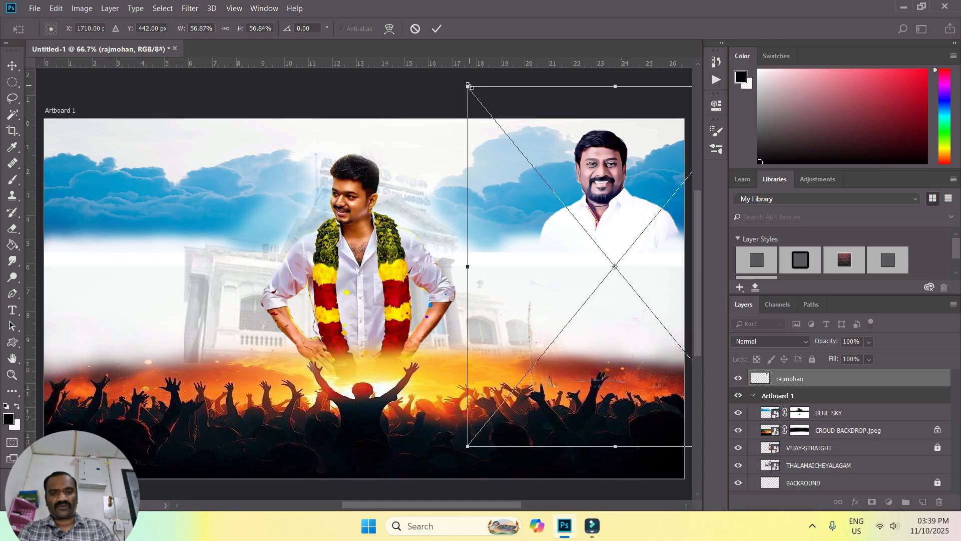
left_click(12, 65)
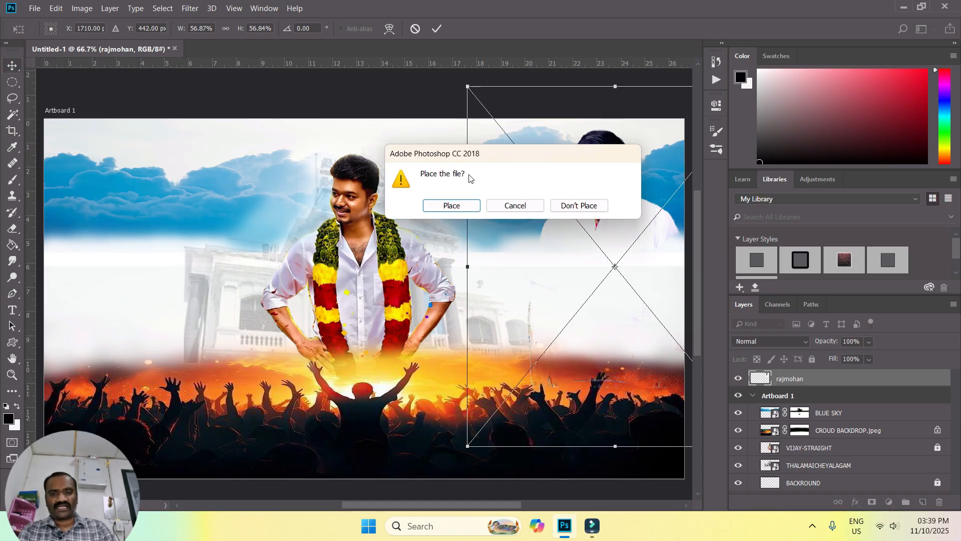
left_click(452, 205)
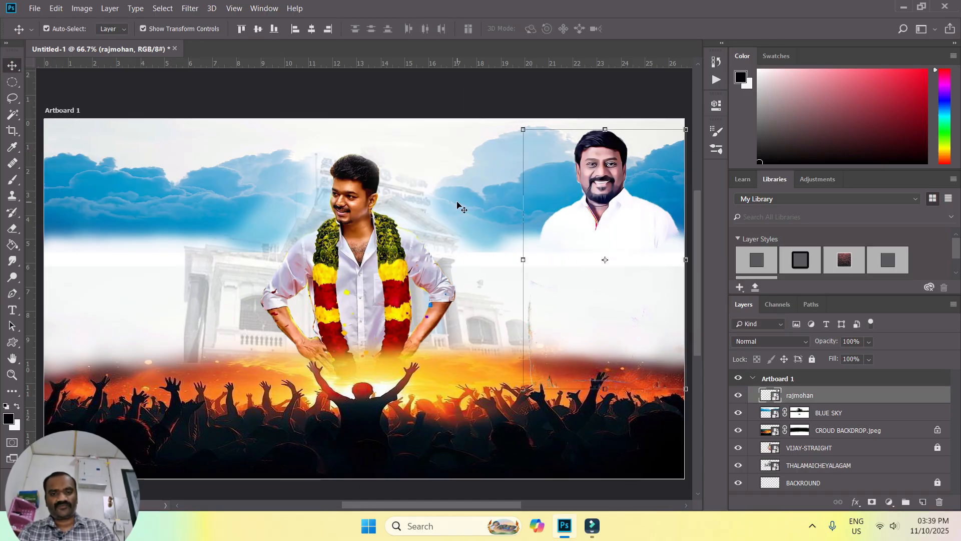
left_click(34, 8)
left_click(73, 223)
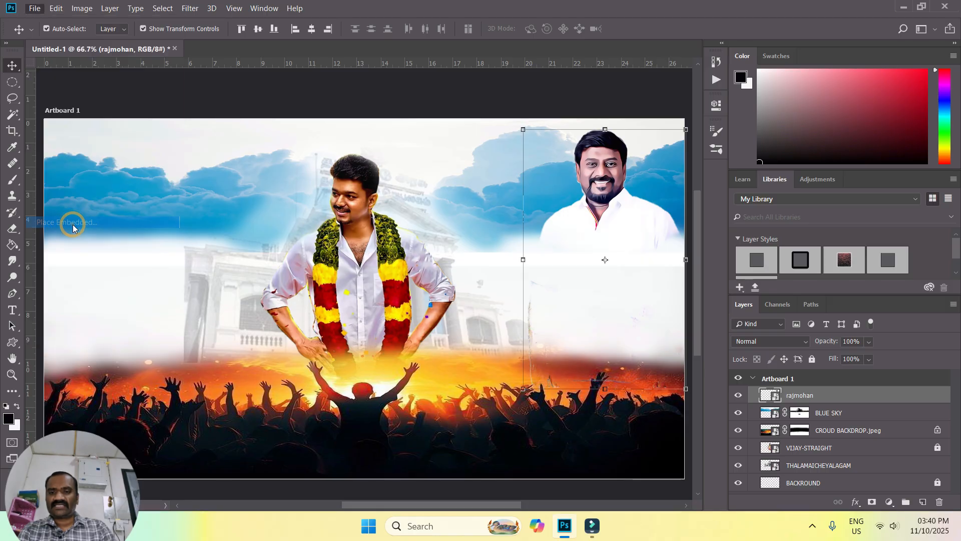
left_click(381, 127)
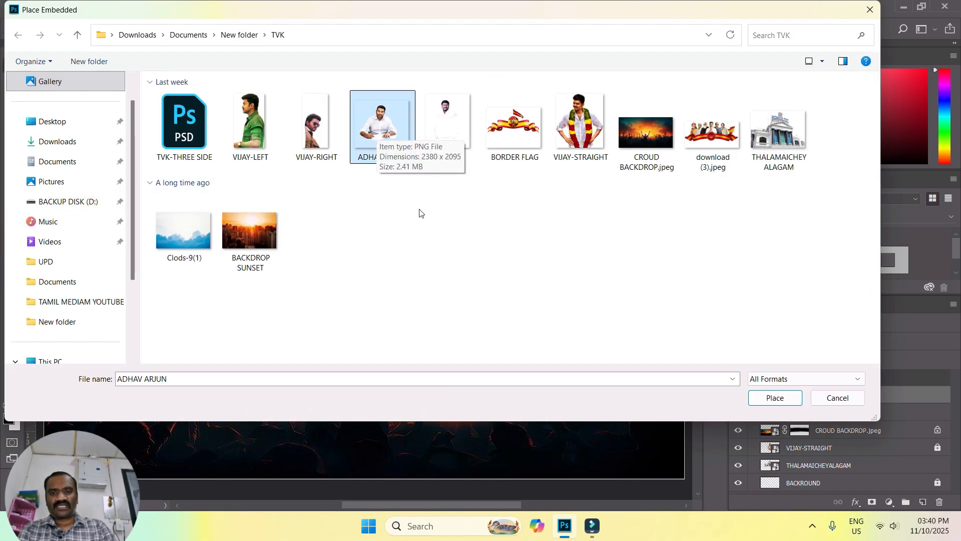
left_click(788, 400)
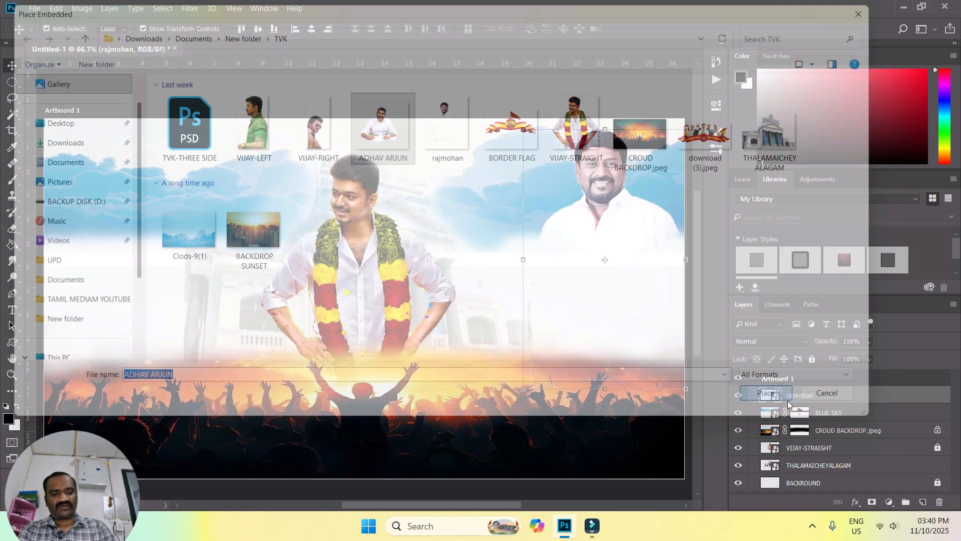
left_click_drag(364, 206, 191, 145)
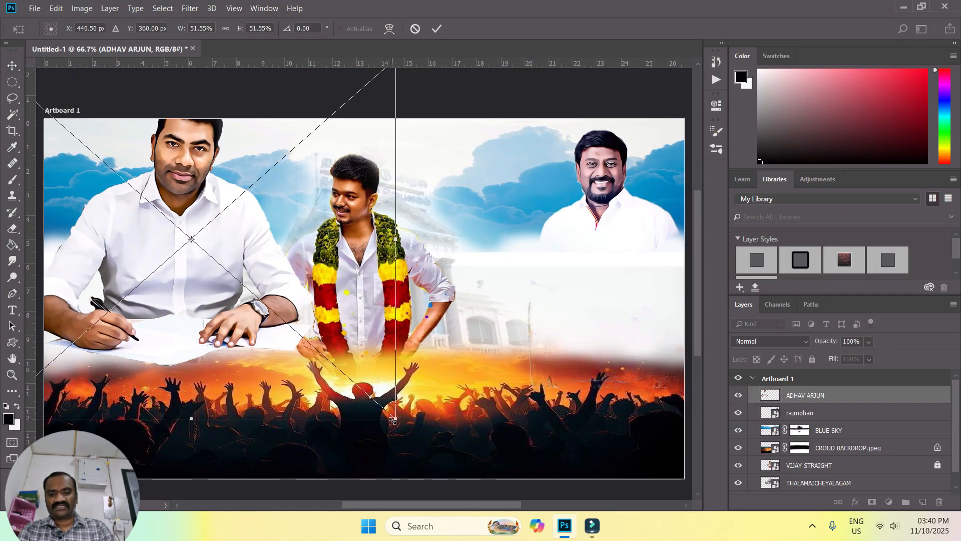
left_click_drag(396, 418, 248, 322)
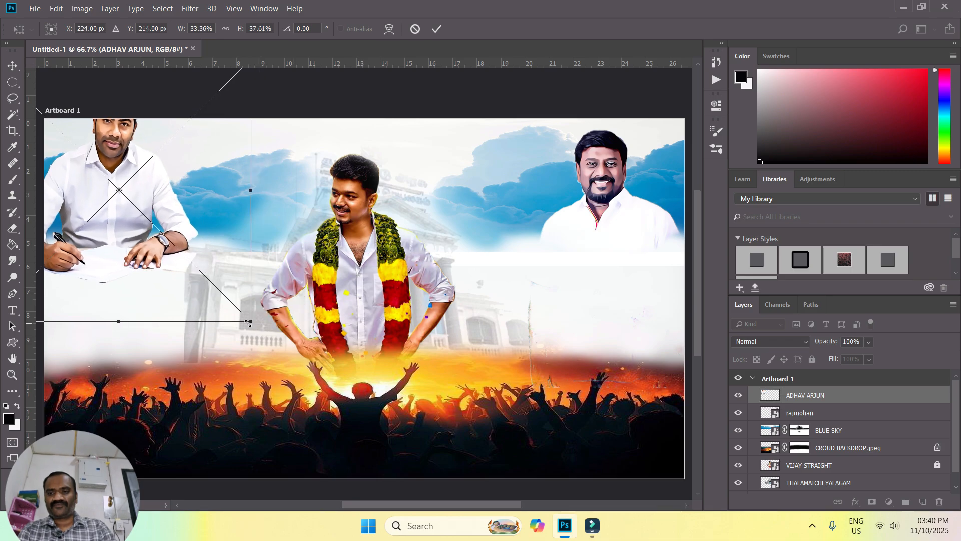
left_click_drag(114, 163, 142, 203)
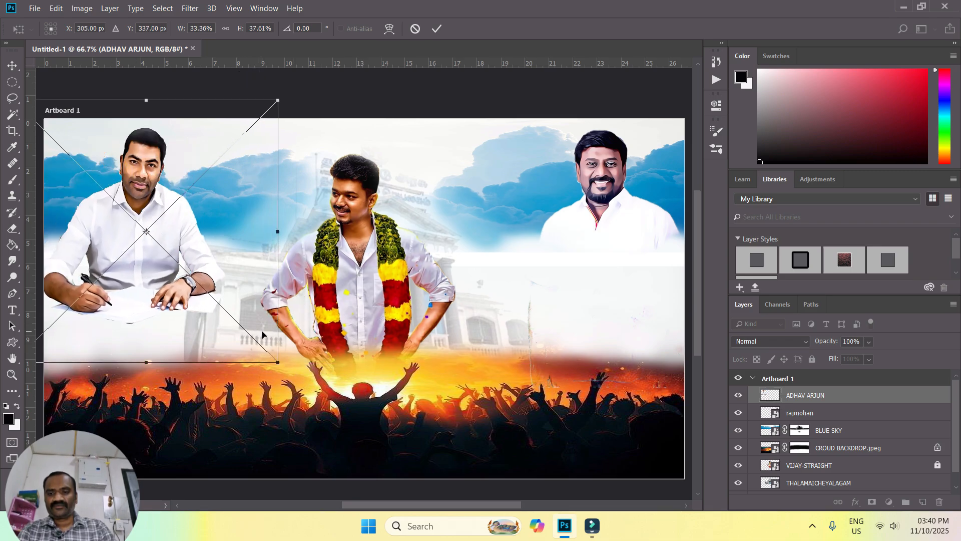
left_click_drag(279, 364, 200, 270)
key("Return")
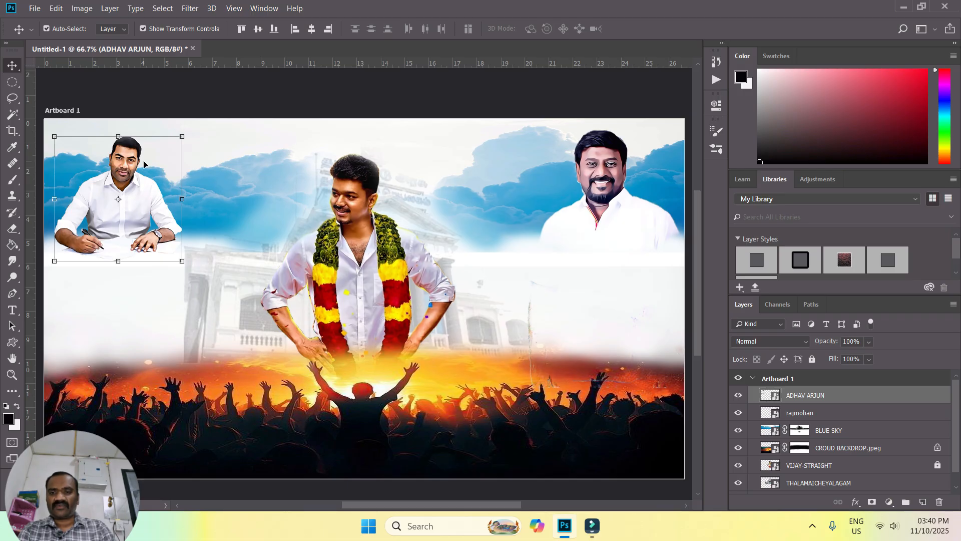
right_click(812, 395)
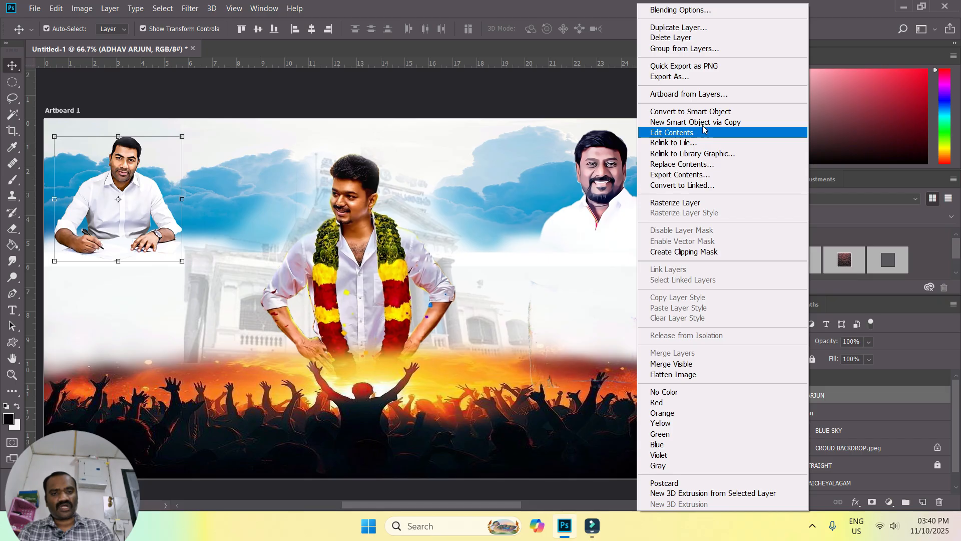
left_click(707, 111)
left_click(610, 178)
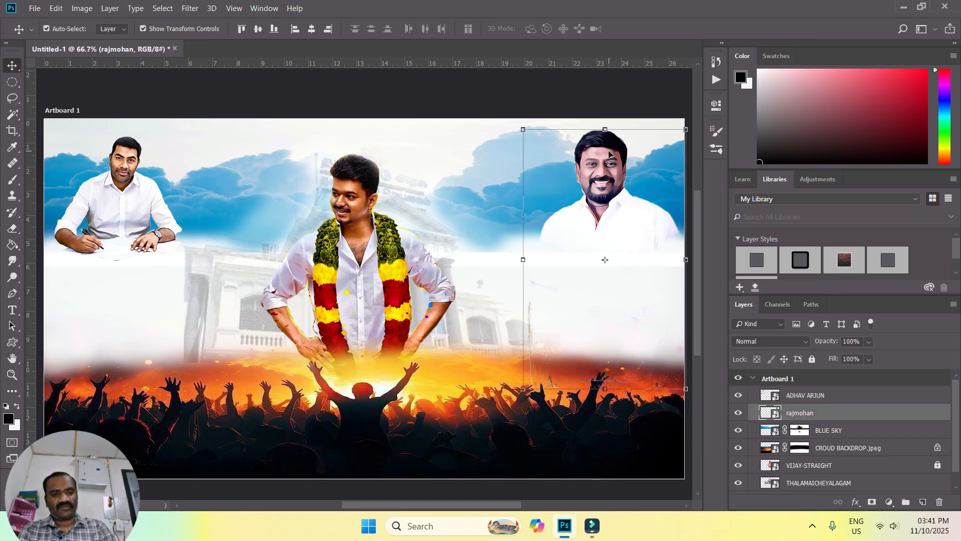
right_click(814, 413)
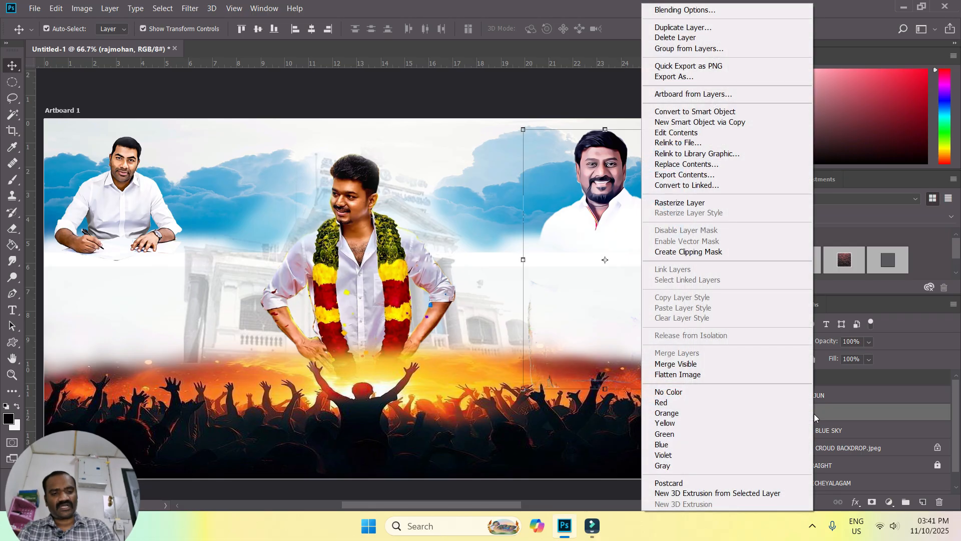
left_click(716, 112)
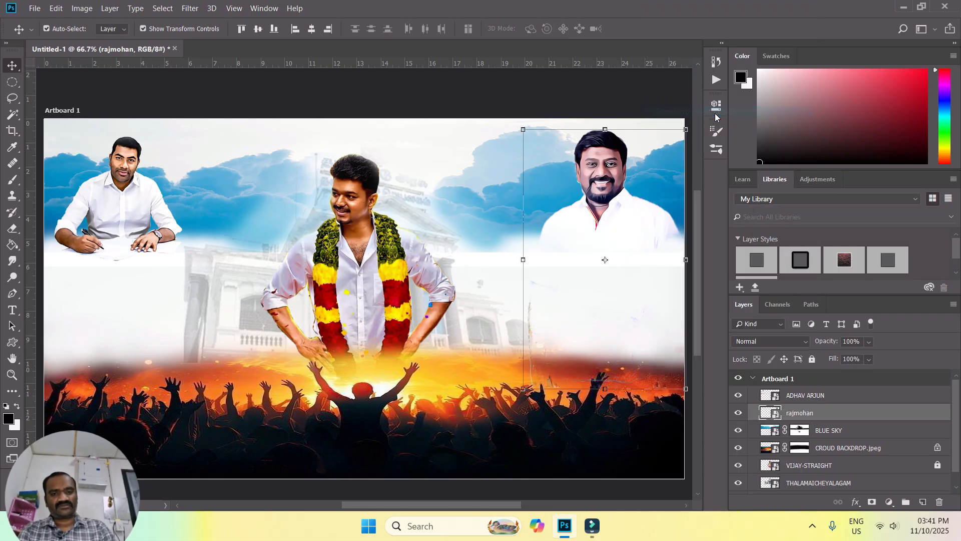
left_click(143, 175)
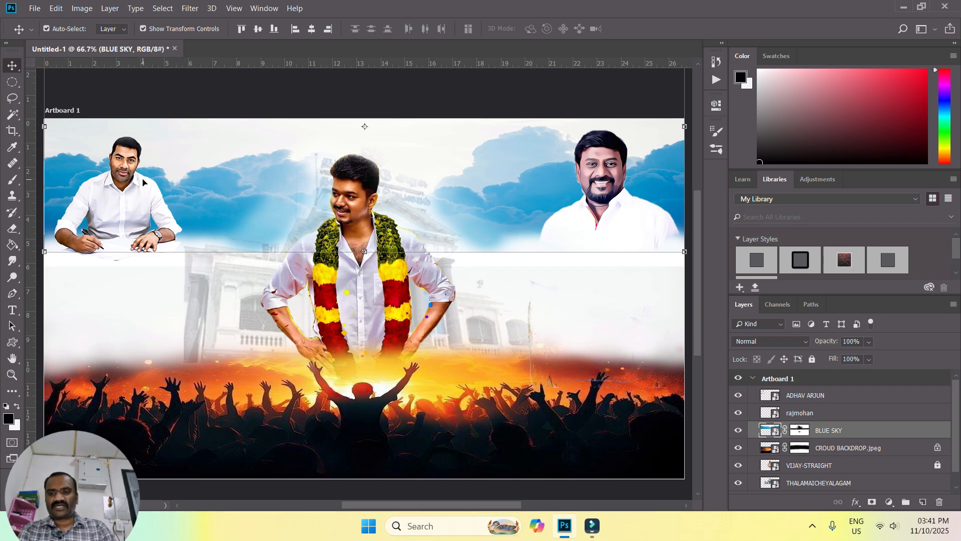
left_click(148, 319)
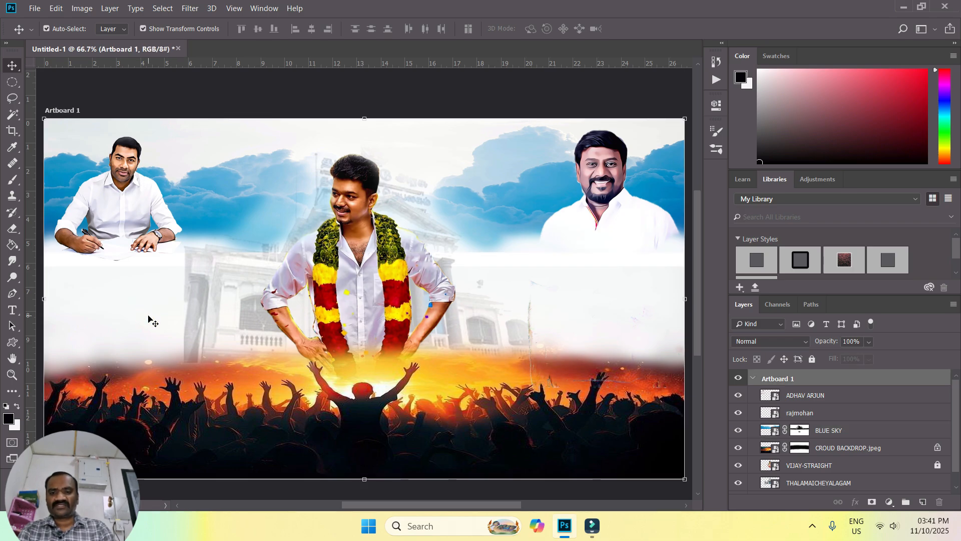
Place the BORDER FLAG image embedded, shrink it, and position it beneath the seated man, just above the crowd.
left_click(34, 8)
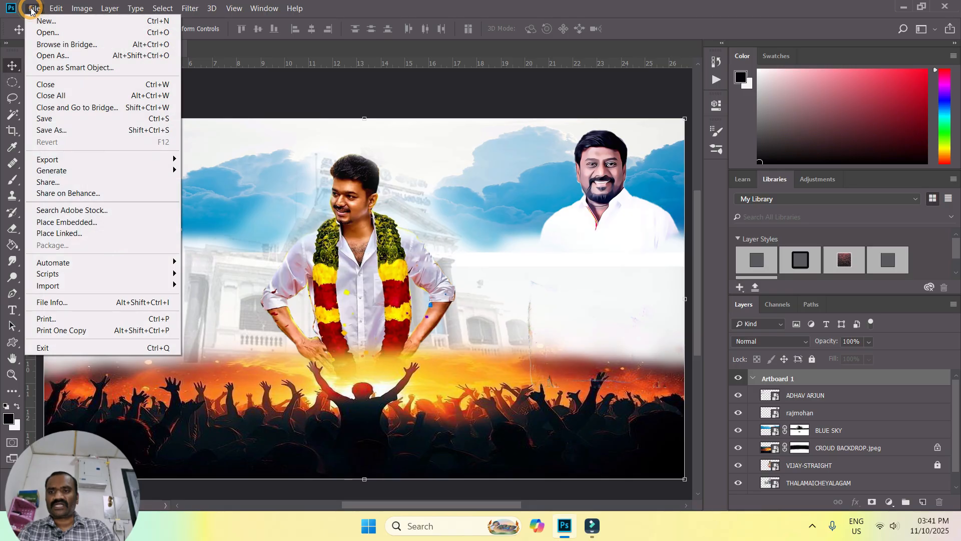
left_click(80, 225)
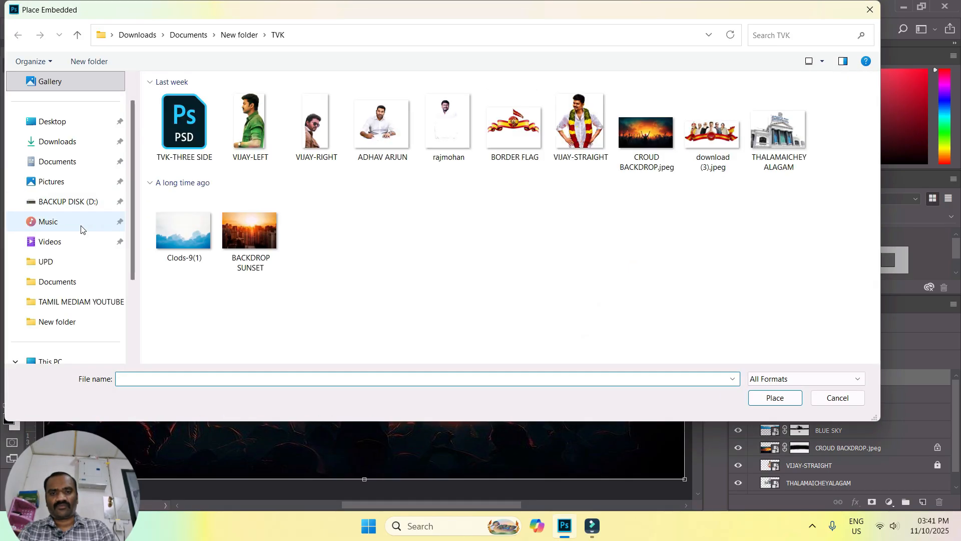
left_click(509, 127)
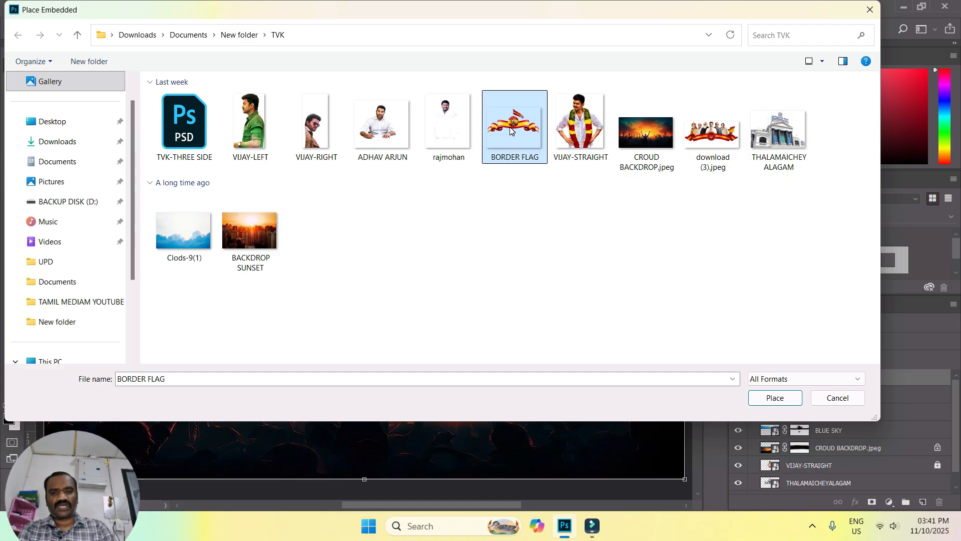
left_click(775, 398)
left_click_drag(607, 119, 227, 282)
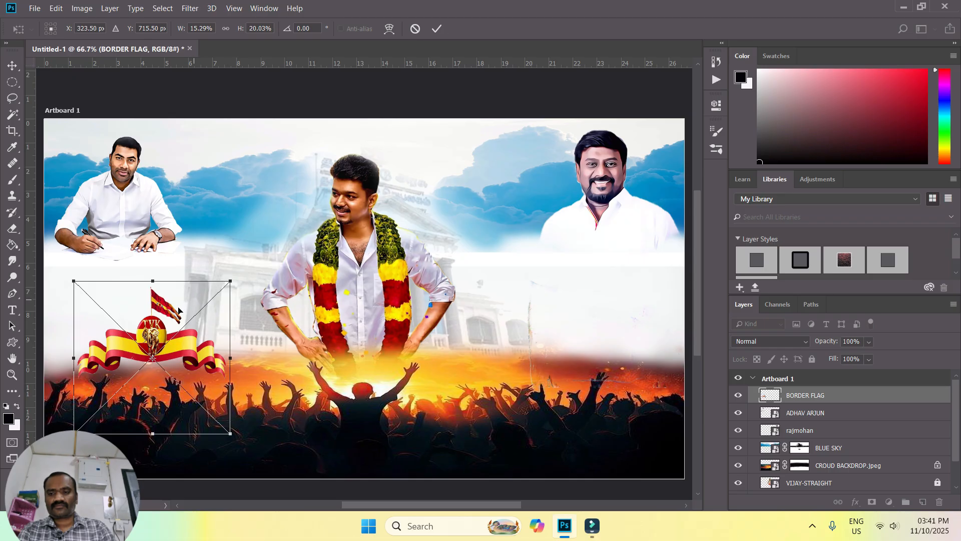
left_click_drag(165, 318, 138, 319)
key("Return")
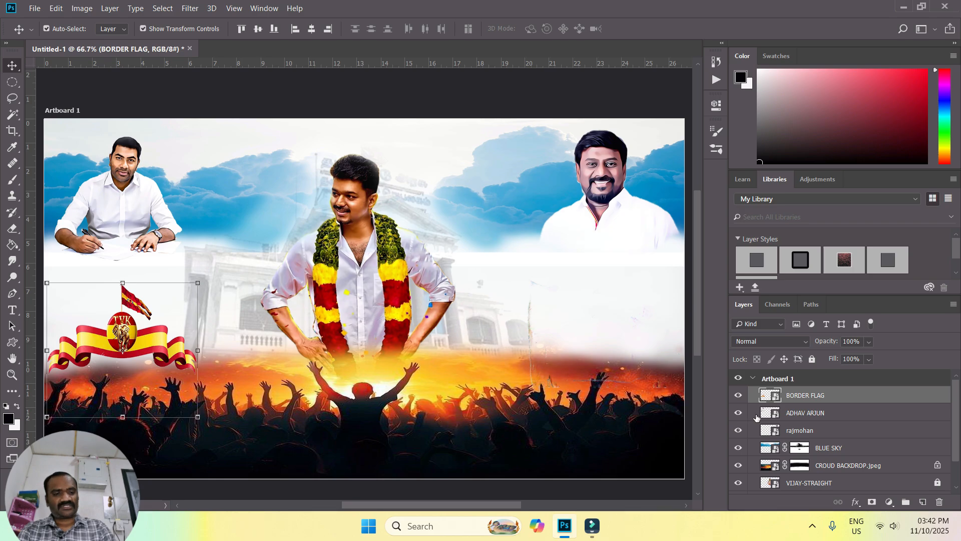
Move the BORDER FLAG layer directly below CROUD BACKDROP.jpeg and shift the flag slightly down toward the crowd.
left_click_drag(826, 396, 833, 469)
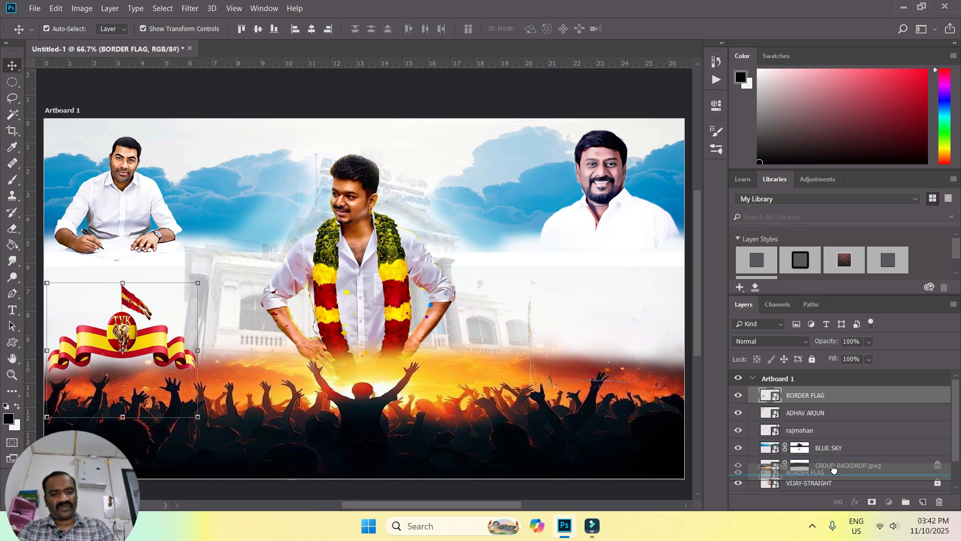
left_click_drag(833, 469, 833, 473)
left_click(143, 343, "shift")
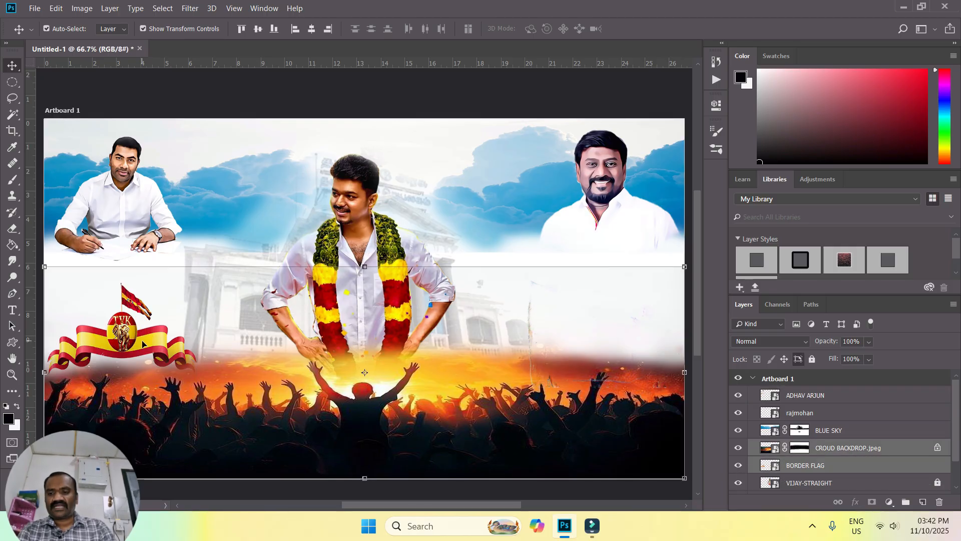
left_click(130, 342)
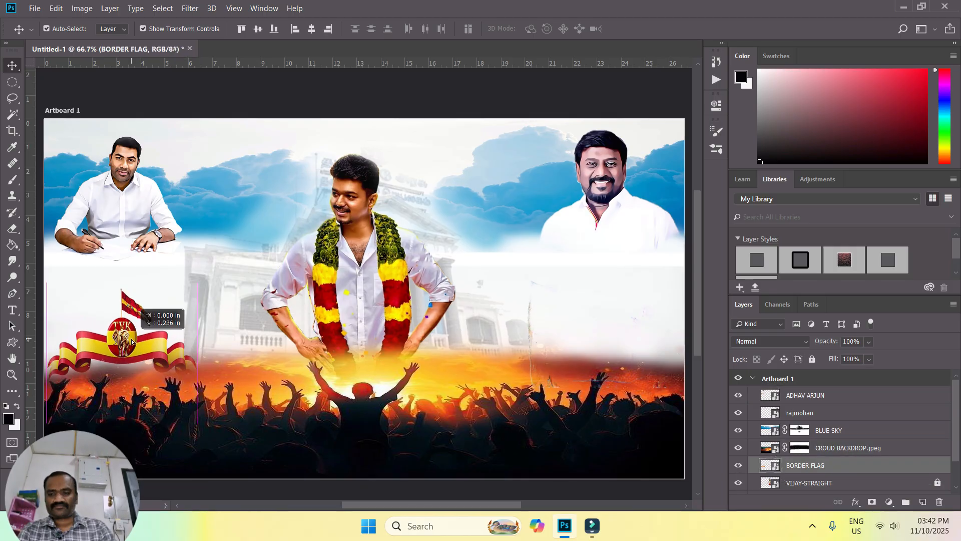
key("shift+v")
left_click(237, 231)
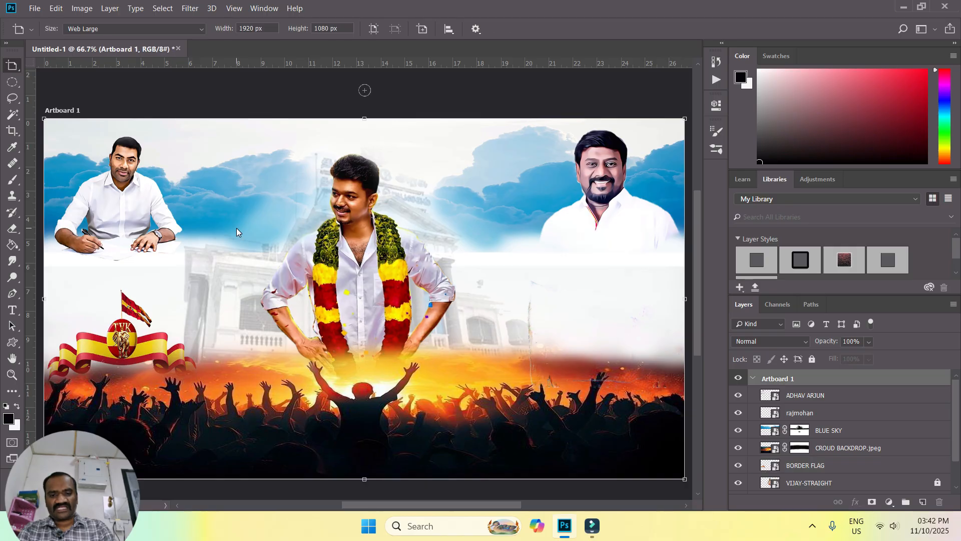
key("v")
mouse_move(121, 337)
left_mouse_down()
mouse_move(129, 323)
mouse_move(121, 335)
left_mouse_up()
left_click(332, 196)
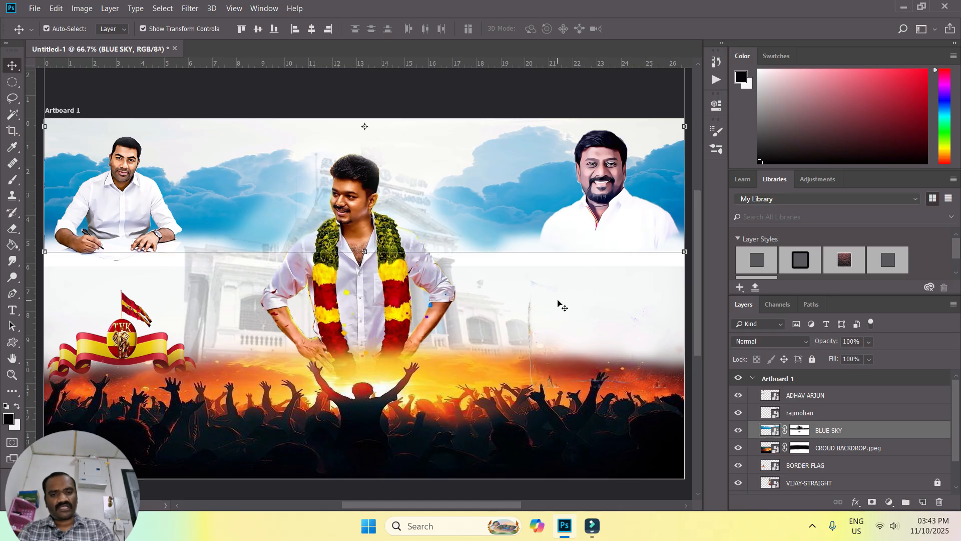
Place the download (3).jpeg image embedded, shrink it to about 24.5%, and move the leaders' group beneath the portrait at the artboard's right.
left_click(35, 8)
left_click(82, 221)
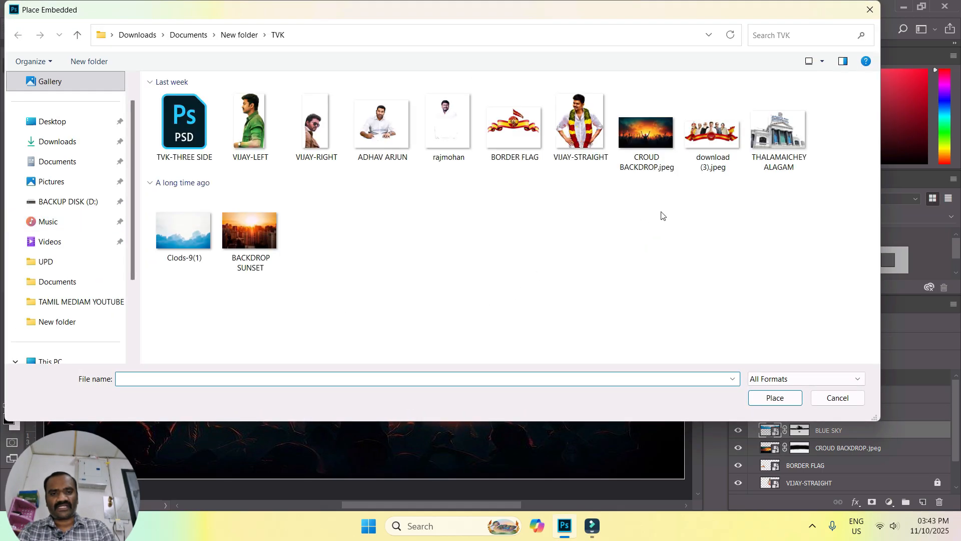
left_click(711, 156)
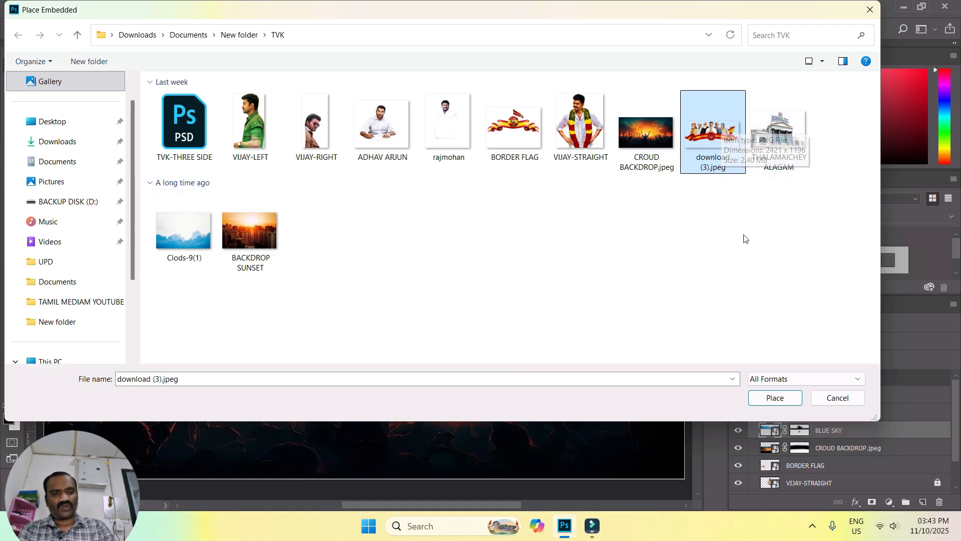
left_click(774, 398)
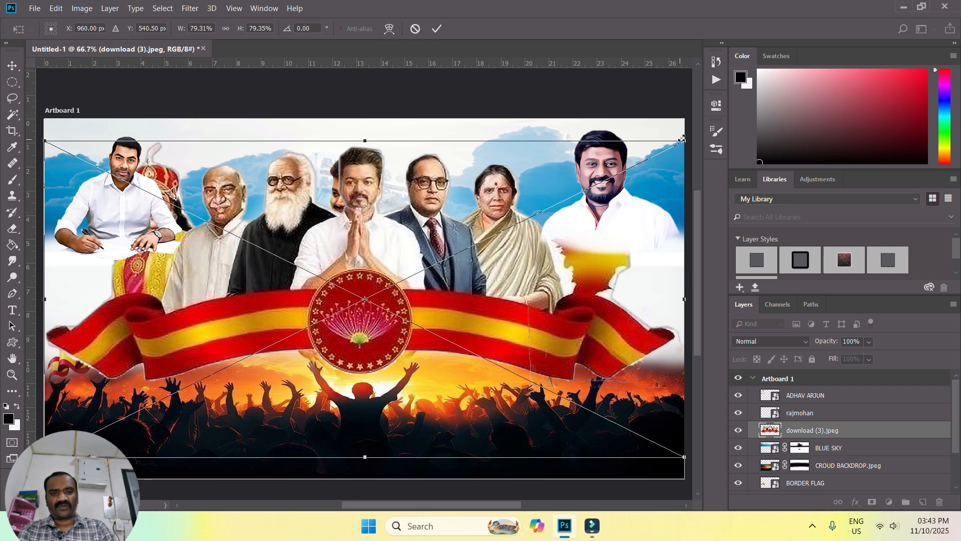
left_click_drag(682, 137, 205, 360)
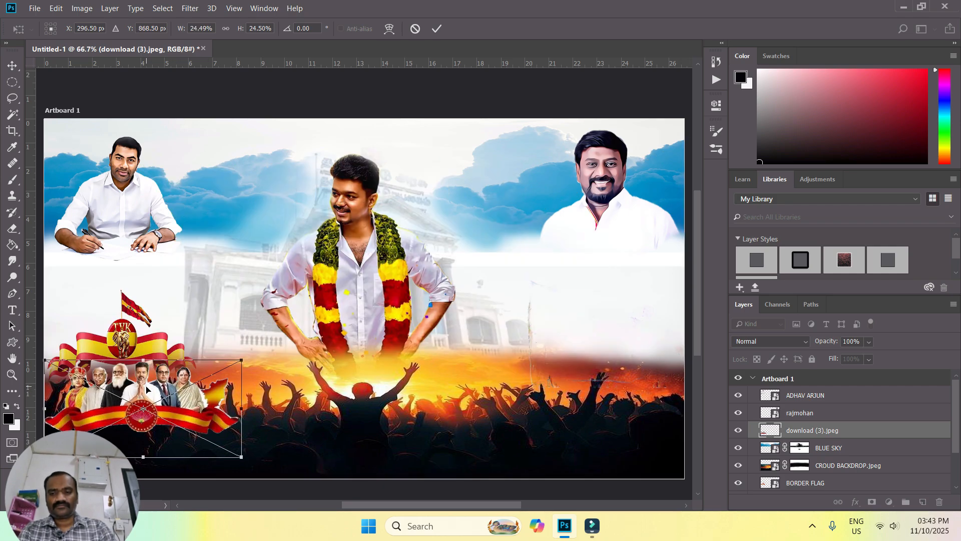
left_click_drag(160, 384, 589, 317)
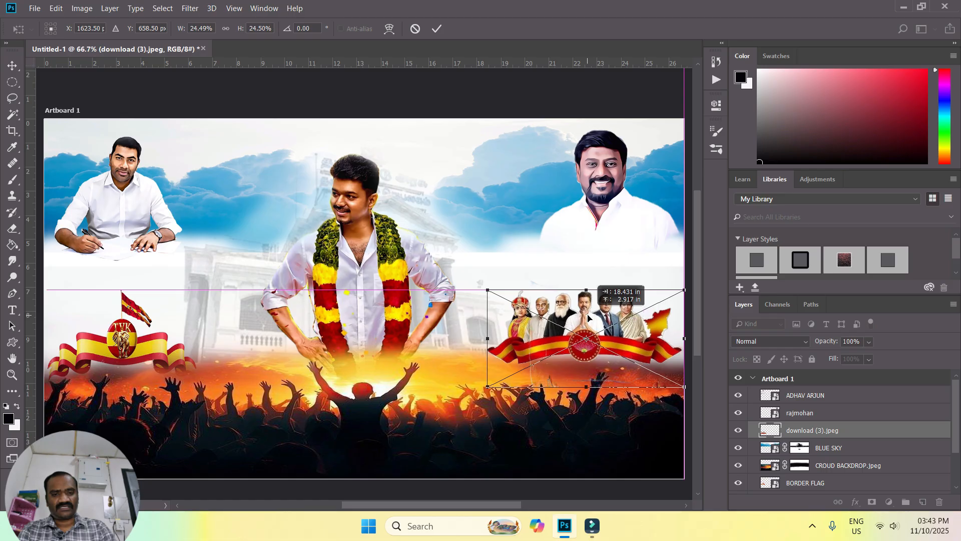
Shrink the placed leaders' group to about 23% wide and 22% high, shift it slightly up and right, and commit the placement.
left_click_drag(588, 317, 588, 317)
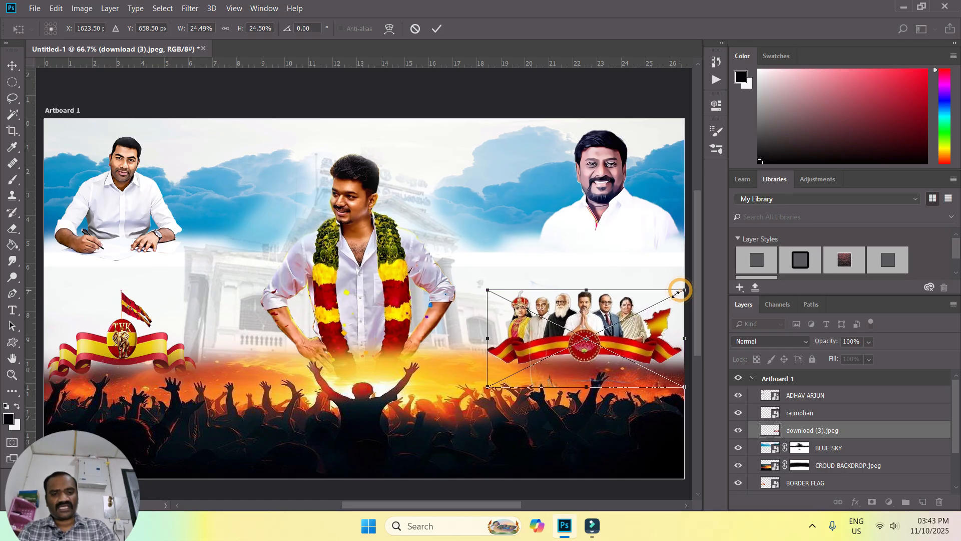
left_click_drag(680, 289, 670, 300)
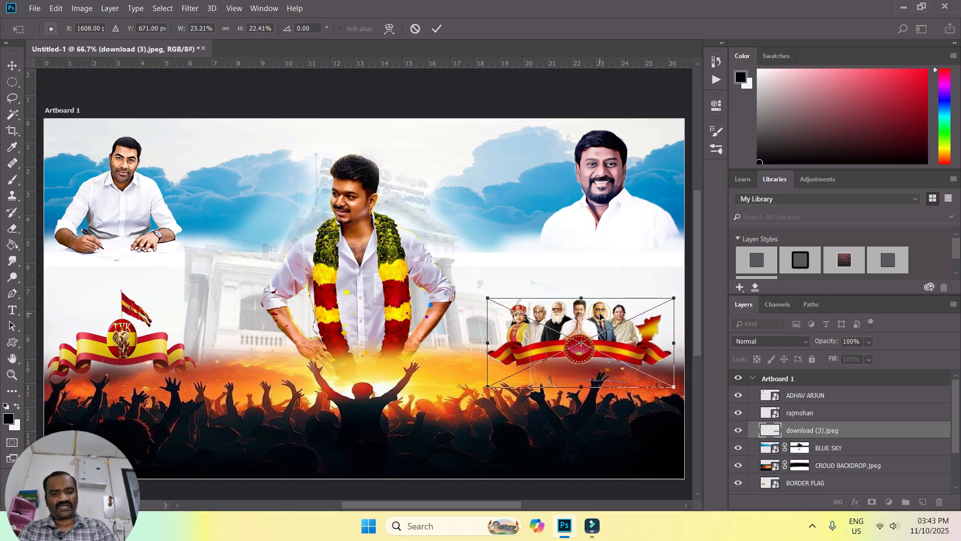
left_click_drag(600, 317, 604, 309)
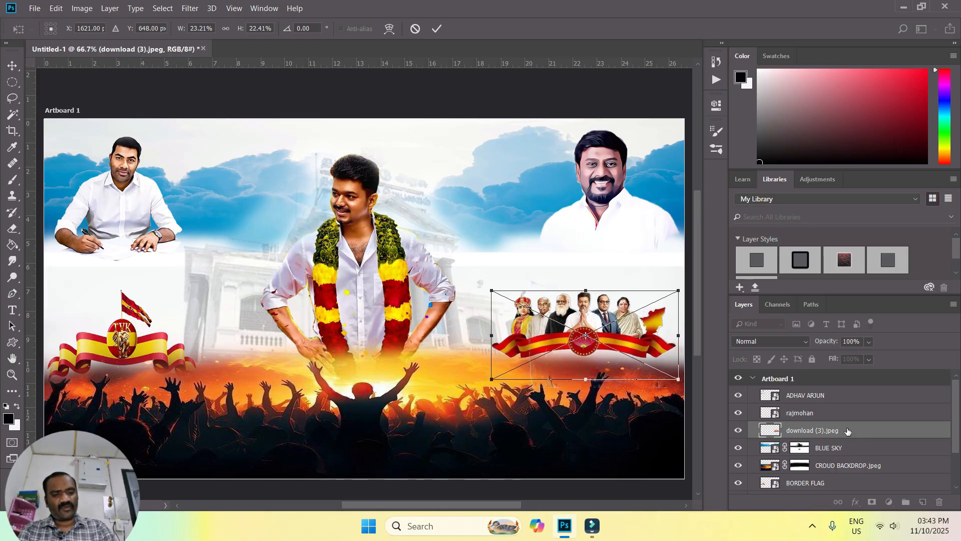
left_click(14, 70)
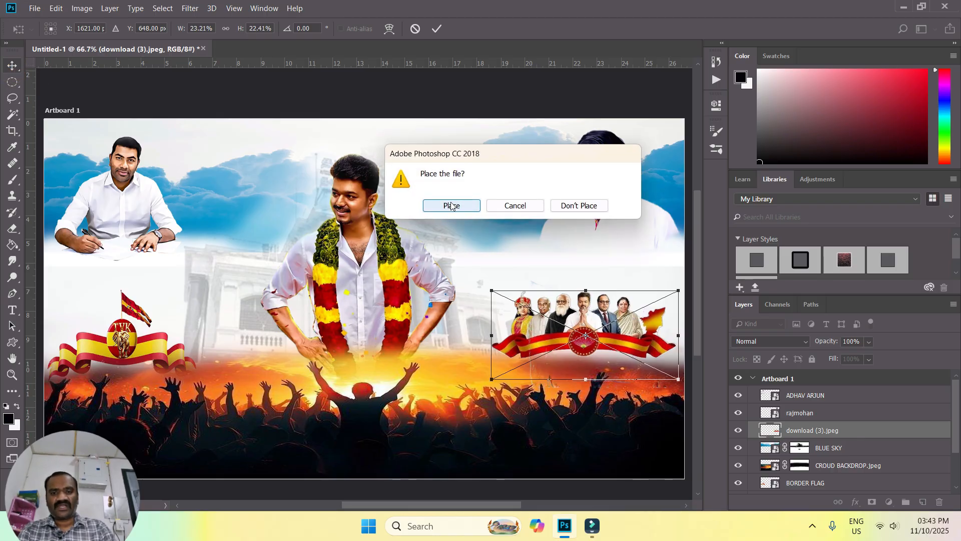
left_click(451, 204)
Move the download (3).jpeg layer directly below BLUE SKY and shift the leaders' group slightly down toward the crowd.
left_click(841, 430)
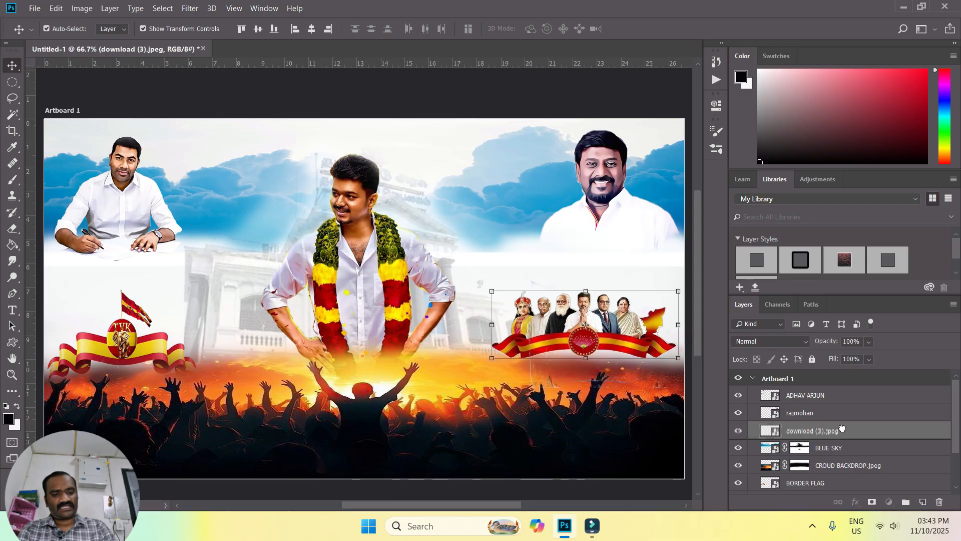
left_click_drag(841, 429, 846, 453)
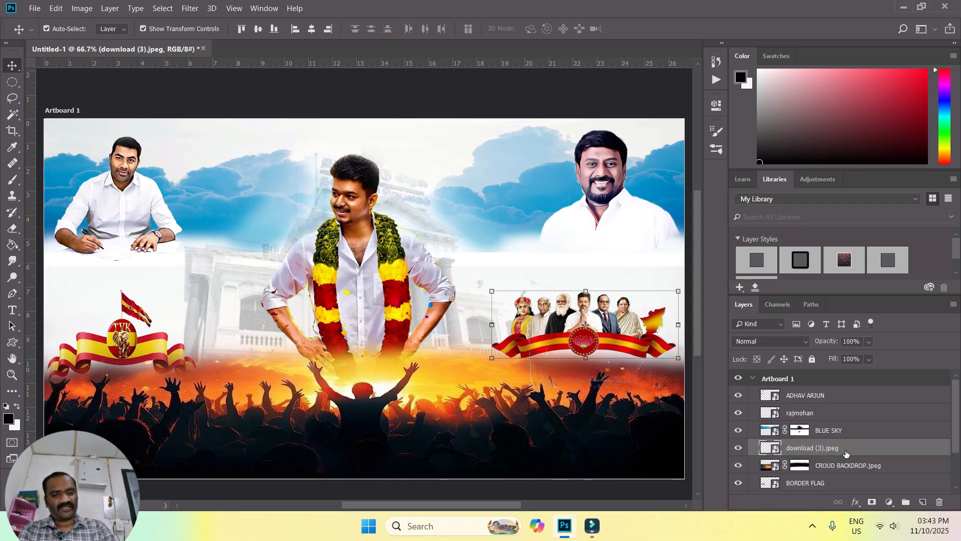
left_click_drag(582, 302, 582, 306)
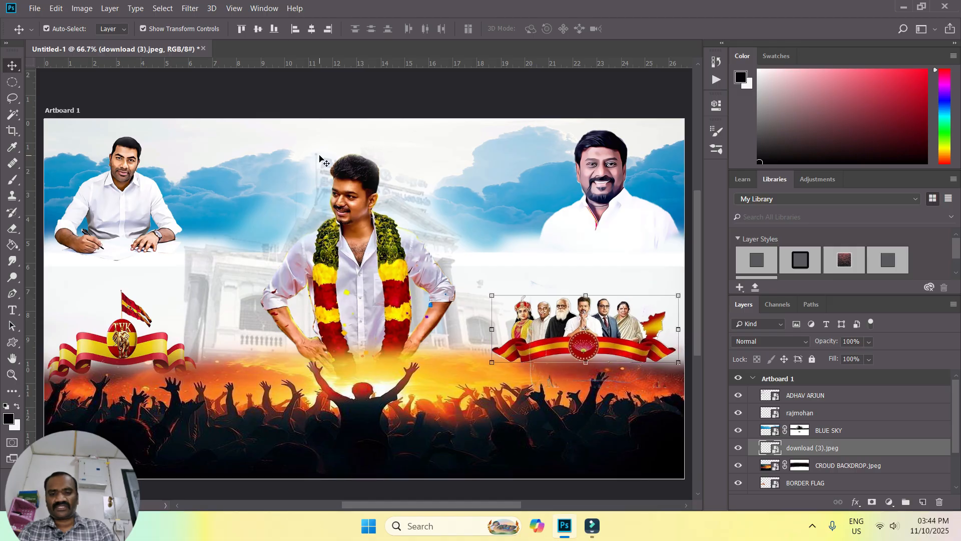
key("alt+bracketright")
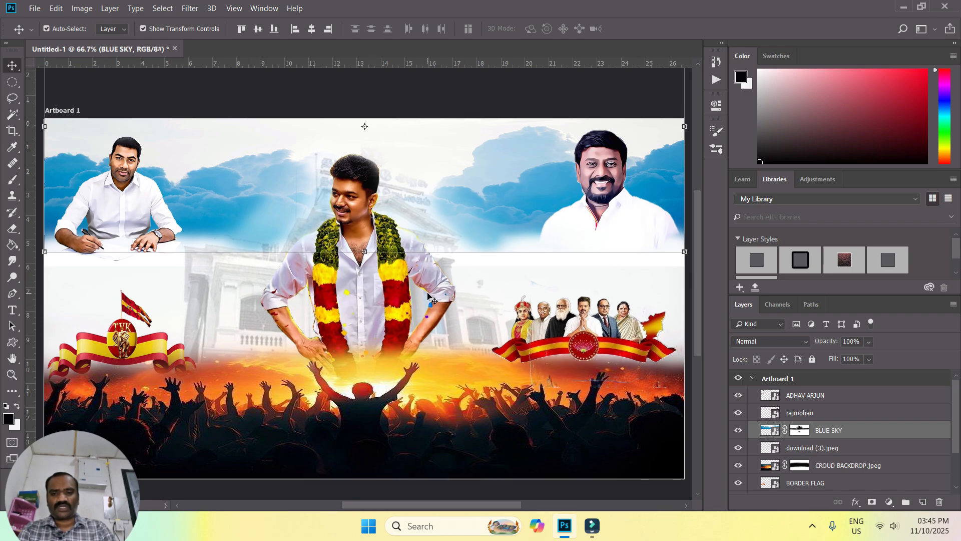
Place the VIJAY-LEFT image embedded, shrink it to about 5.3% wide and 5.8% high, and convert its layer to a smart object.
left_click(35, 8)
left_click(86, 223)
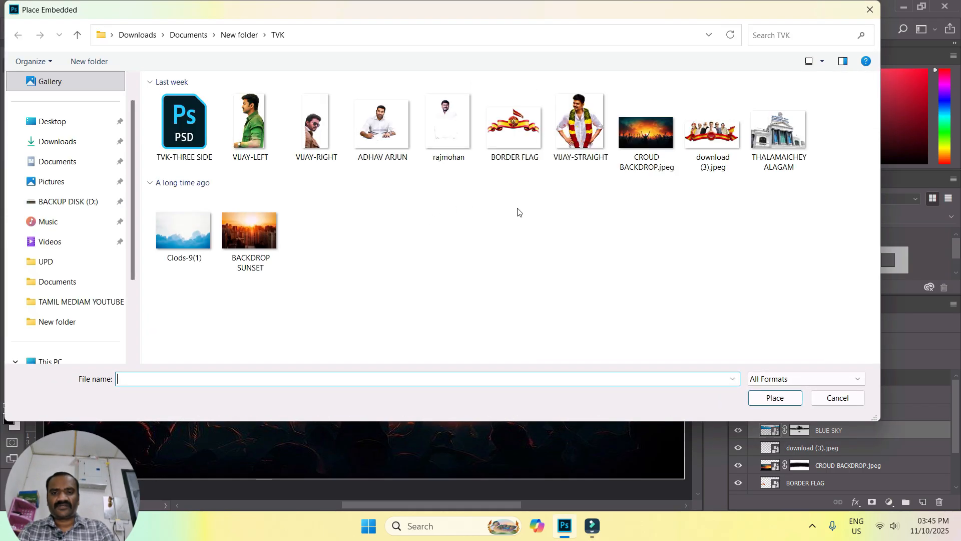
left_click(248, 110)
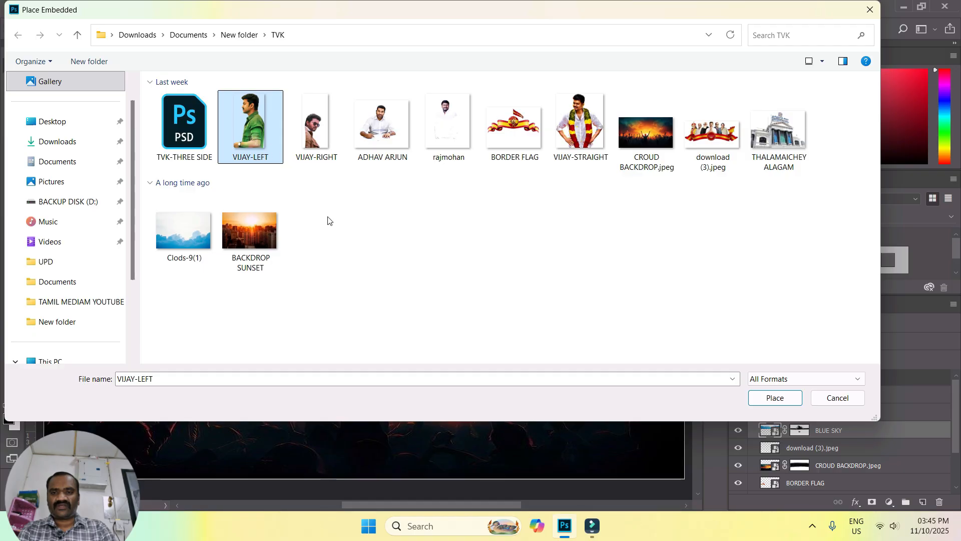
left_click(778, 399)
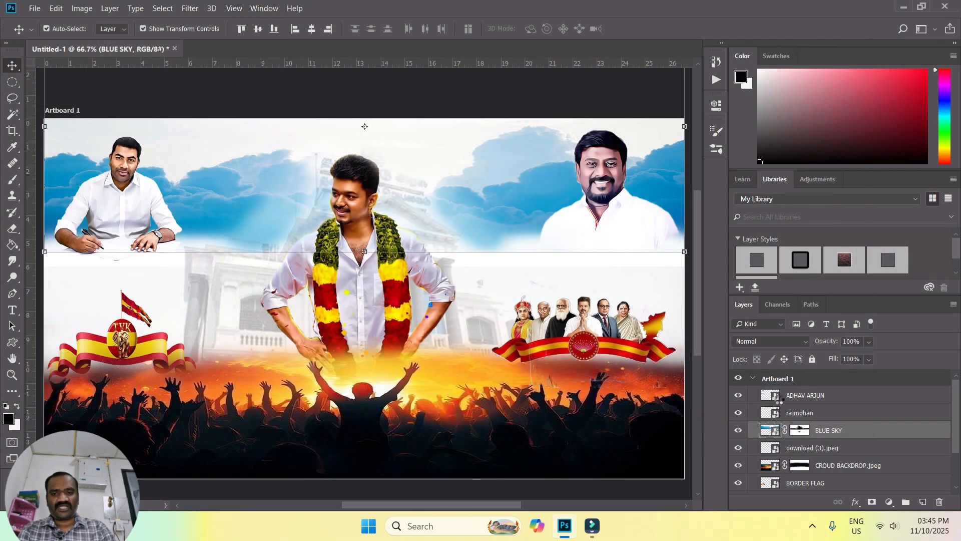
left_click_drag(466, 117, 340, 328)
key("v")
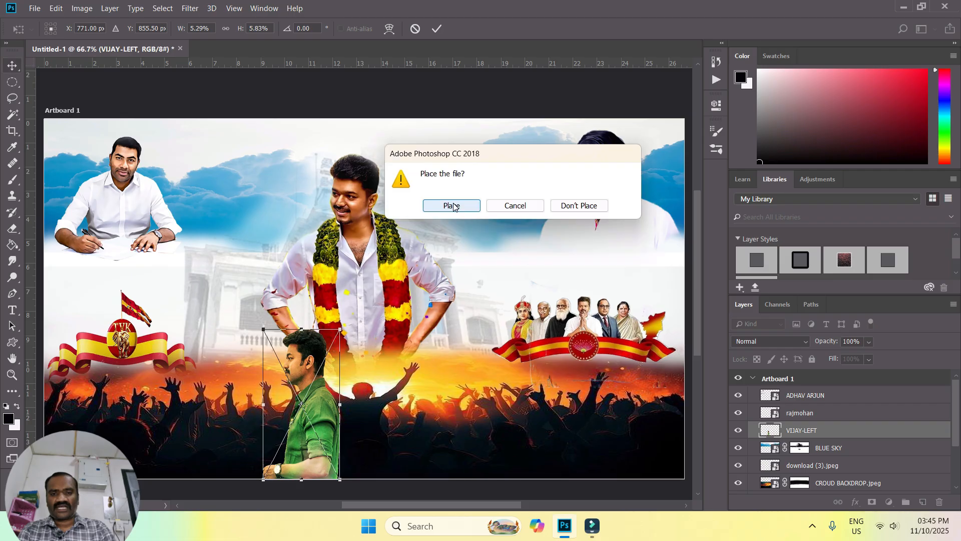
left_click(453, 203)
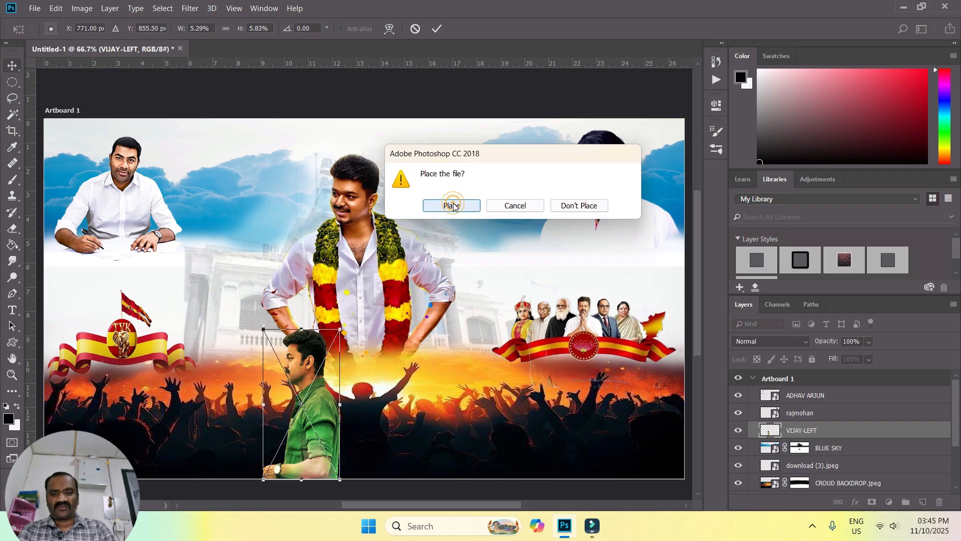
right_click(815, 430)
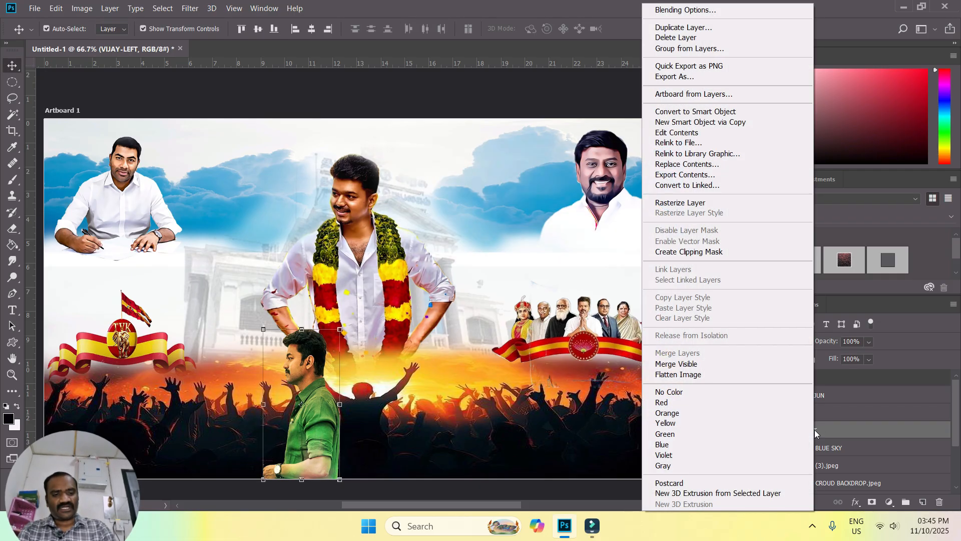
left_click(706, 111)
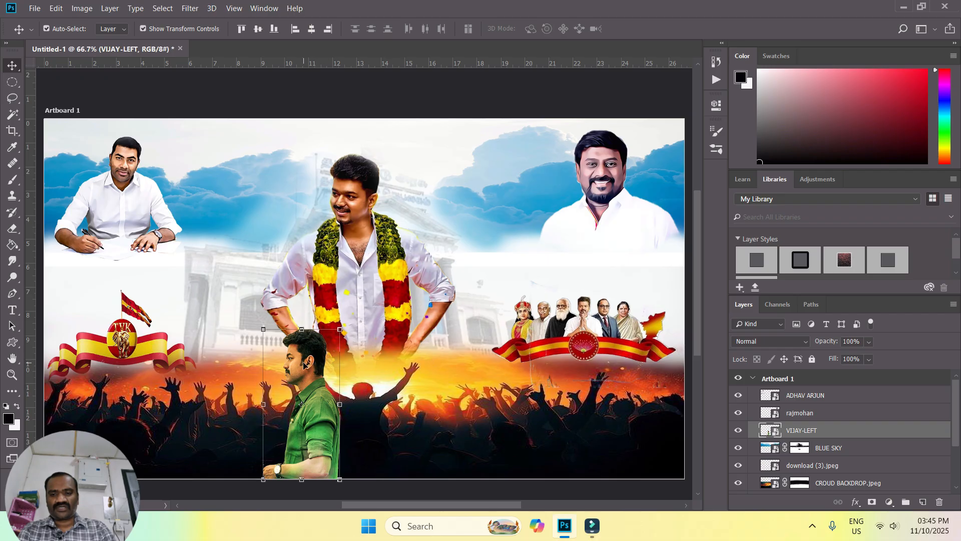
Position the man in green at the garlanded figure's left side and move the VIJAY-LEFT layer directly below VIJAY-STRAIGHT.
left_click_drag(305, 366, 260, 251)
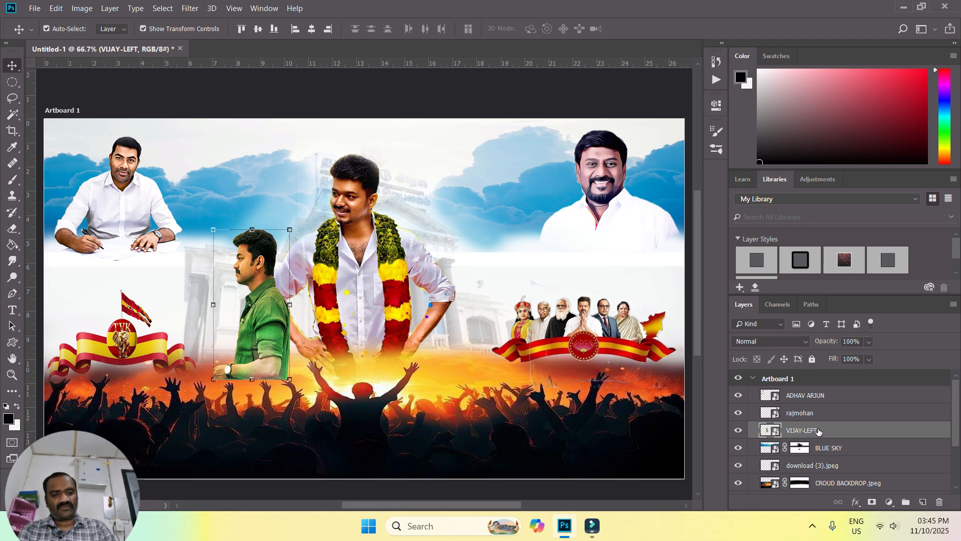
left_click_drag(817, 430, 811, 483)
left_click_drag(261, 255, 270, 256)
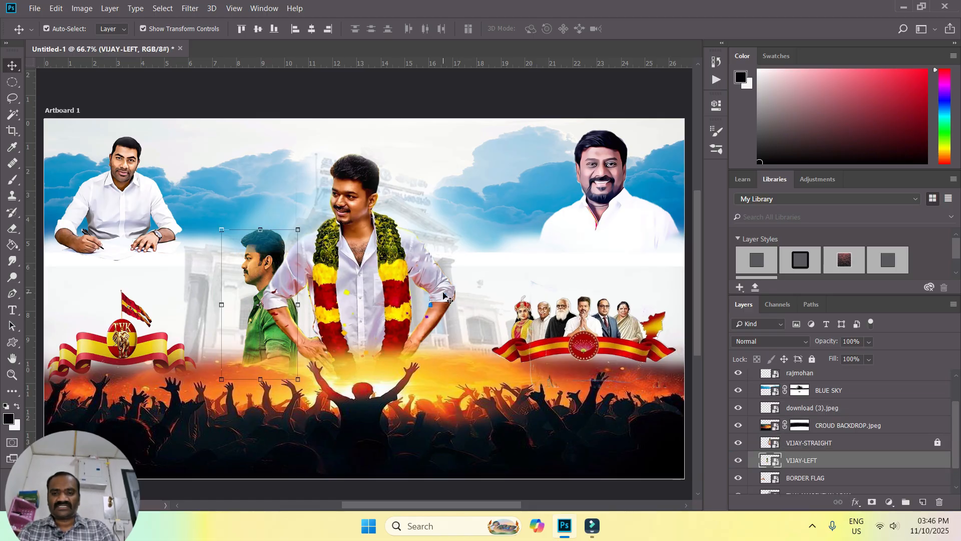
Place the VIJAY-RIGHT image embedded and move it to the right side of the garlanded figure.
left_click(34, 8)
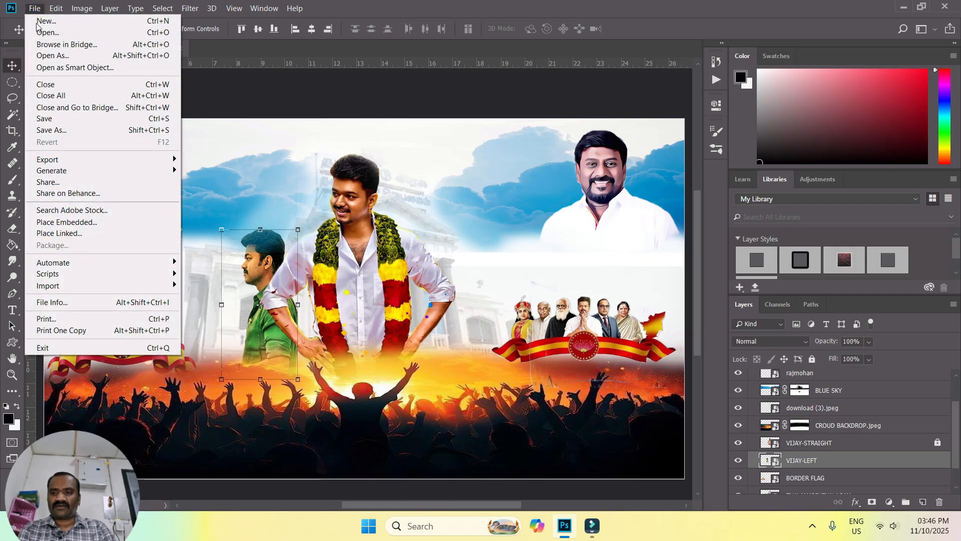
left_click(85, 223)
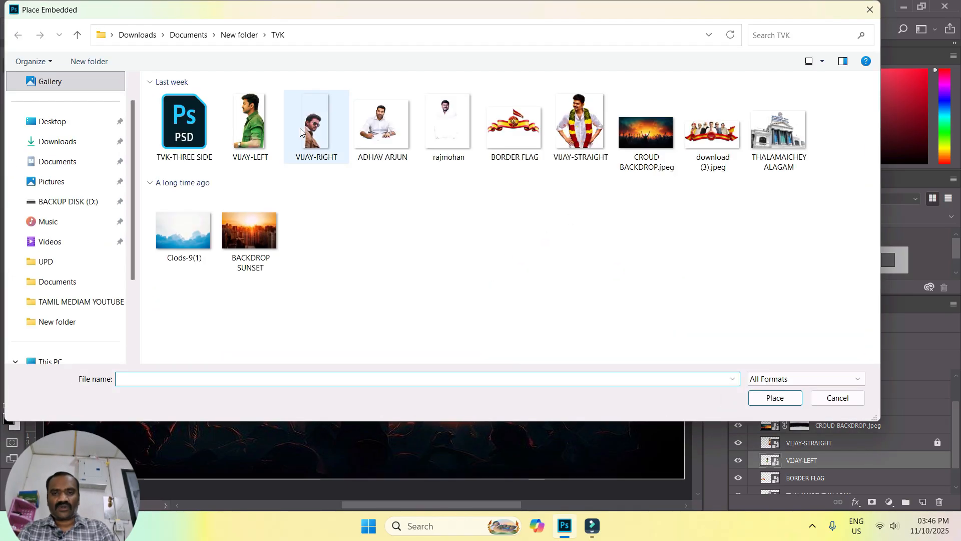
left_click(299, 129)
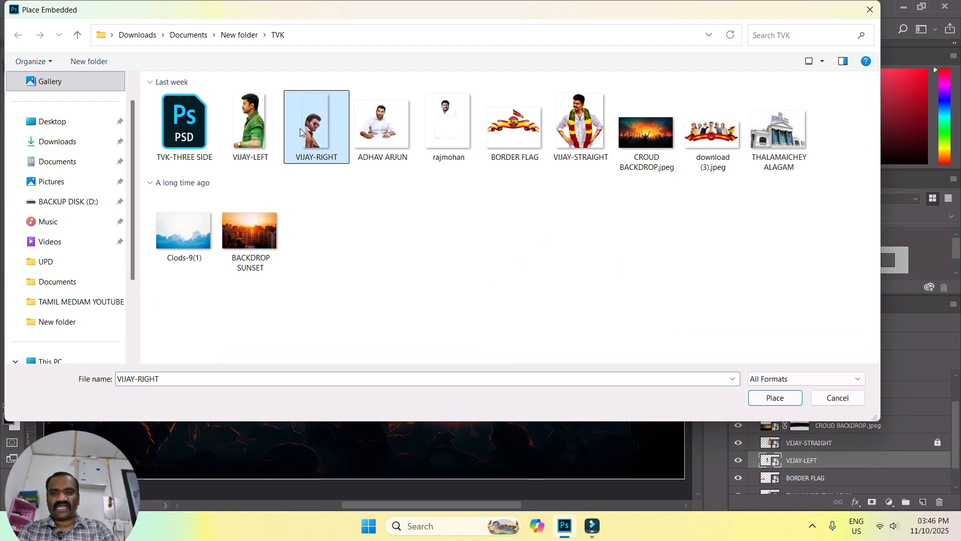
left_click(779, 399)
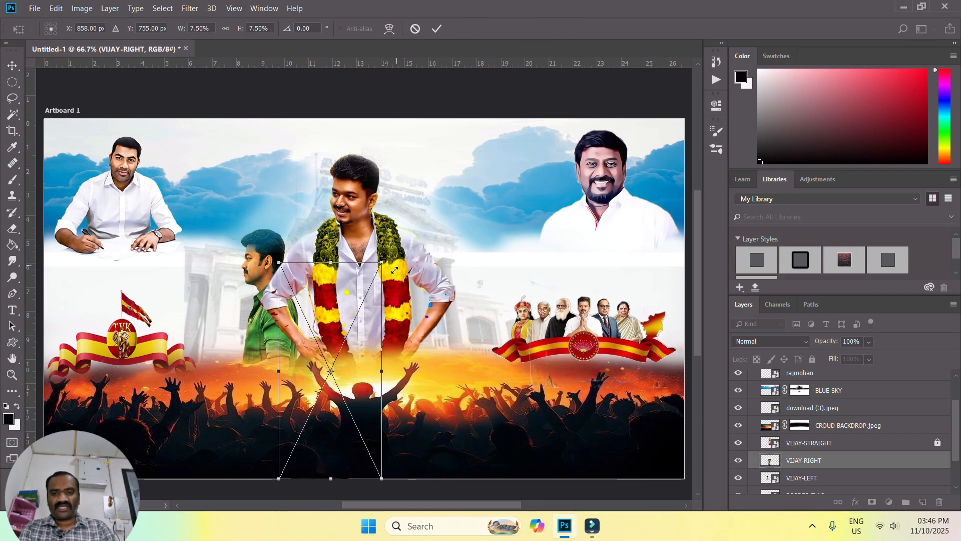
left_click_drag(360, 296, 483, 195)
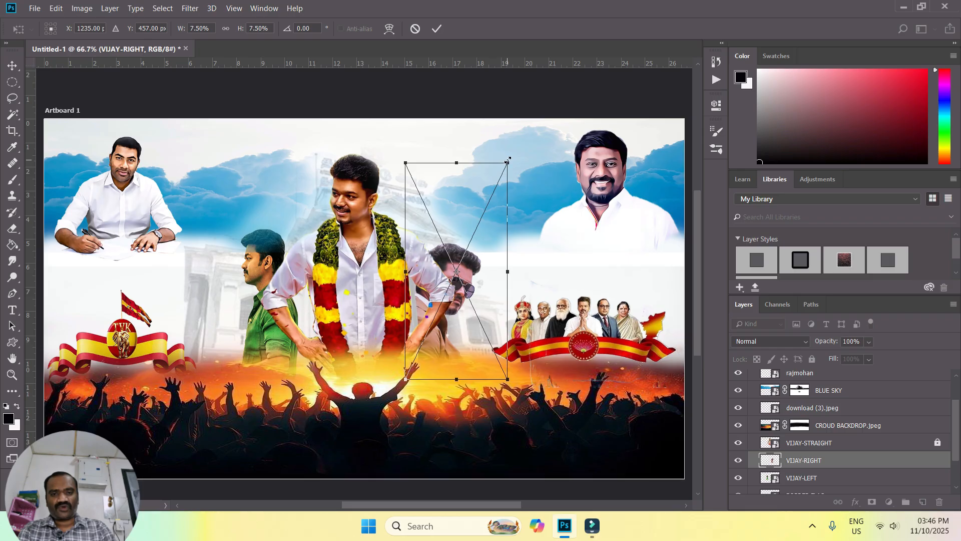
Resize the VIJAY-RIGHT image and position the man in sunglasses just behind the garlanded figure's arm, above the crowd.
left_click_drag(508, 160, 484, 211)
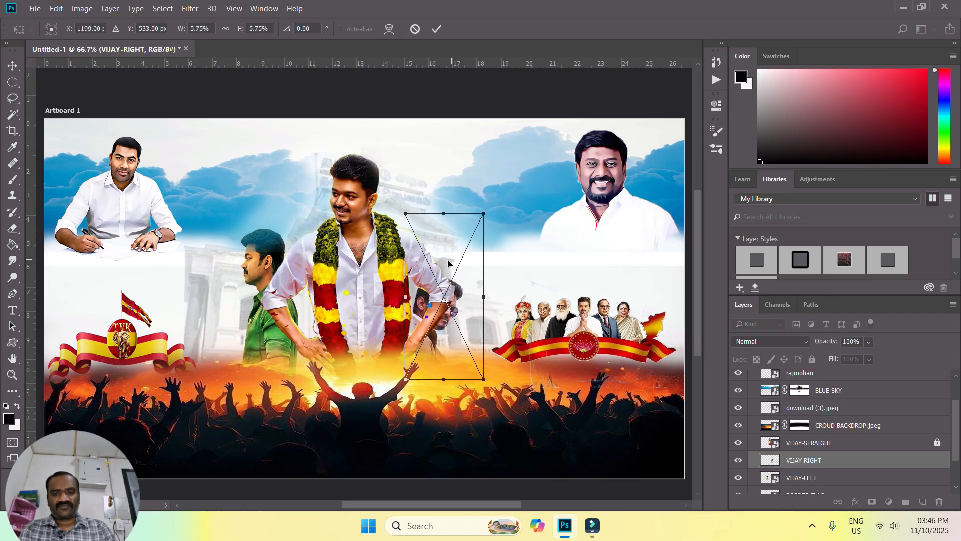
left_click_drag(448, 263, 454, 243)
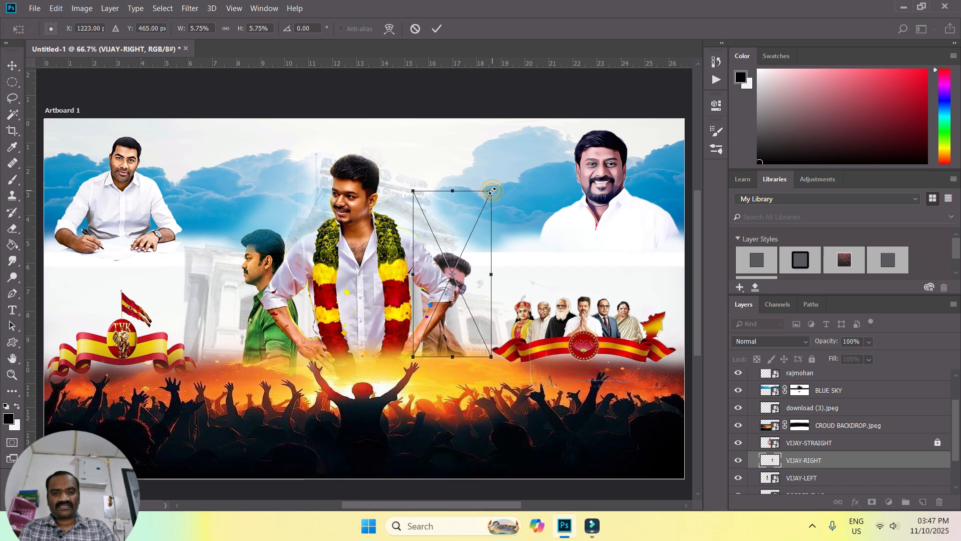
left_click(492, 190)
left_click_drag(492, 191, 494, 184)
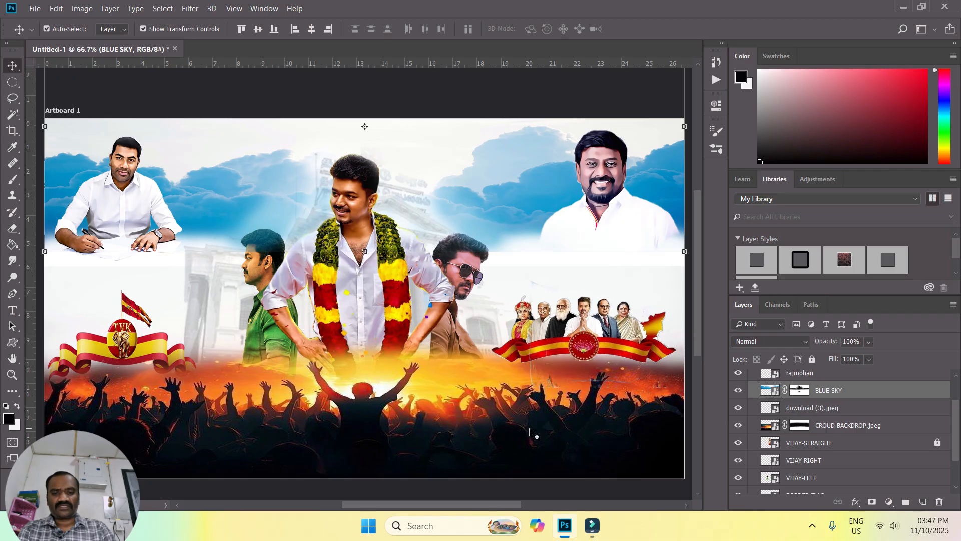
Add a new layer directly above CROUD BACKDROP.jpeg and enlarge the Brush tool to 250 px.
left_click(482, 434)
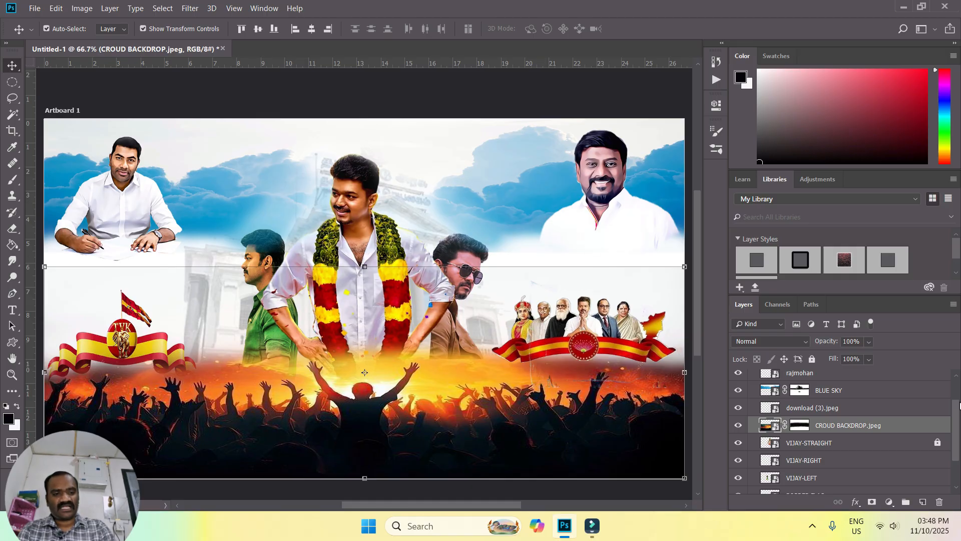
scroll(959, 415, "down", 1)
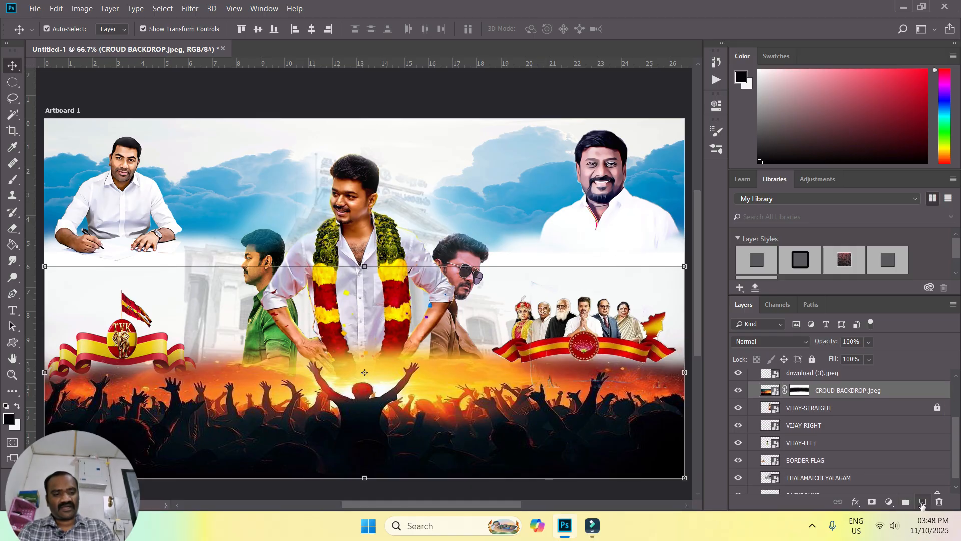
left_click(922, 502)
key("b")
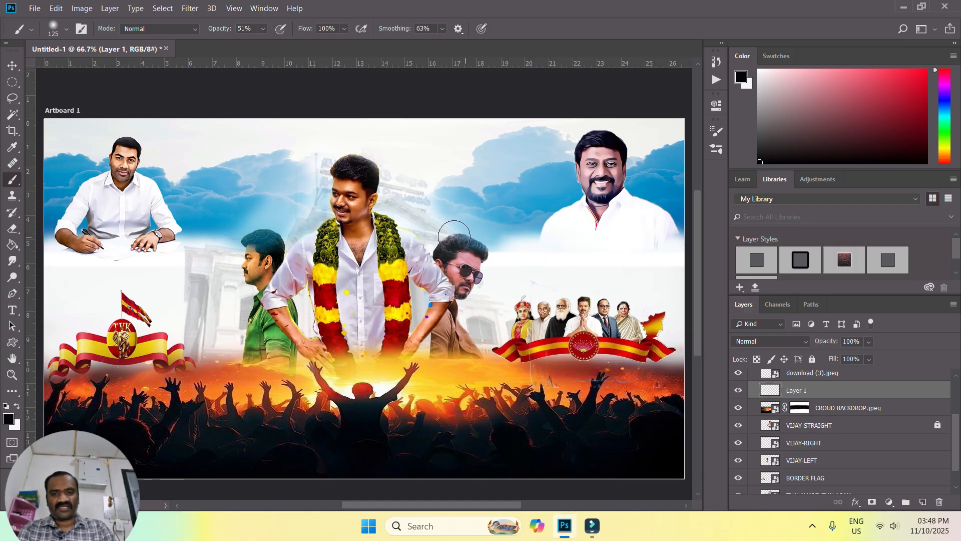
key("bracketright")
key("bracketright")
key("bracketright")
key("bracketright")
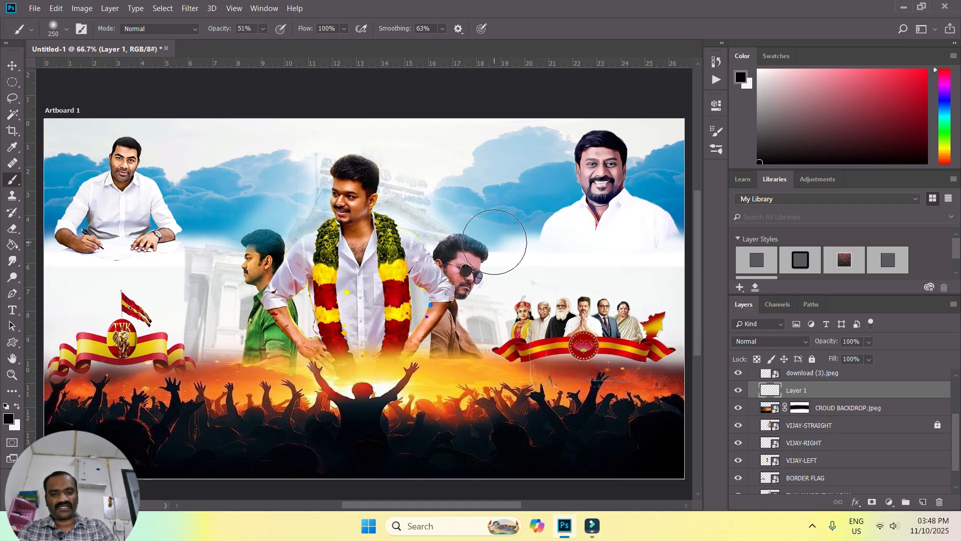
Set the foreground color to 3aa4d2 and brush soft blue over the pale sky areas around the portraits on Layer 1.
left_click(741, 77)
left_click(742, 175)
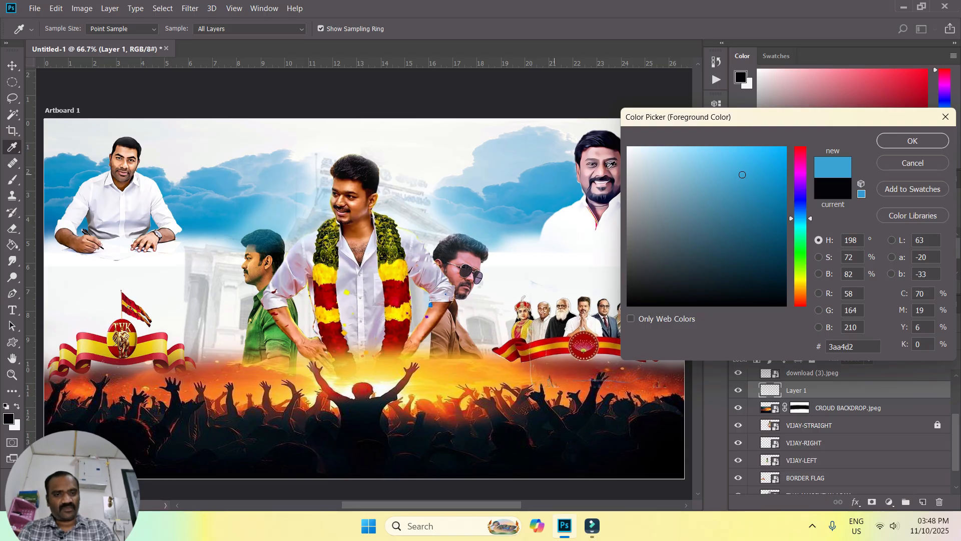
left_click(898, 146)
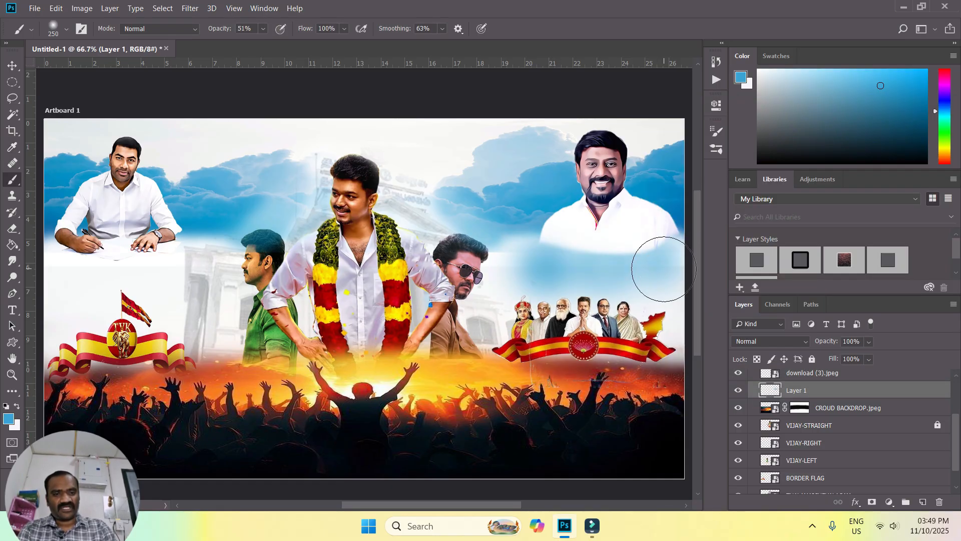
mouse_move(672, 316)
left_mouse_down()
mouse_move(652, 289)
mouse_move(671, 336)
left_mouse_up()
mouse_move(587, 286)
left_mouse_down()
mouse_move(498, 285)
mouse_move(518, 246)
mouse_move(644, 247)
mouse_move(655, 280)
left_mouse_up()
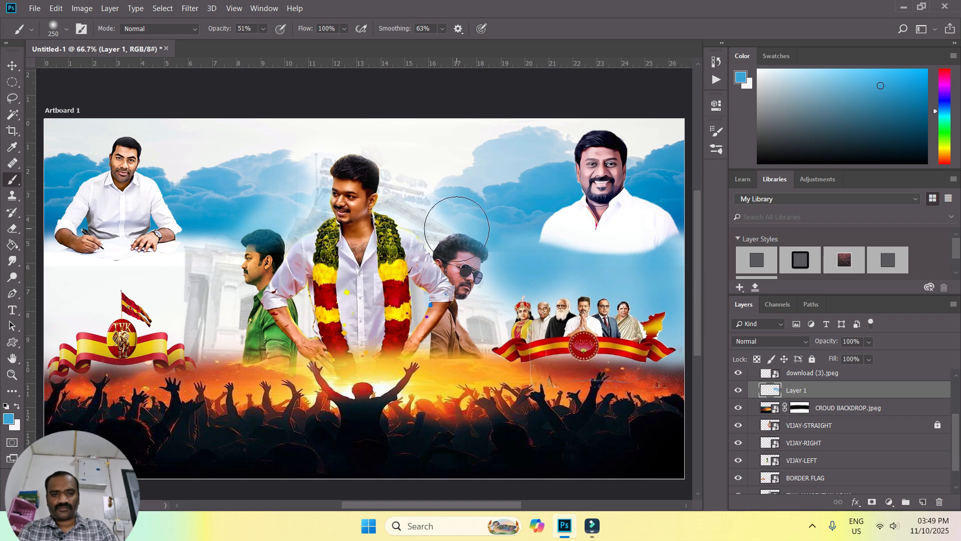
key("ctrl+minus")
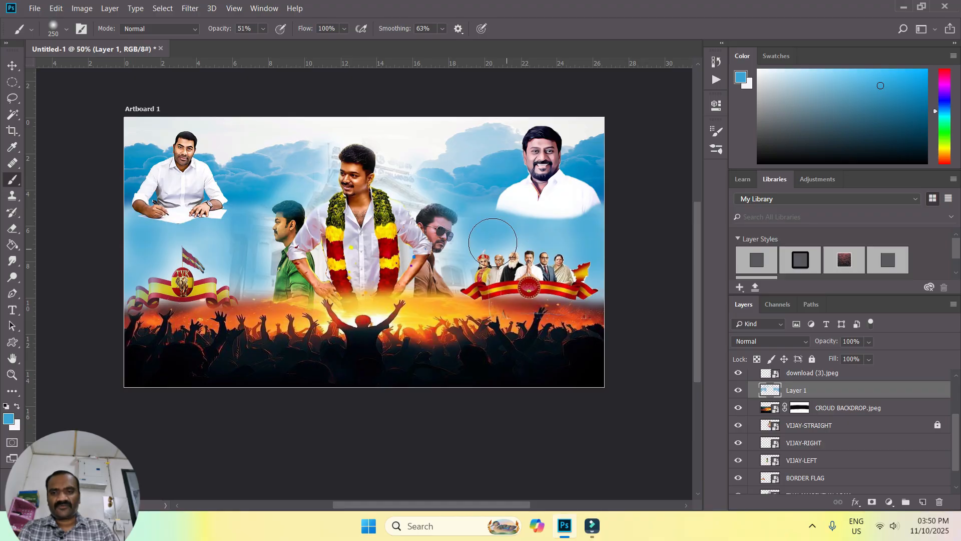
Move Layer 1 up the layer stack to directly above the rajmohan layer.
key("v")
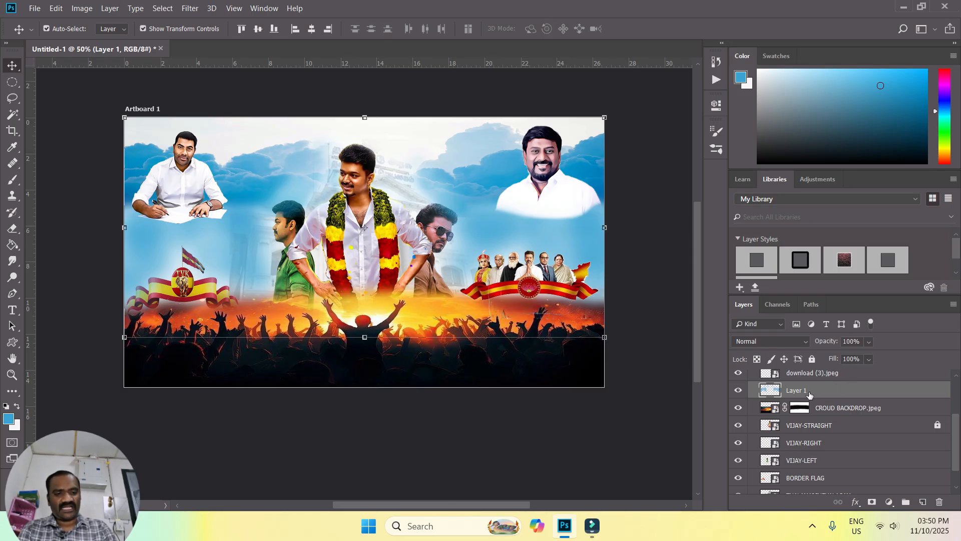
left_click_drag(810, 395, 826, 380)
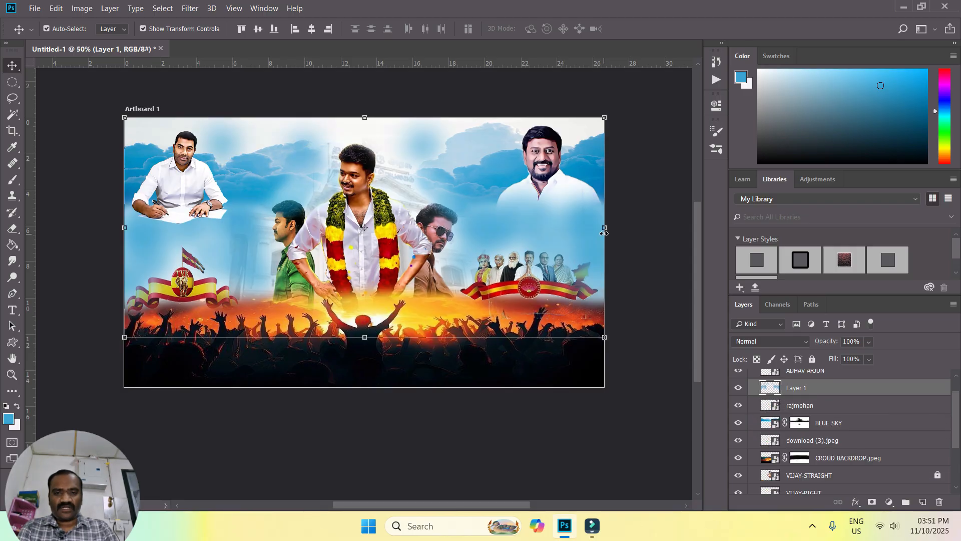
mouse_move(696, 256)
left_mouse_down()
mouse_move(698, 229)
mouse_move(698, 237)
left_mouse_up()
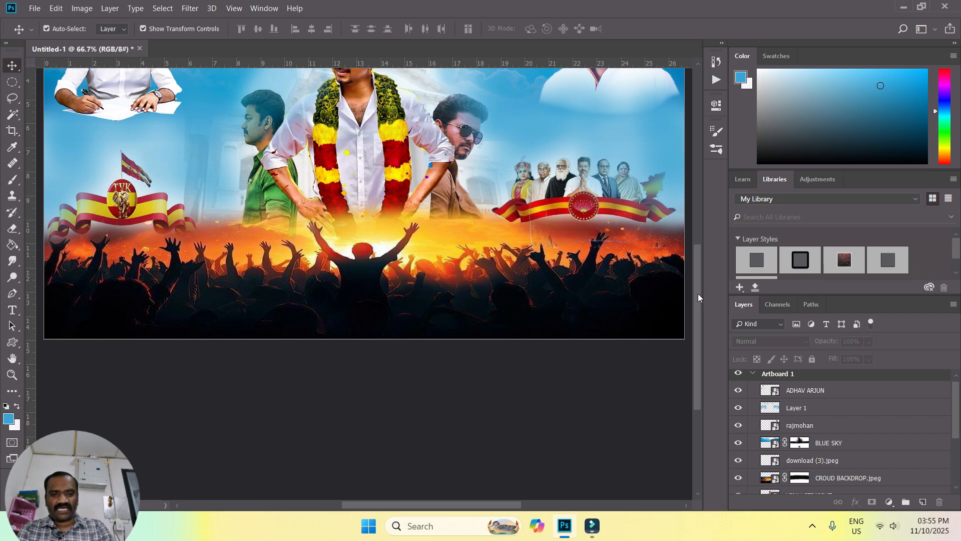
Add a new layer above ADHAV ARJUN and start a text line reading 2026 over the dark crowd at the banner's bottom.
scroll(364, 289, "up", 1)
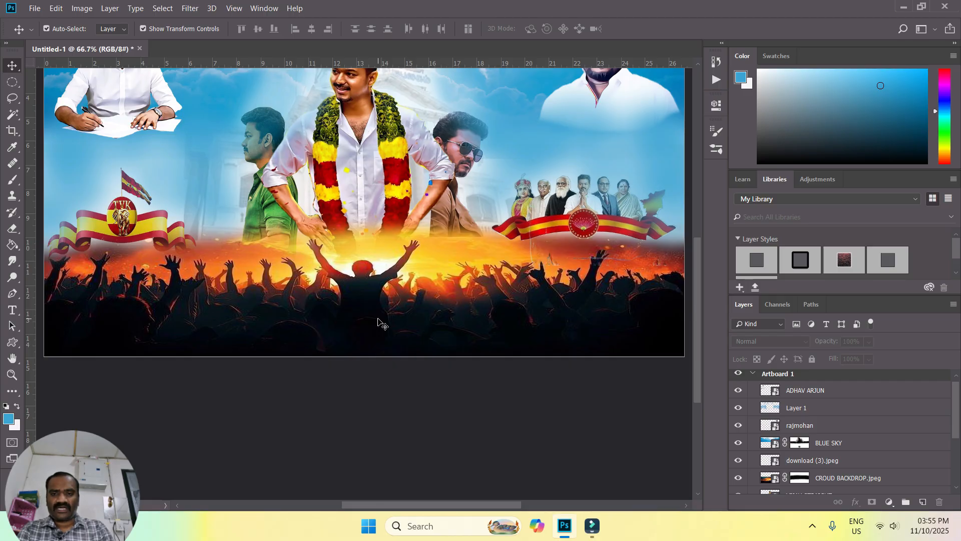
scroll(957, 460, "down", 5)
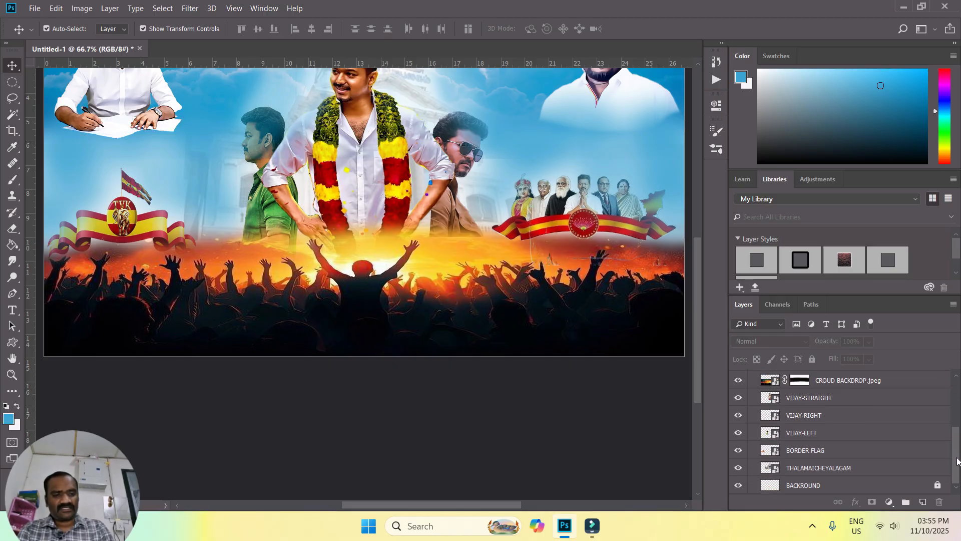
left_click(923, 502)
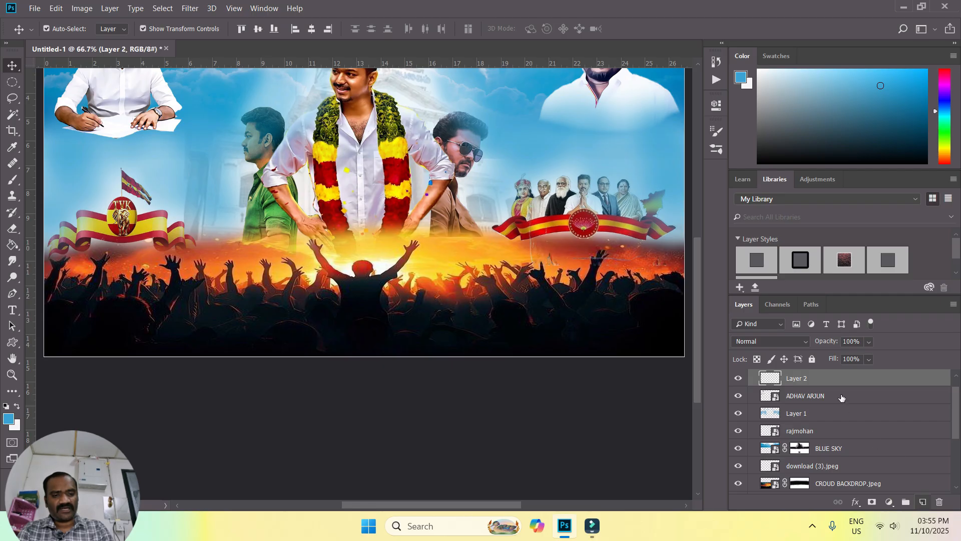
key("t")
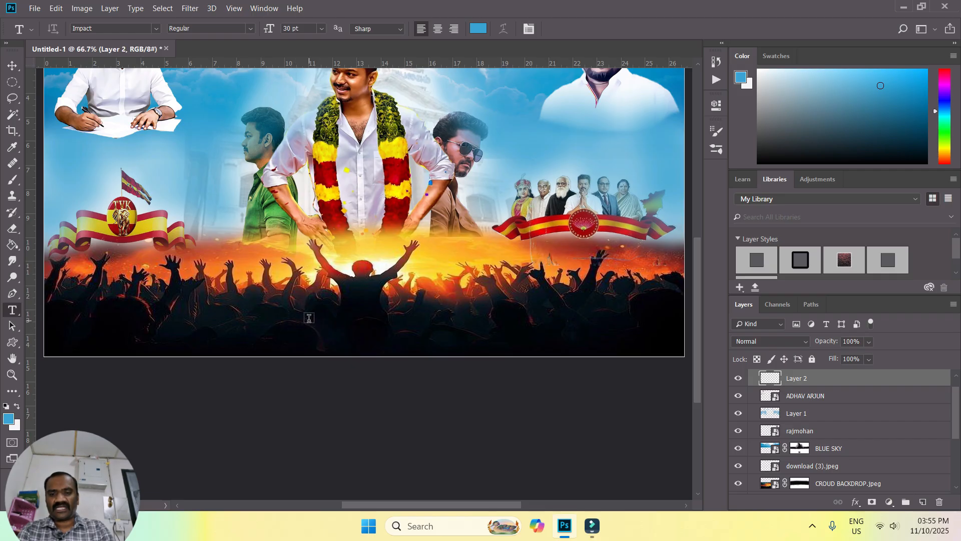
left_click(277, 322)
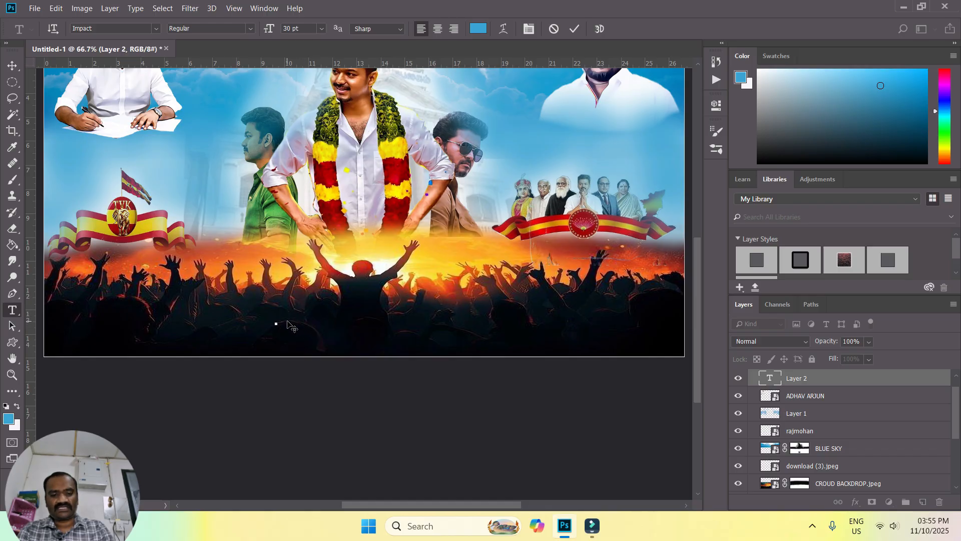
type("2026")
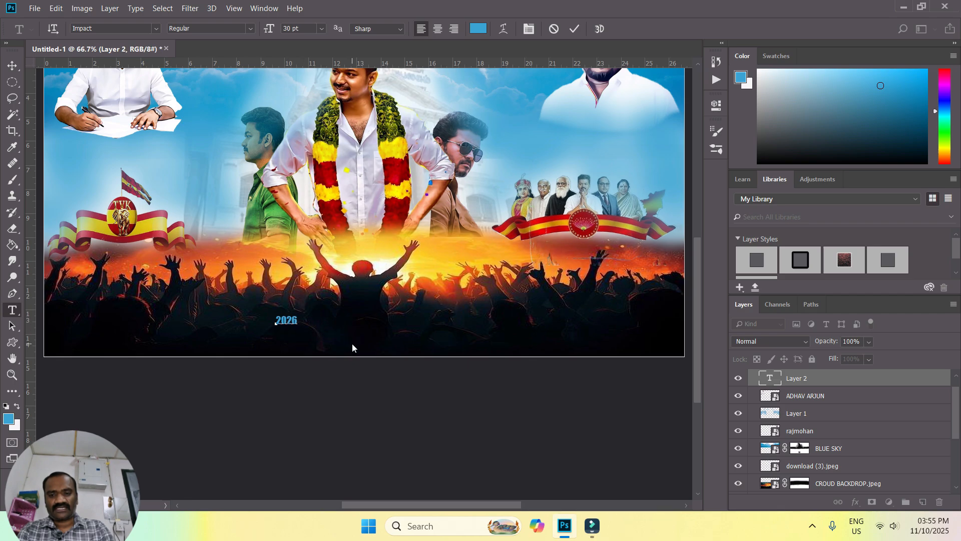
Switch the keyboard layout to Tamil (India) and complete the text line as "2026 வெற்றி நமதே".
left_click(856, 526)
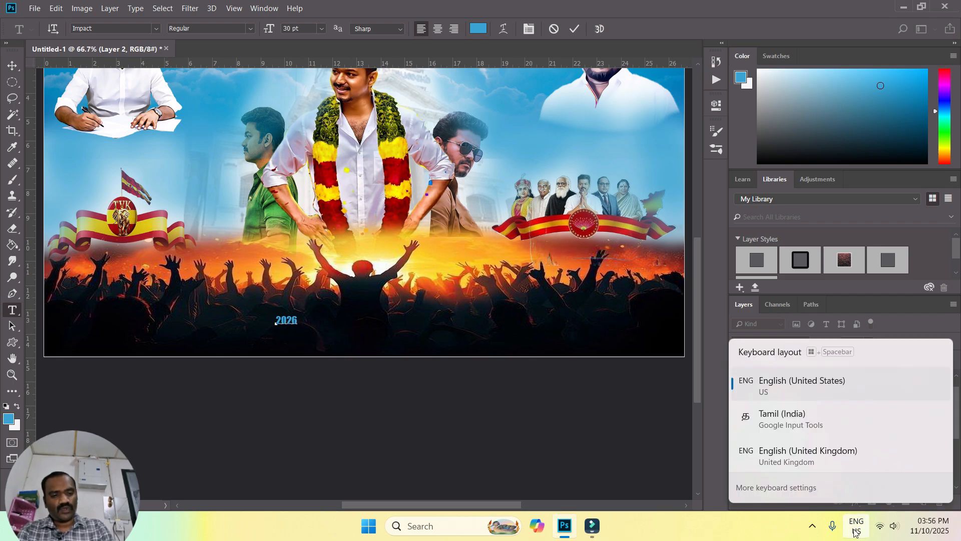
left_click(776, 423)
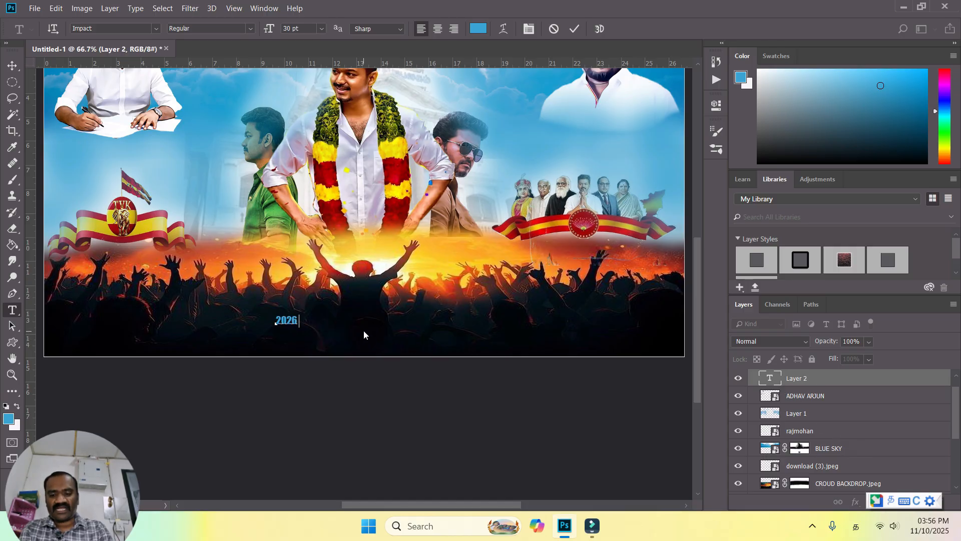
type("v")
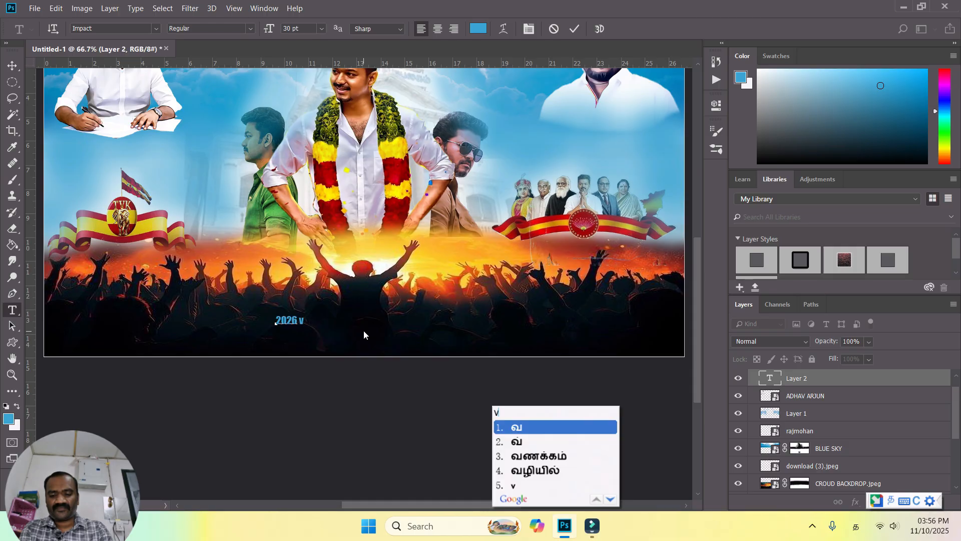
type("etri")
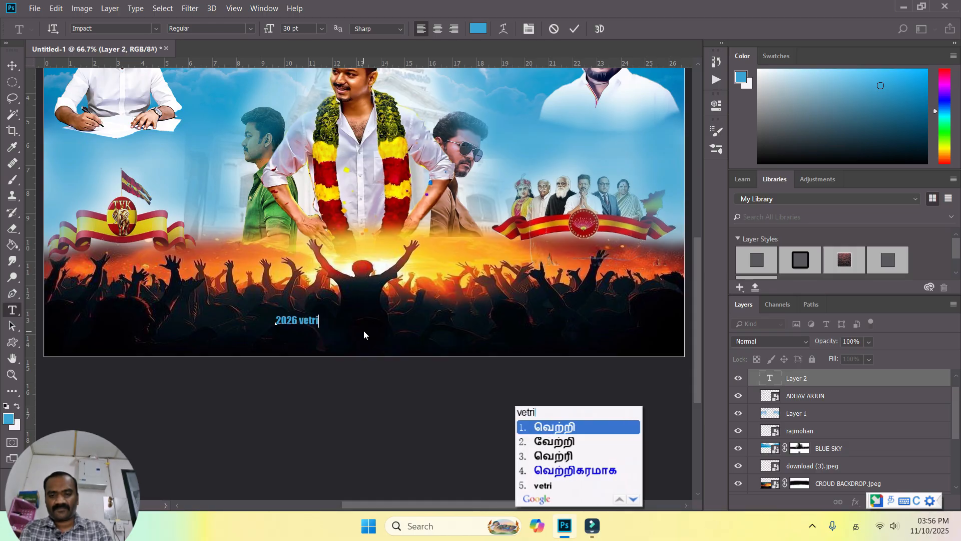
key("space")
type("namathe")
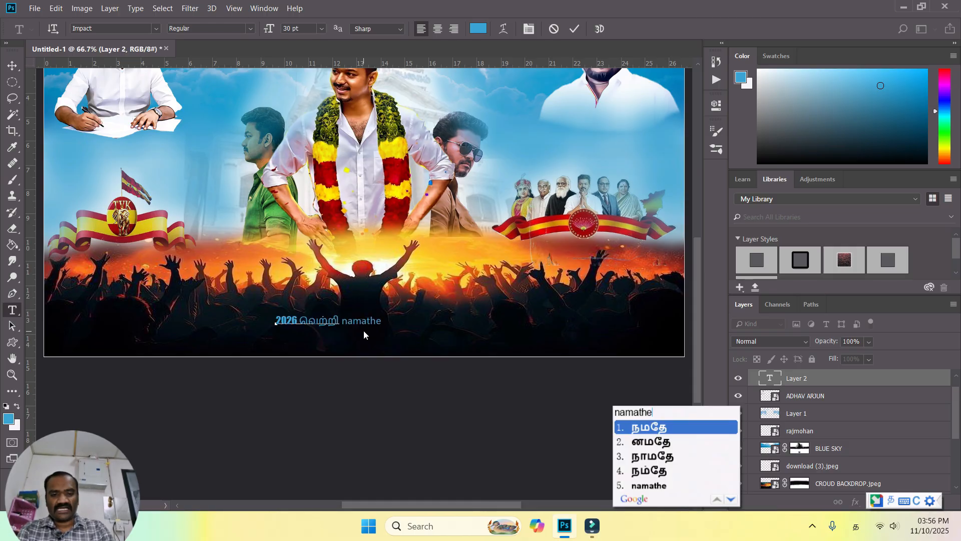
key("space")
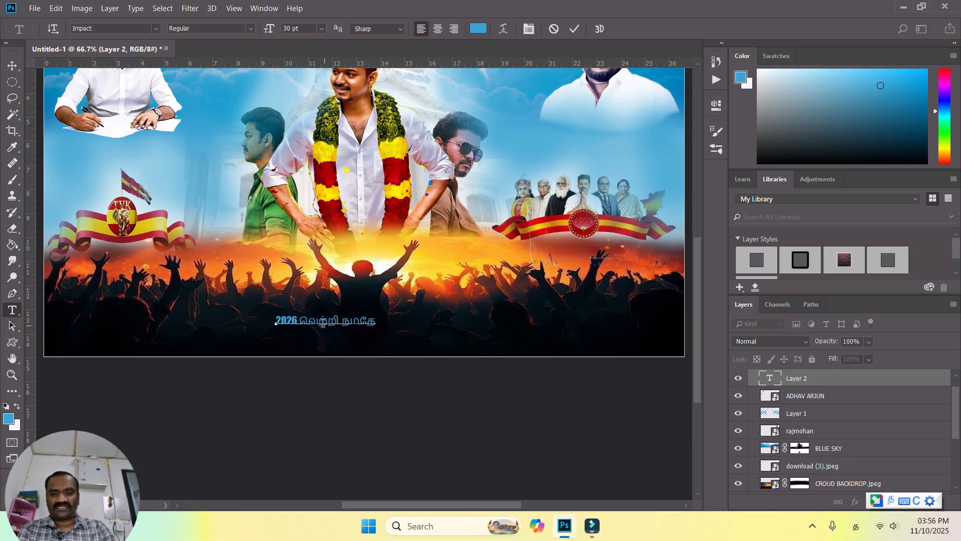
key("Escape")
key("v")
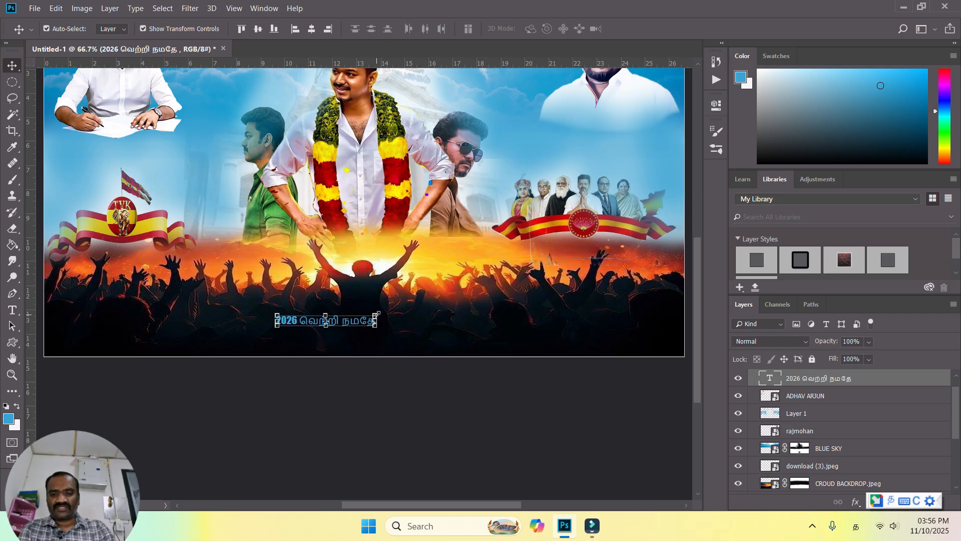
Scale the 2026 வெற்றி நமதே text to about 199% and switch the keyboard layout back to English (United States).
left_click_drag(377, 314, 467, 316)
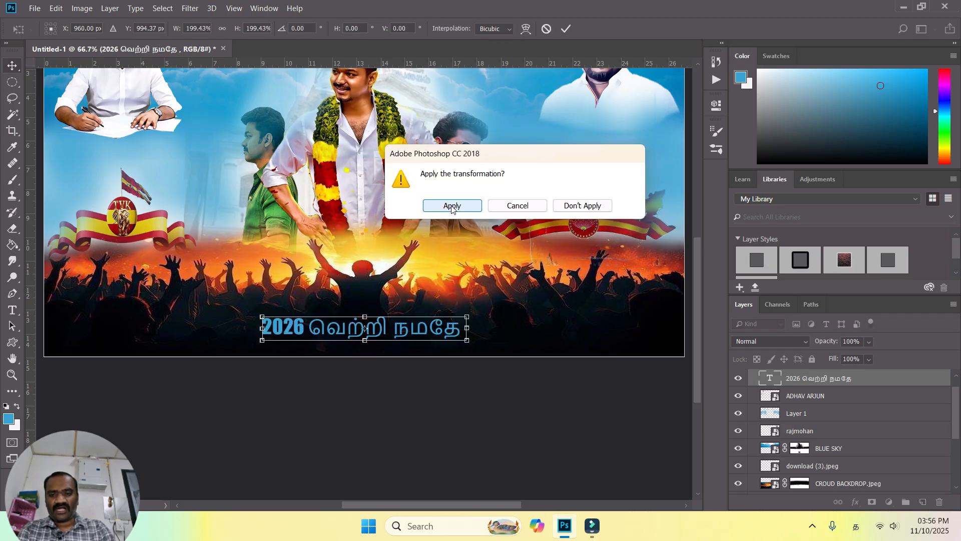
left_click(452, 206)
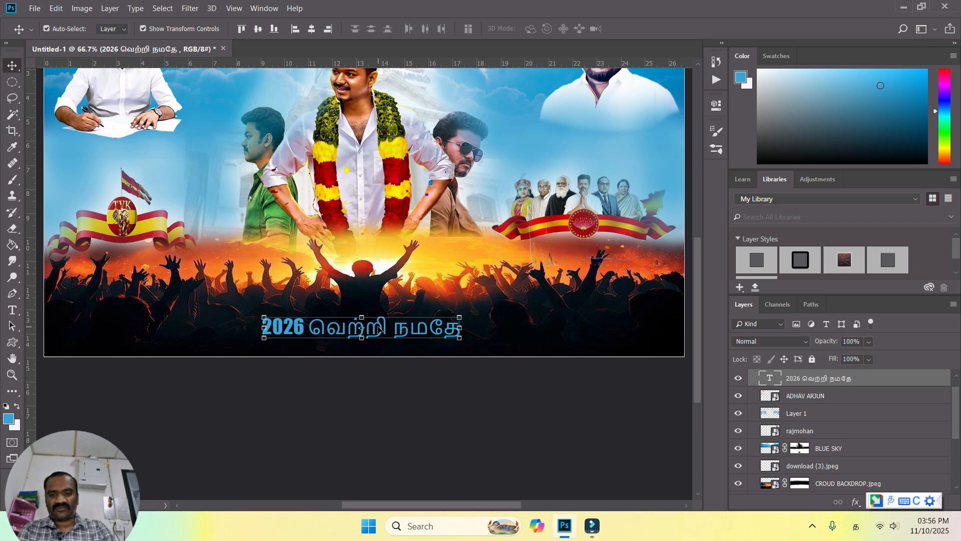
key("ctrl+t")
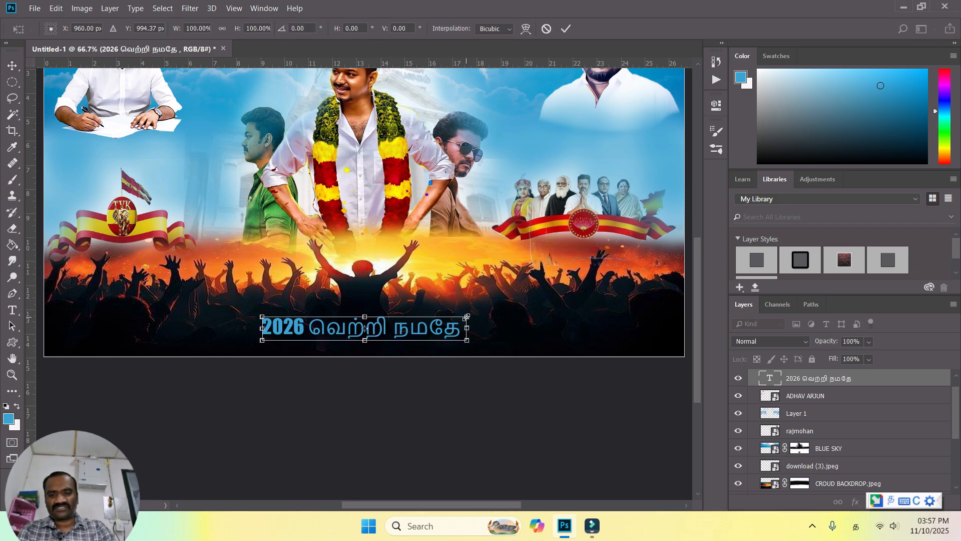
left_click(855, 526)
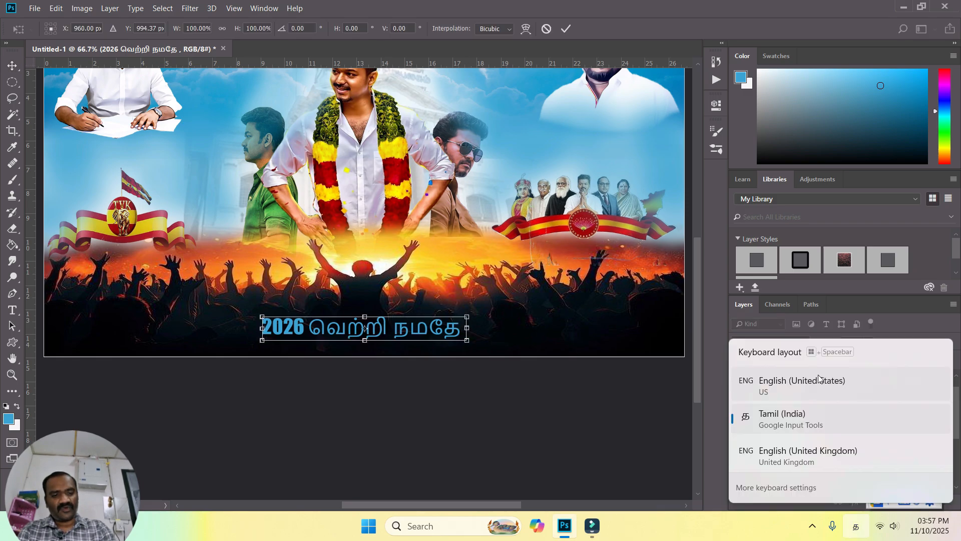
left_click(772, 386)
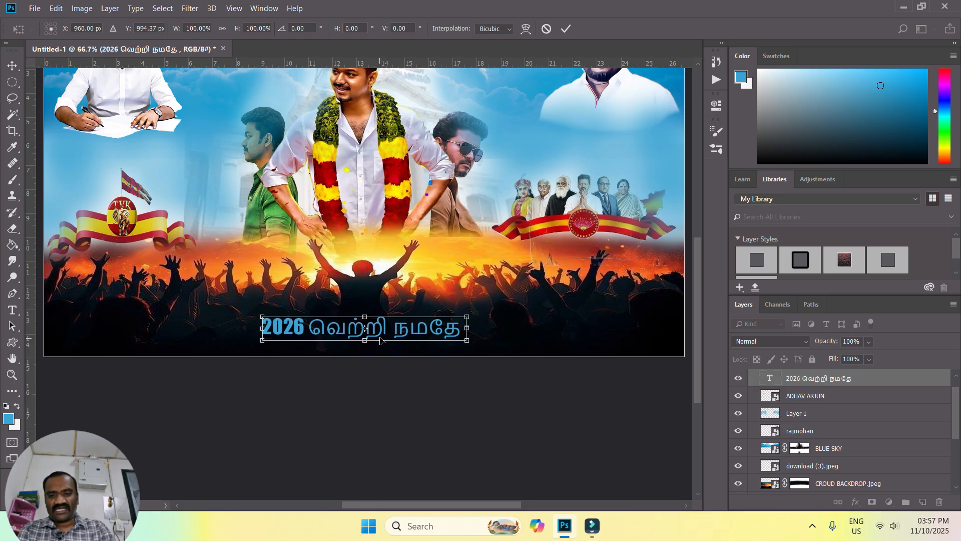
key("Return")
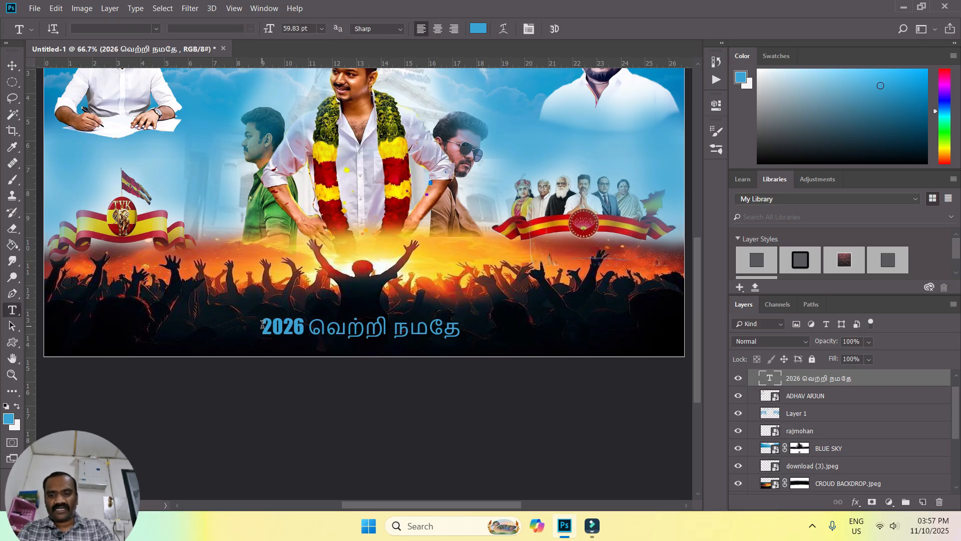
Change the font of the whole 2026 வெற்றி நமதே text to GIST-TMOTSuman Bold.
left_click_drag(264, 326, 467, 328)
left_click(155, 29)
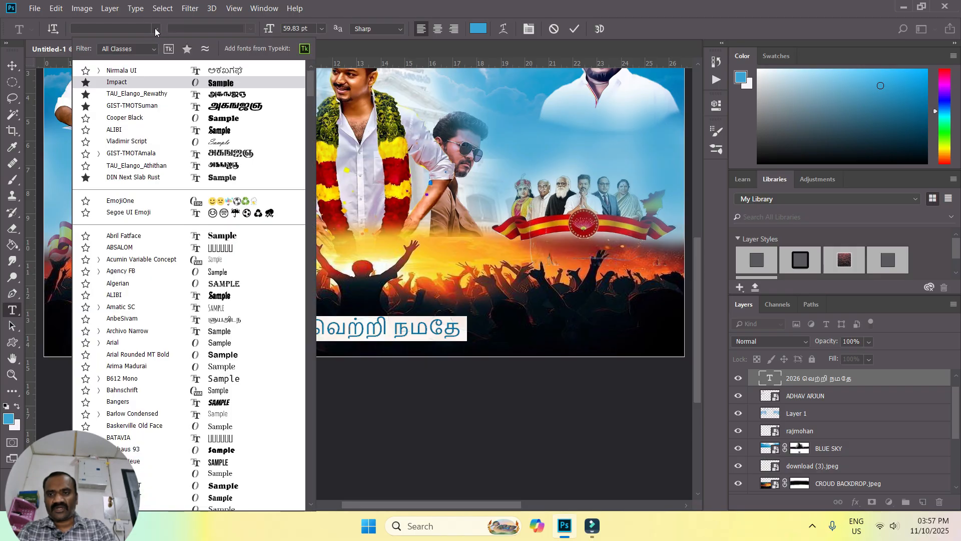
scroll(310, 78, "down", 6)
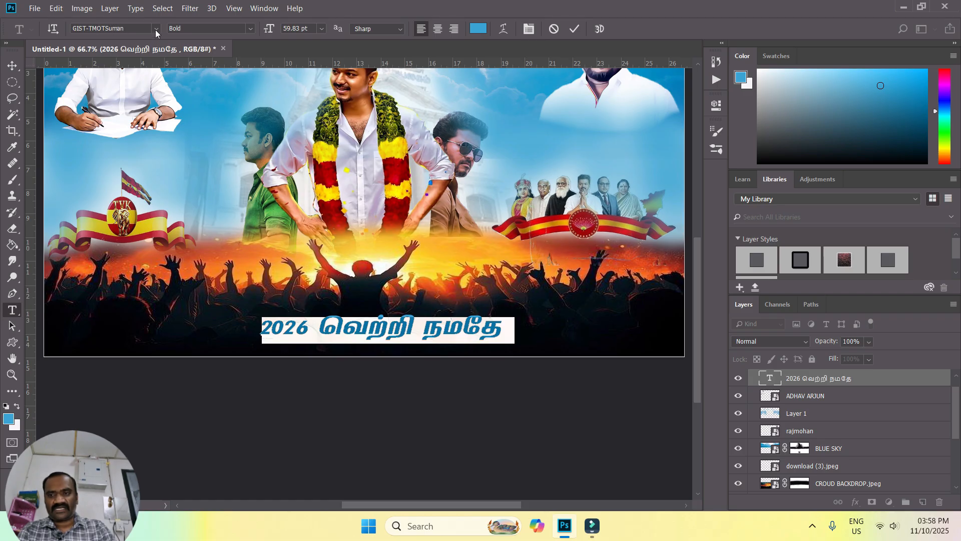
key("ctrl+Return")
key("v")
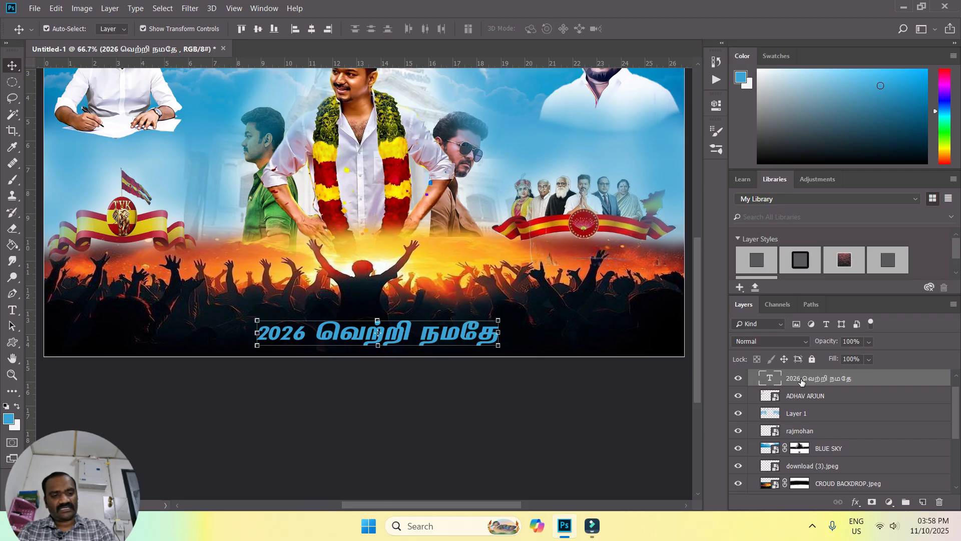
Add an 8 px bright yellow (#f5f80e) stroke to the 2026 வெற்றி நமதே text layer.
left_click(856, 500)
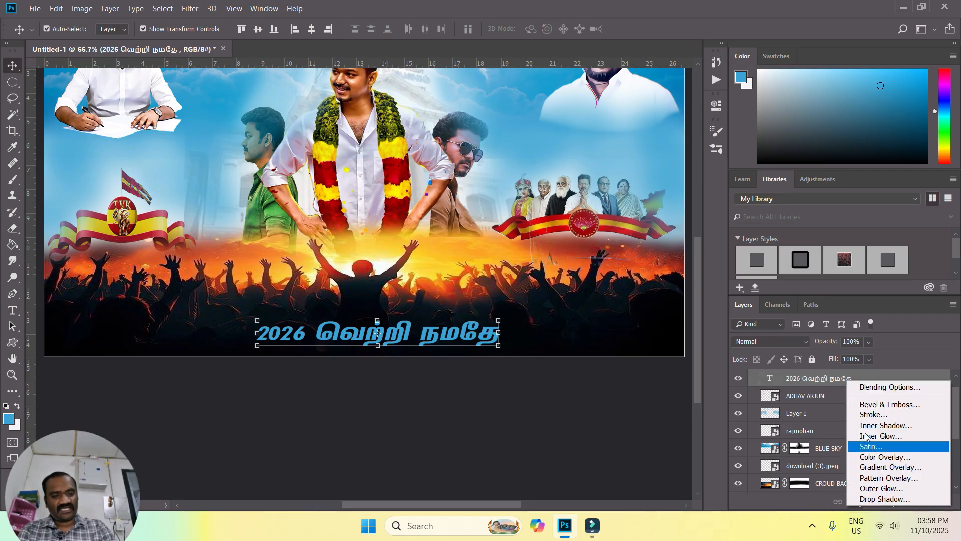
left_click(881, 389)
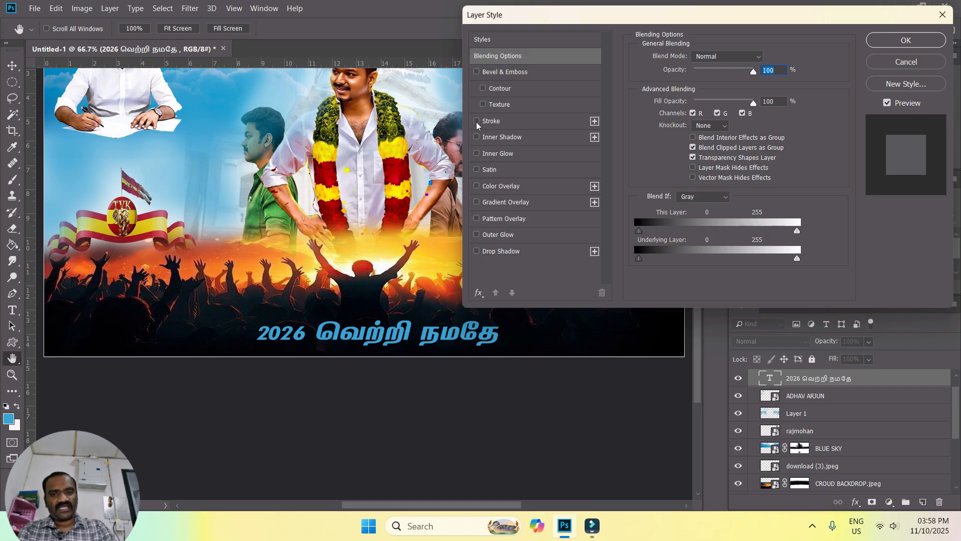
left_click(477, 122)
left_click(515, 124)
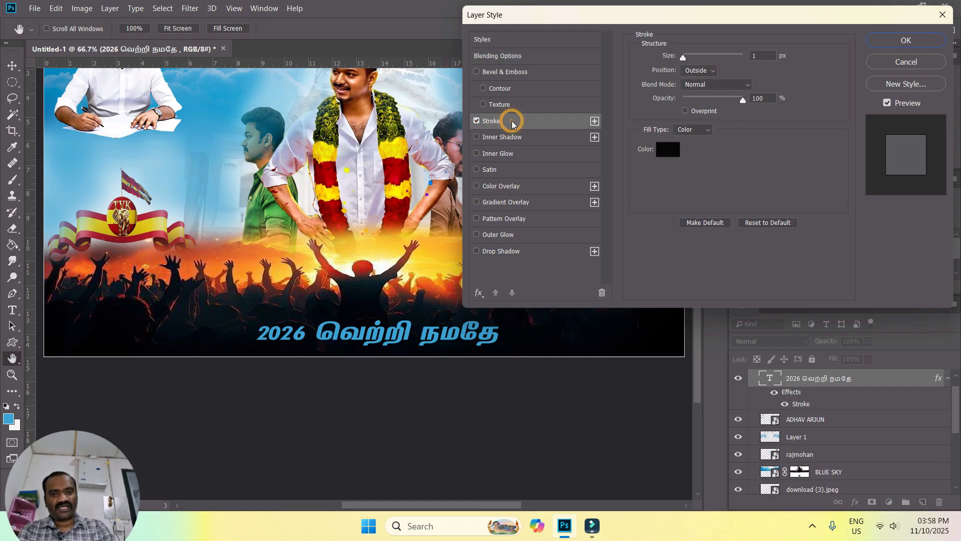
left_click(666, 149)
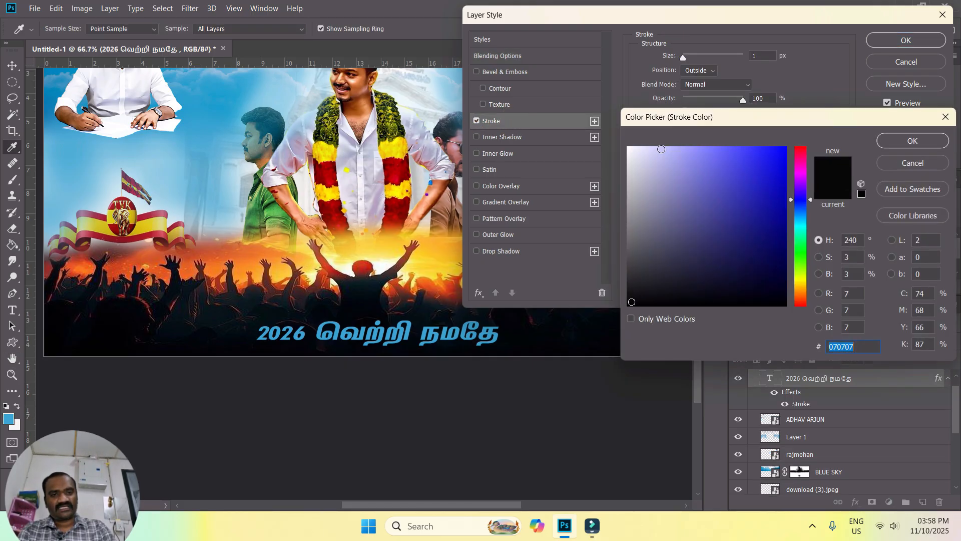
left_click(800, 149)
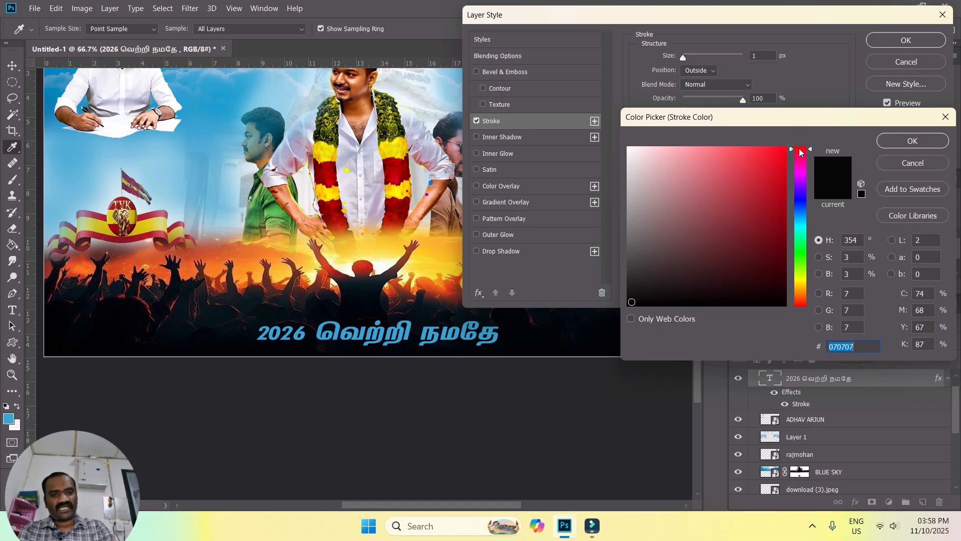
left_click_drag(804, 295, 801, 278)
left_click(777, 151)
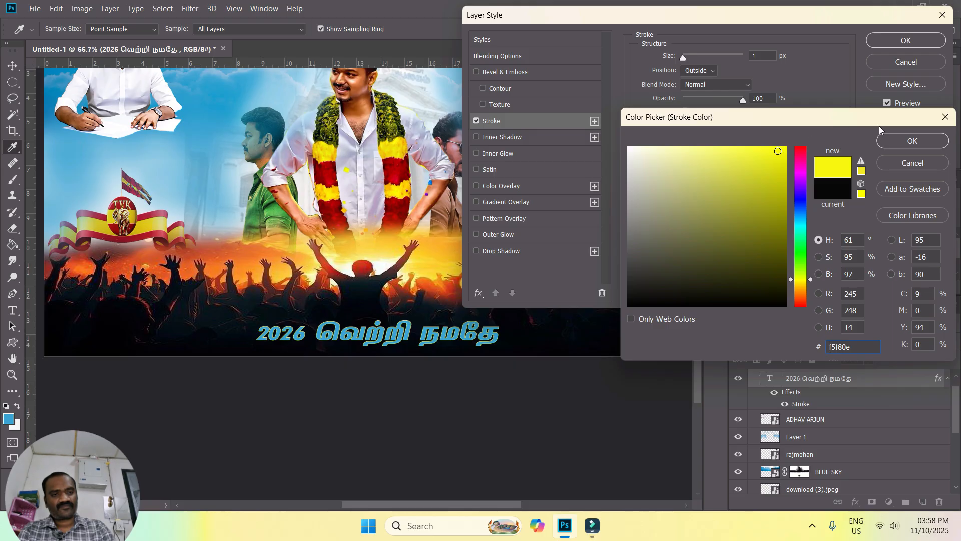
left_click(910, 142)
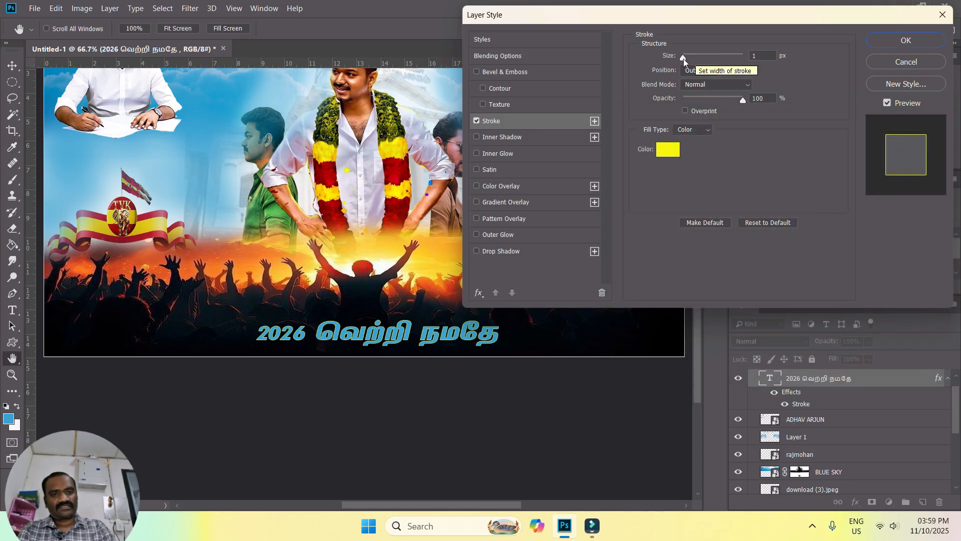
left_click_drag(683, 57, 686, 62)
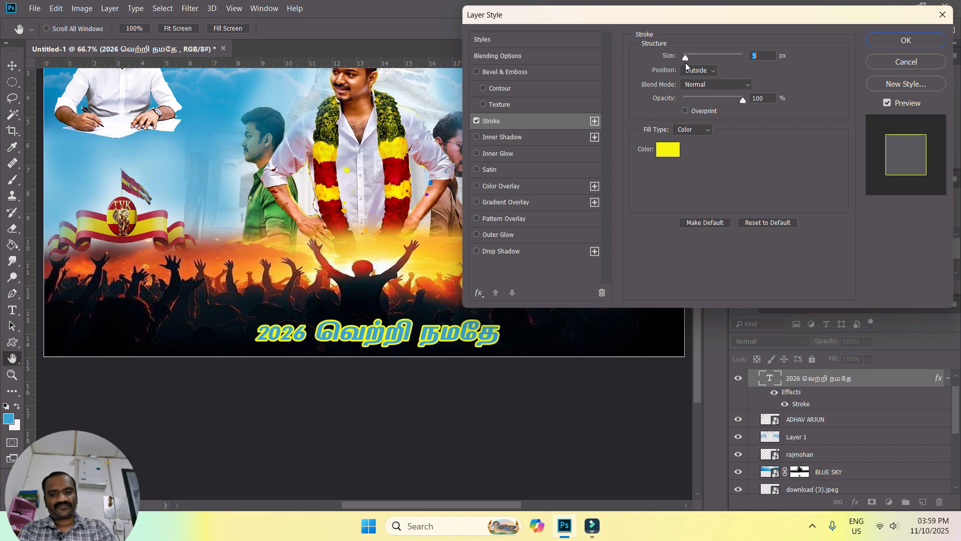
Add a red drop shadow with a size of 70 px to the slogan text and apply the layer style.
left_click(476, 251)
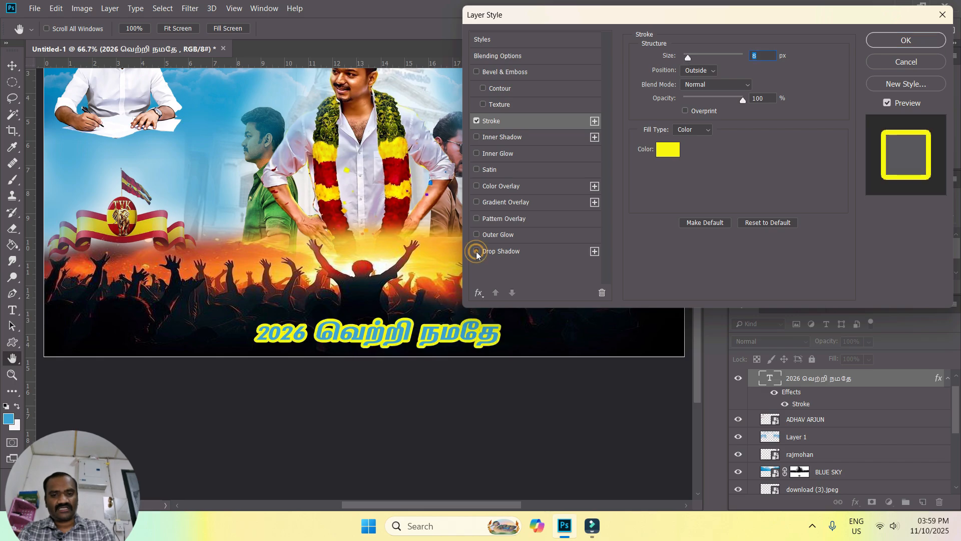
left_click(540, 251)
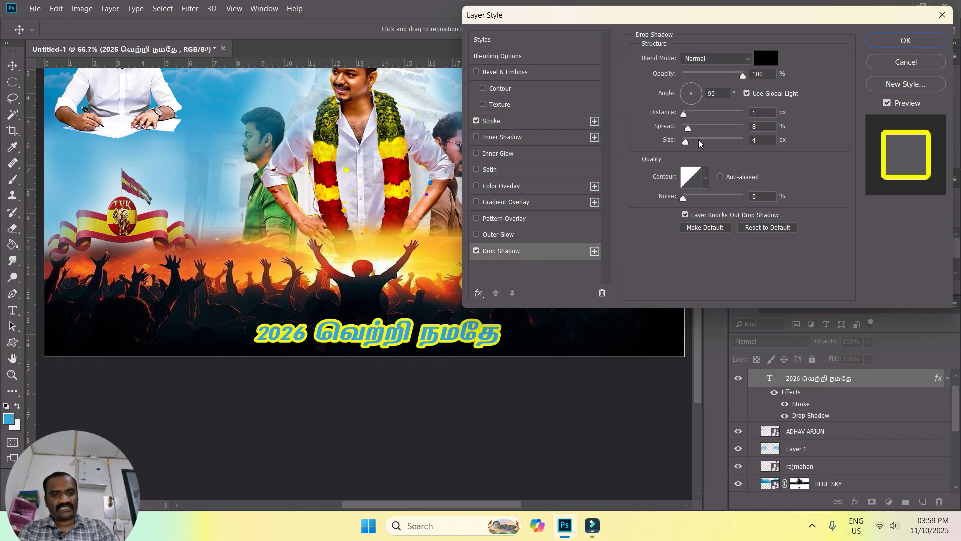
left_click(765, 58)
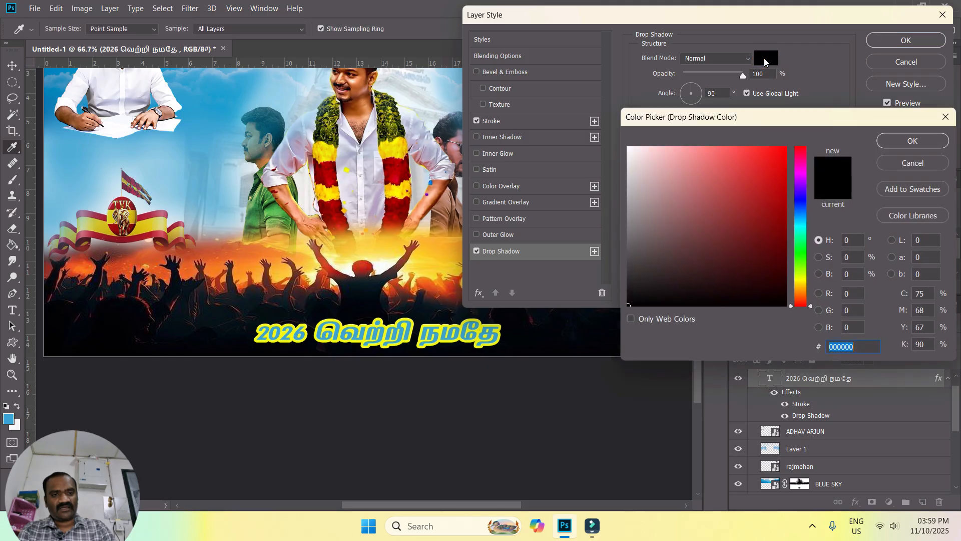
key("Return")
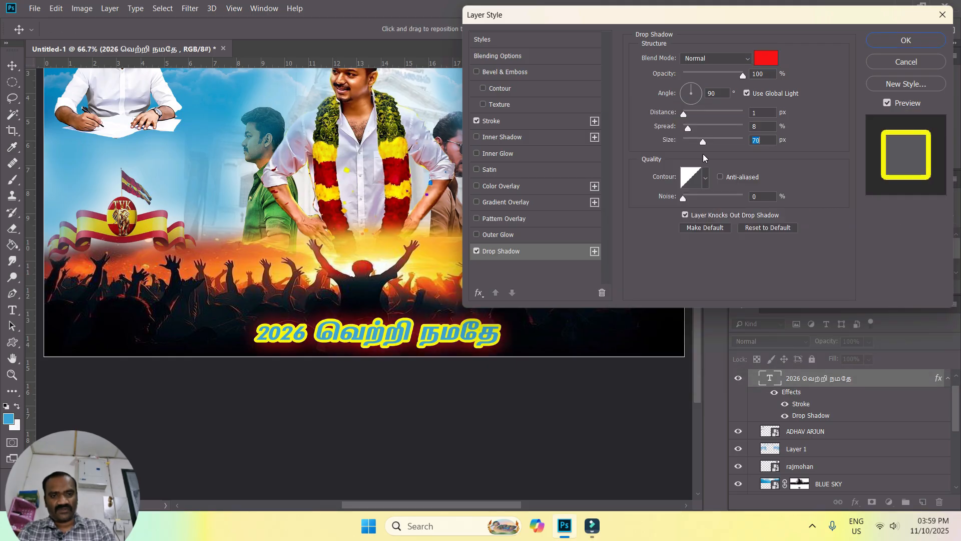
left_click_drag(702, 154, 702, 154)
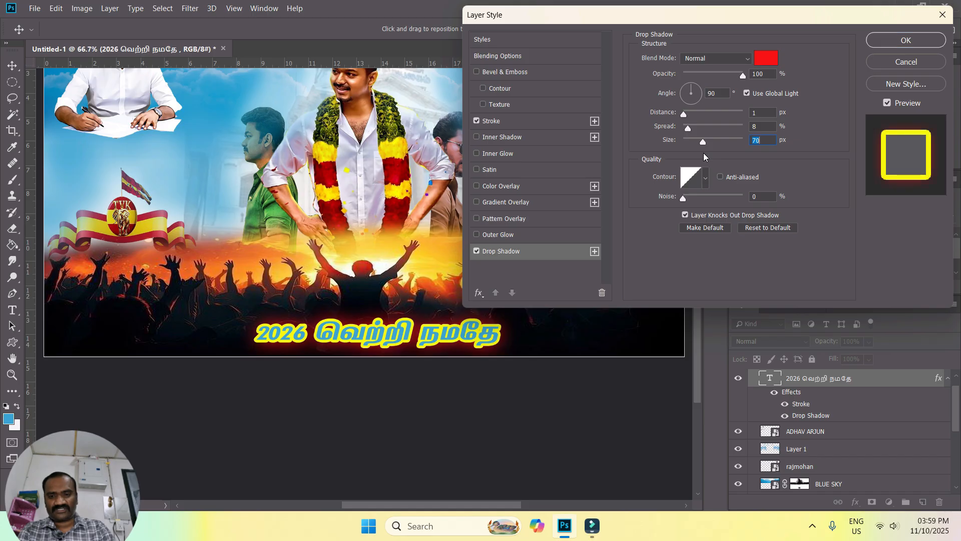
left_click(896, 41)
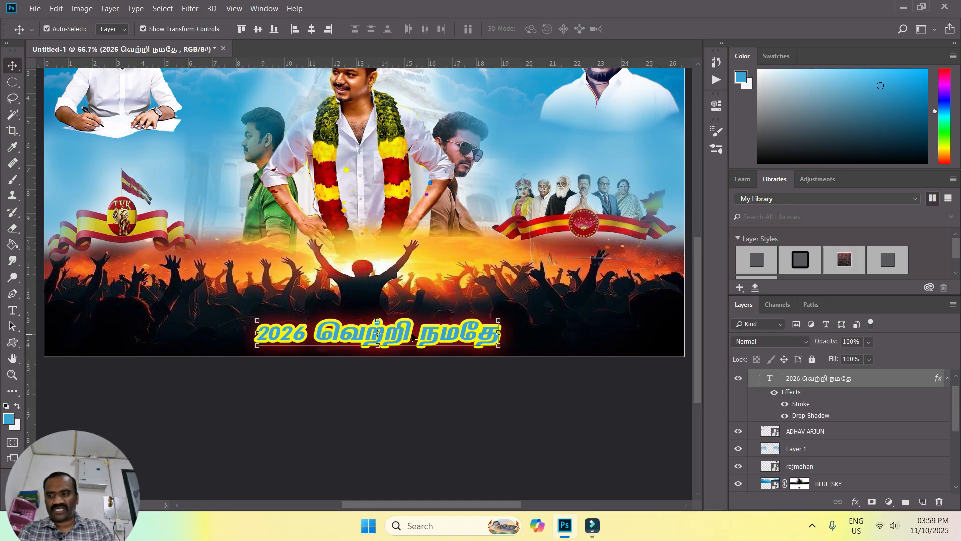
Change the fill colour of the 2026 வெற்றி நமதே text to red and deselect the layer.
double_click(412, 337)
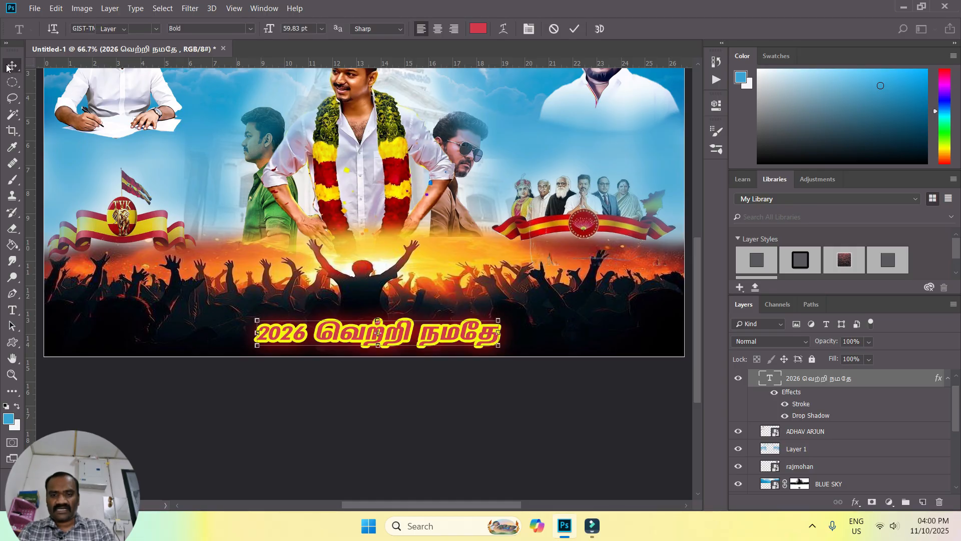
left_click(554, 338)
scroll(695, 285, "up", 3)
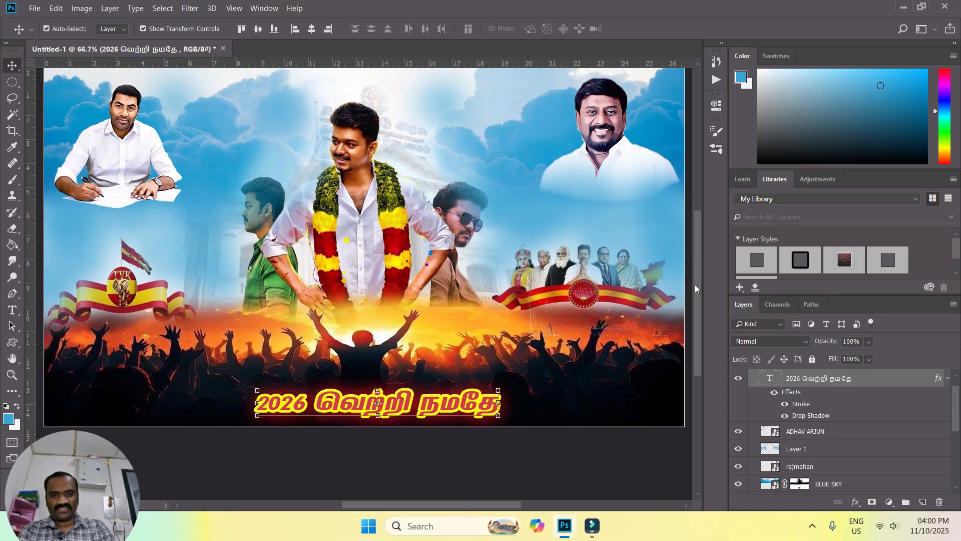
scroll(698, 267, "up", 1)
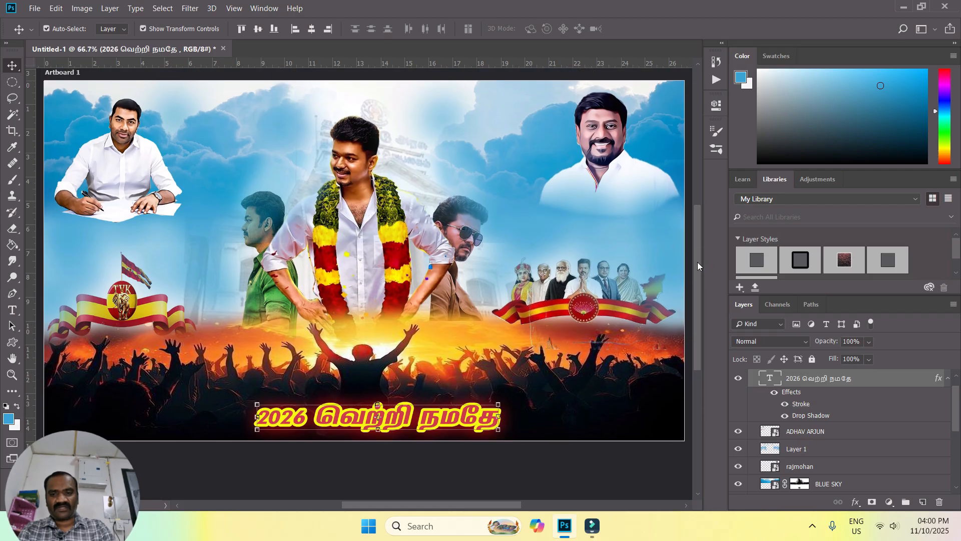
scroll(696, 261, "down", 1)
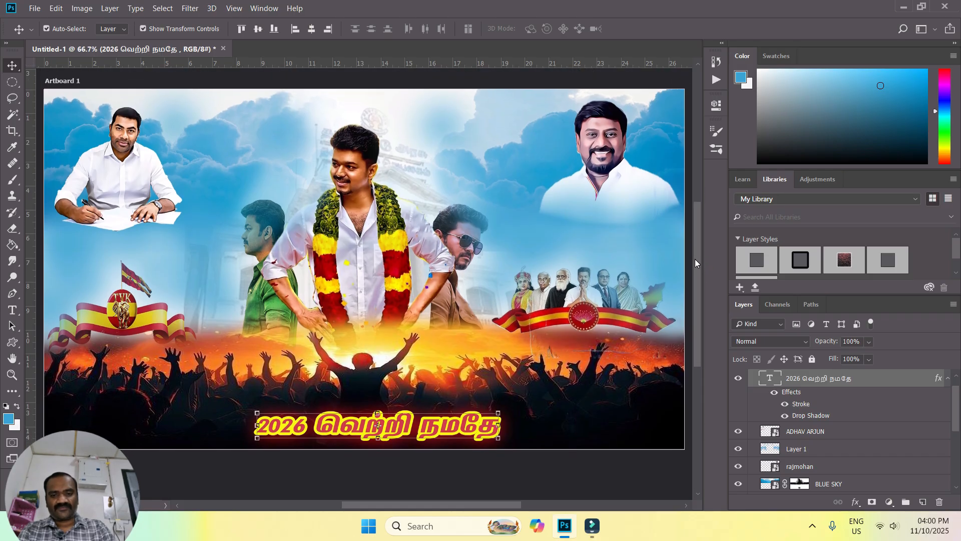
left_click(532, 461)
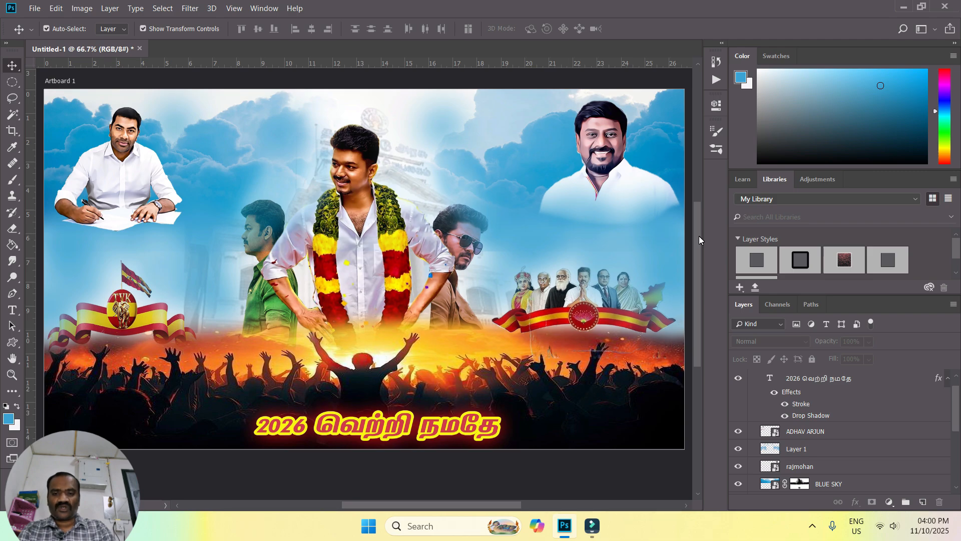
Export Artboard 1 as a JPG at 100% quality and 1920 x 1080 px.
scroll(698, 236, "down", 1)
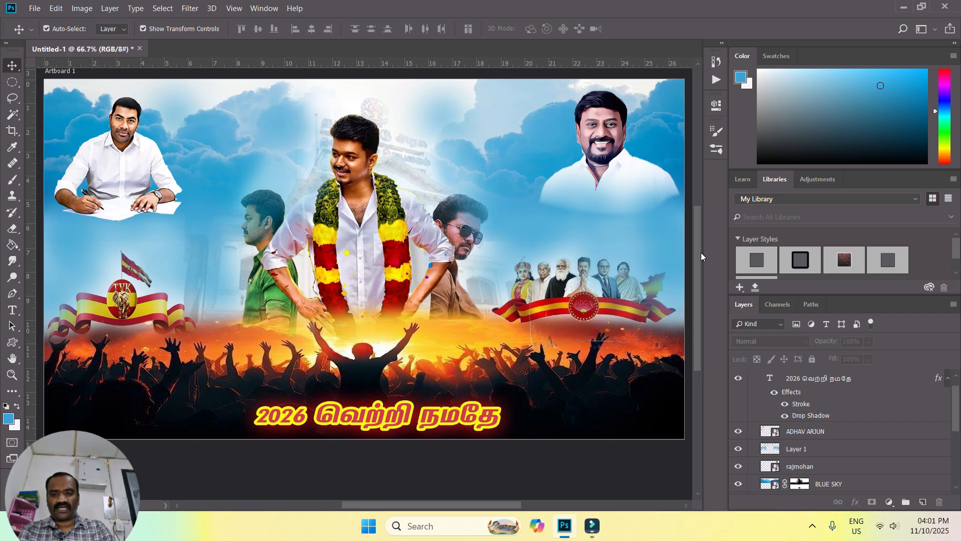
scroll(701, 254, "up", 1)
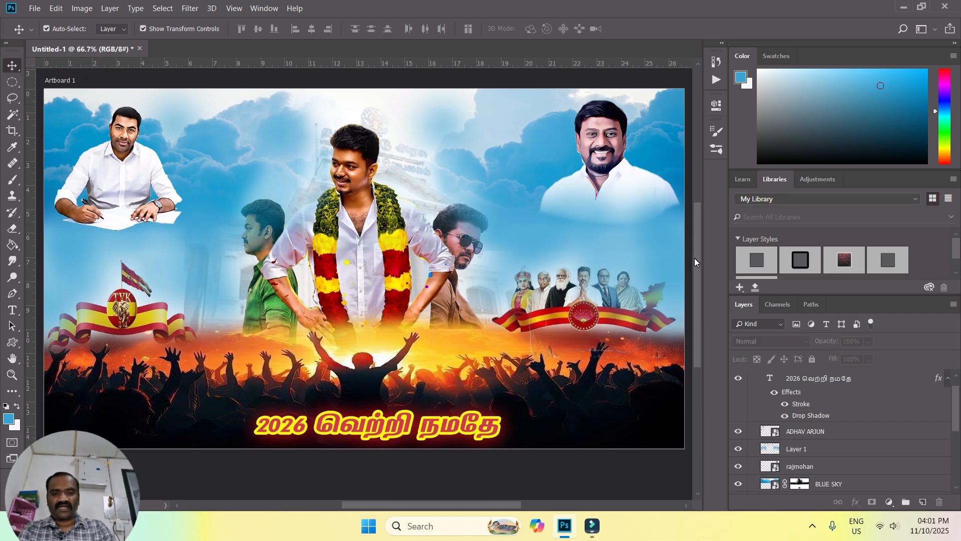
left_click(31, 9)
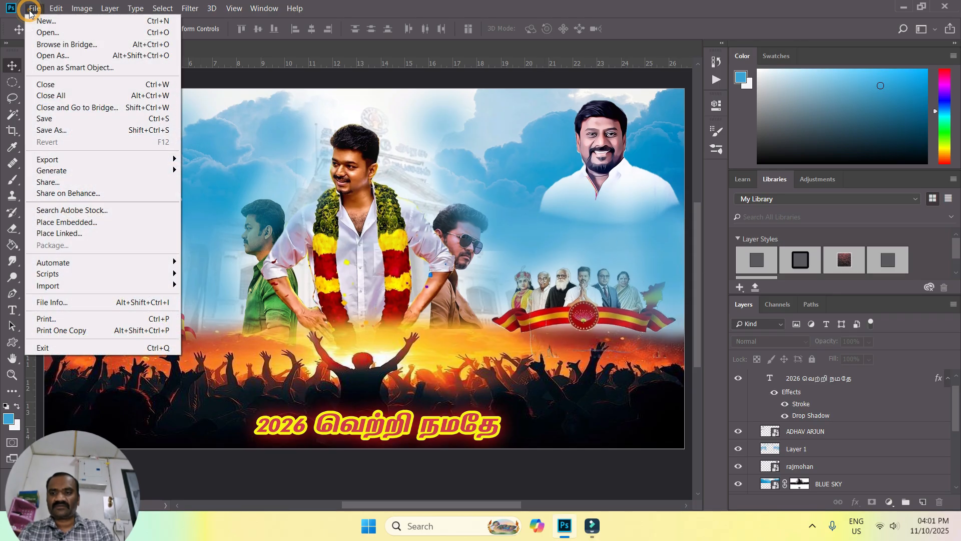
mouse_move(76, 161)
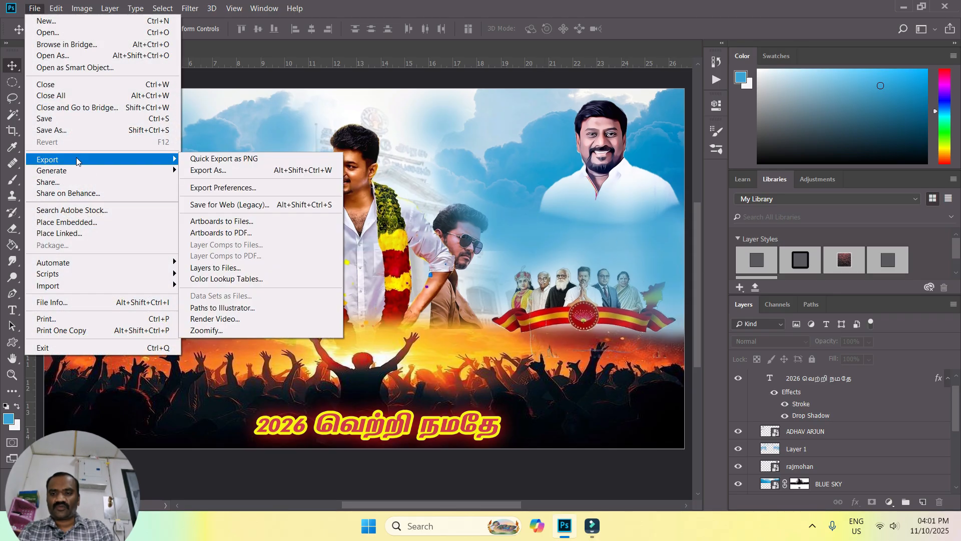
left_click(231, 171)
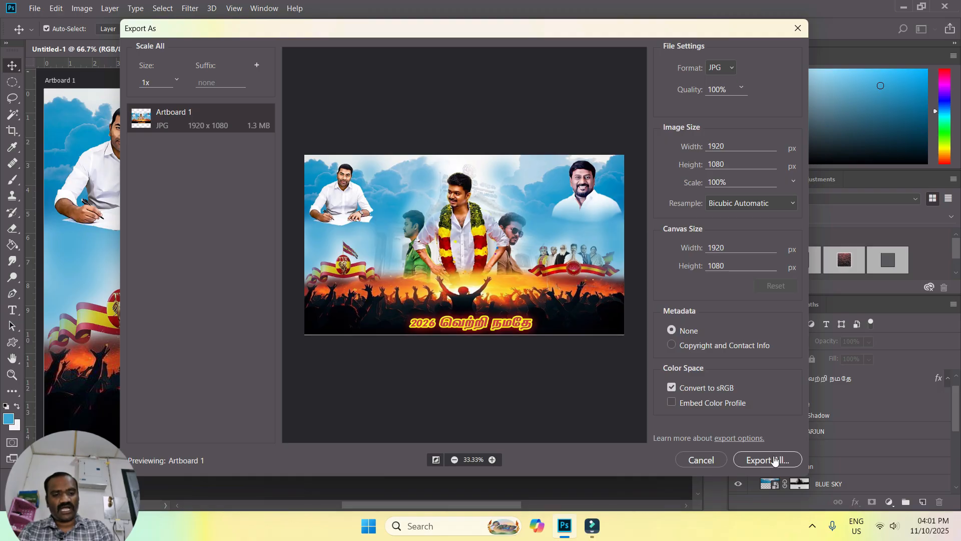
left_click(771, 459)
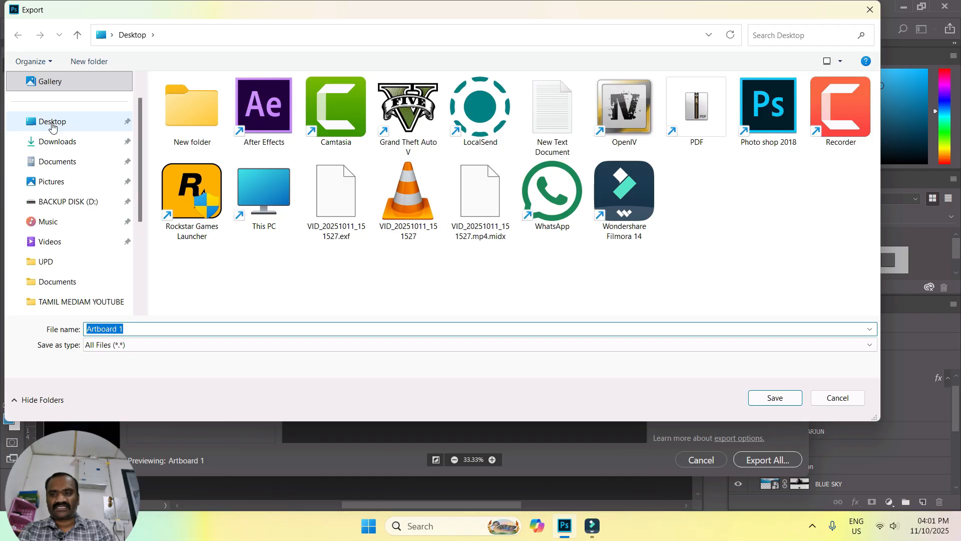
Save the exported image to the Desktop under the file name tvk banner.
left_click(52, 123)
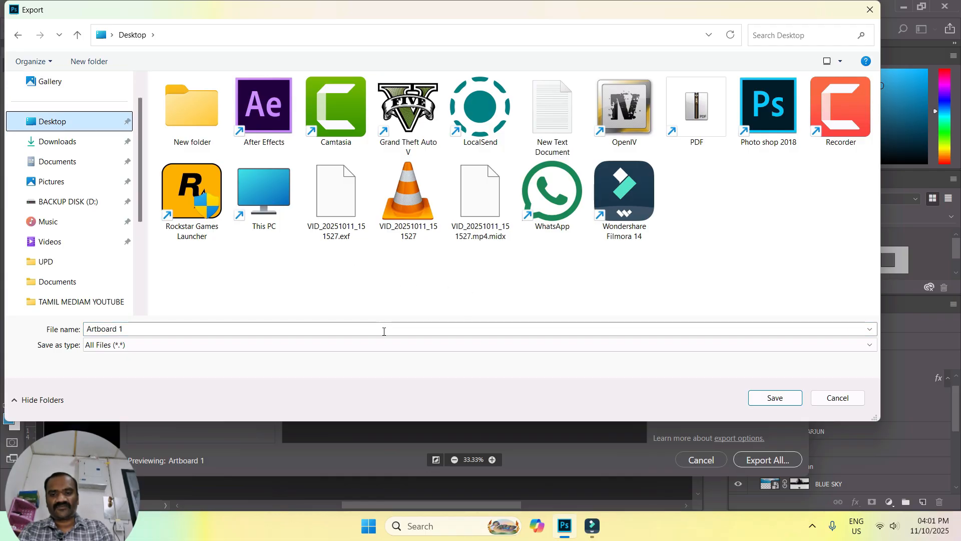
left_click(338, 330)
key("ctrl+a")
key("BackSpace")
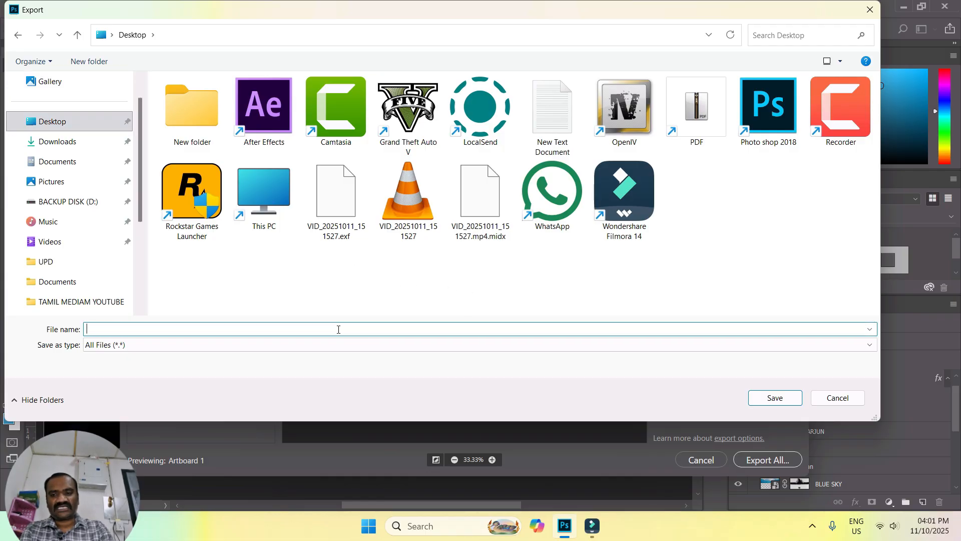
type("tvk banner")
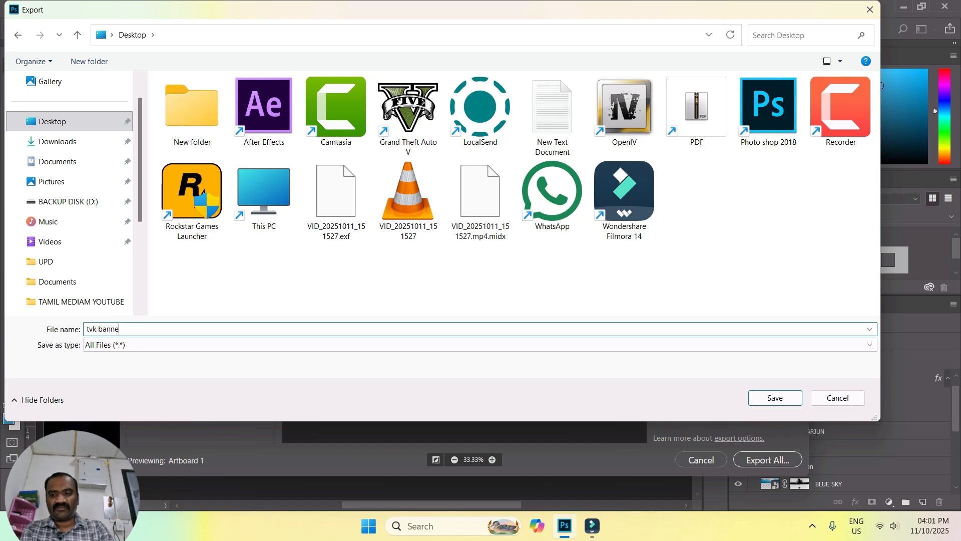
left_click(776, 404)
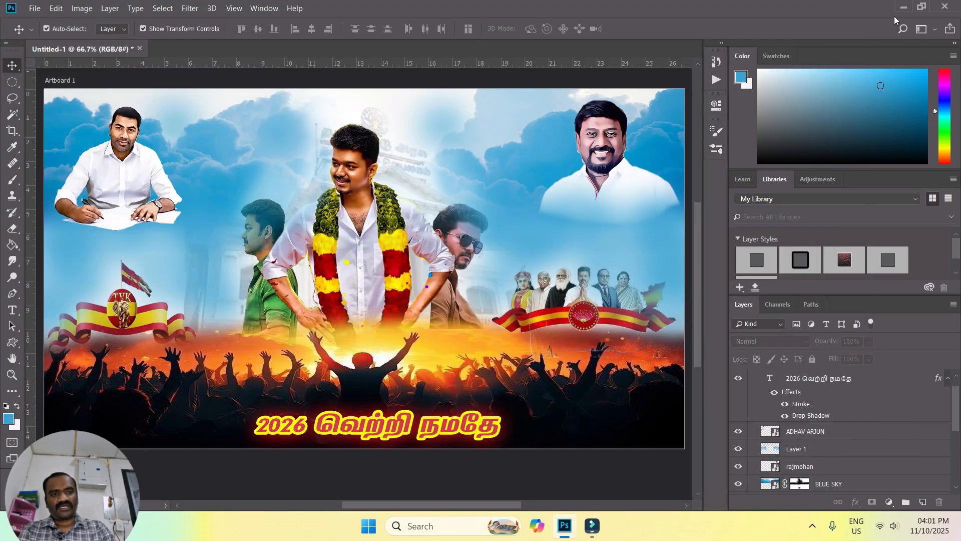
Switch to the desktop, open the exported tvk banner image in Picasa Photo Viewer and view another banner version.
left_click(904, 8)
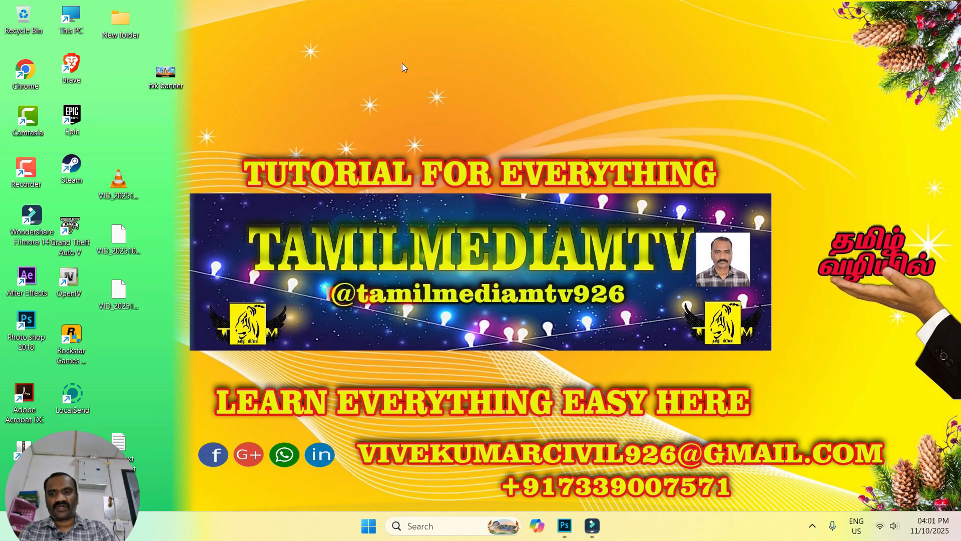
left_click_drag(168, 82, 130, 81)
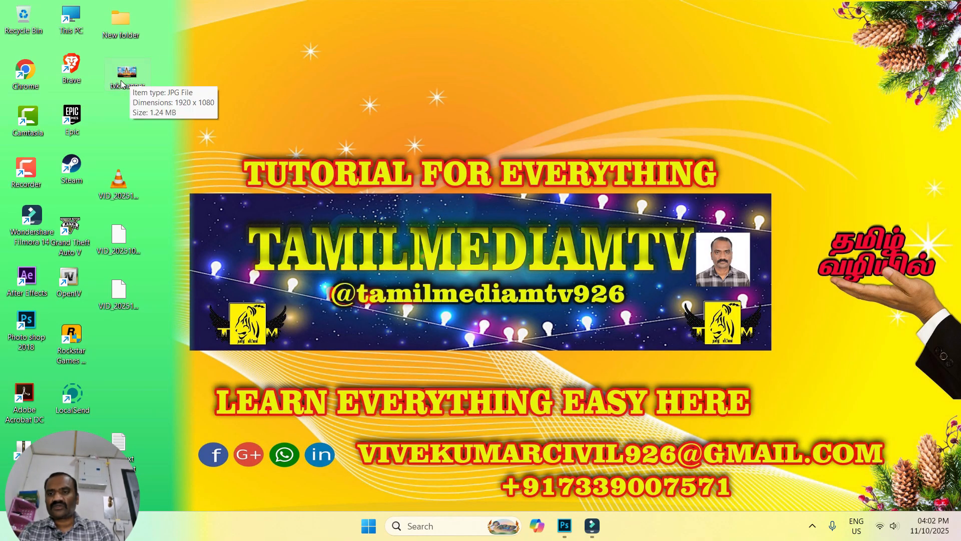
double_click(128, 73)
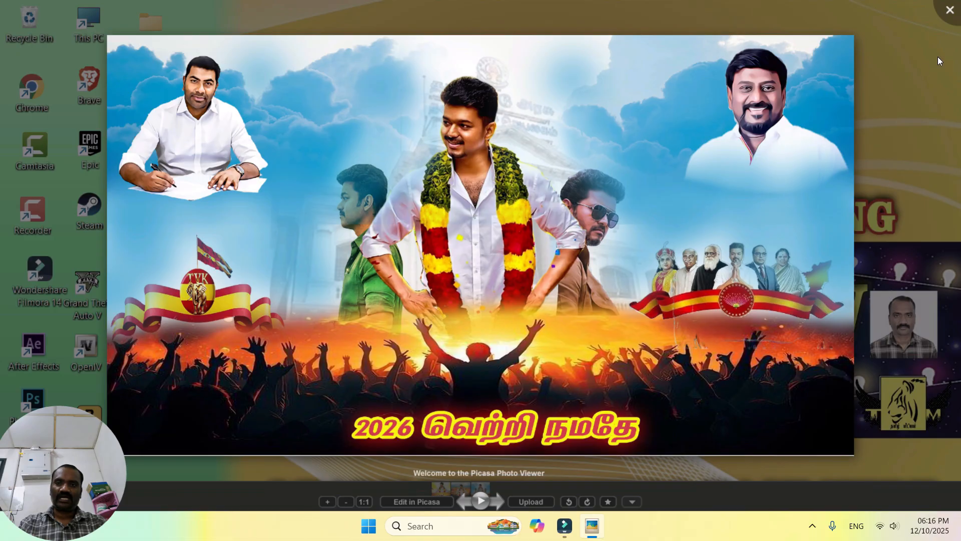
left_click(460, 488)
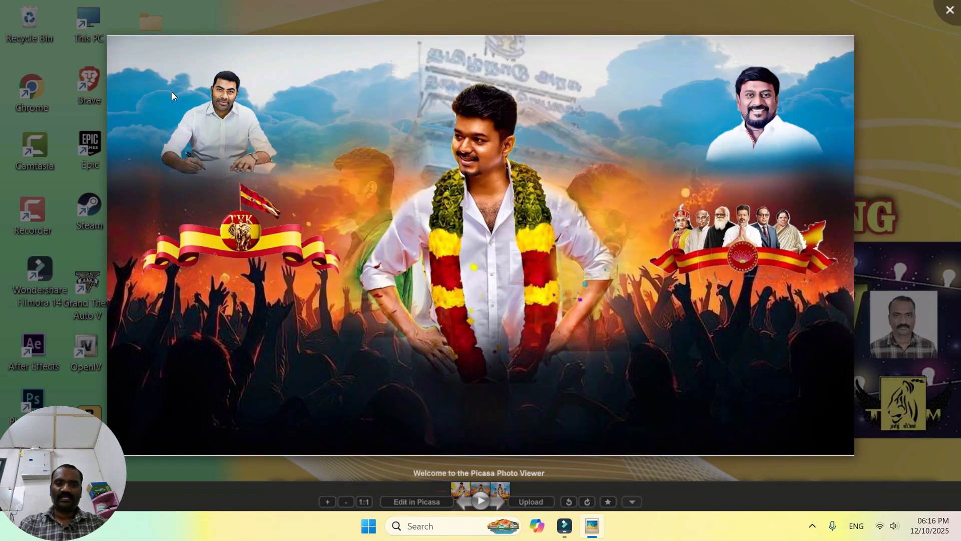